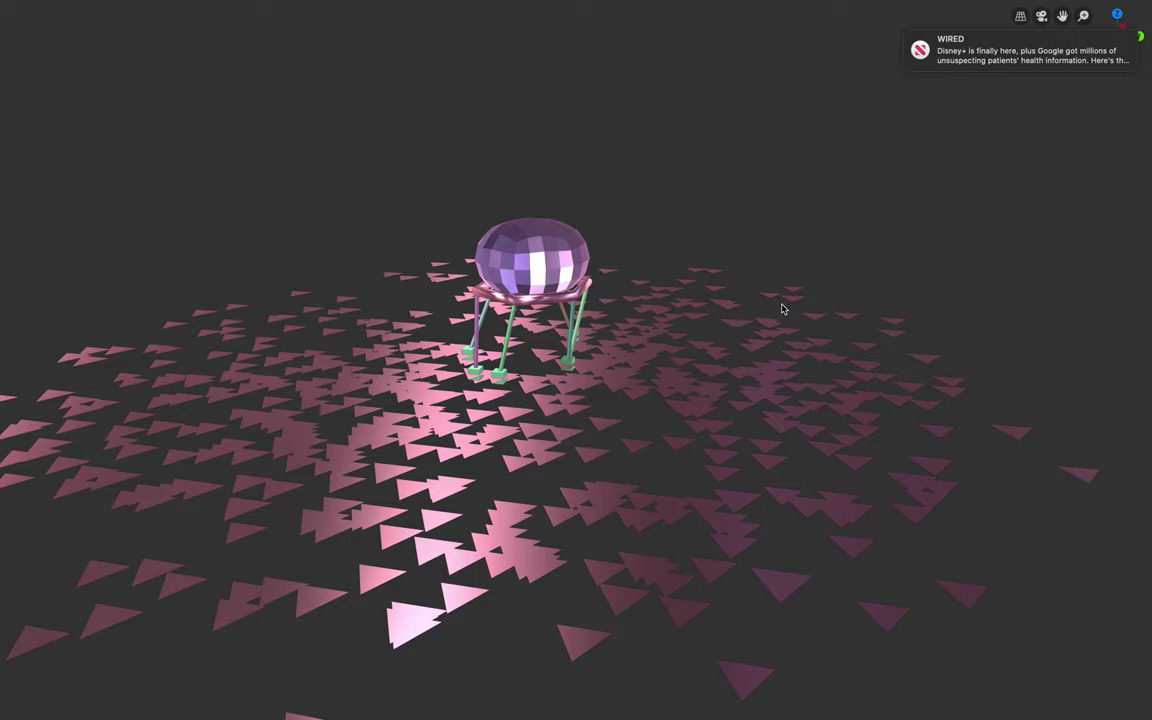
Orbit around the walking creature and restore the full workspace layout from the maximized 3D viewport
middle_drag(789, 321, 806, 354)
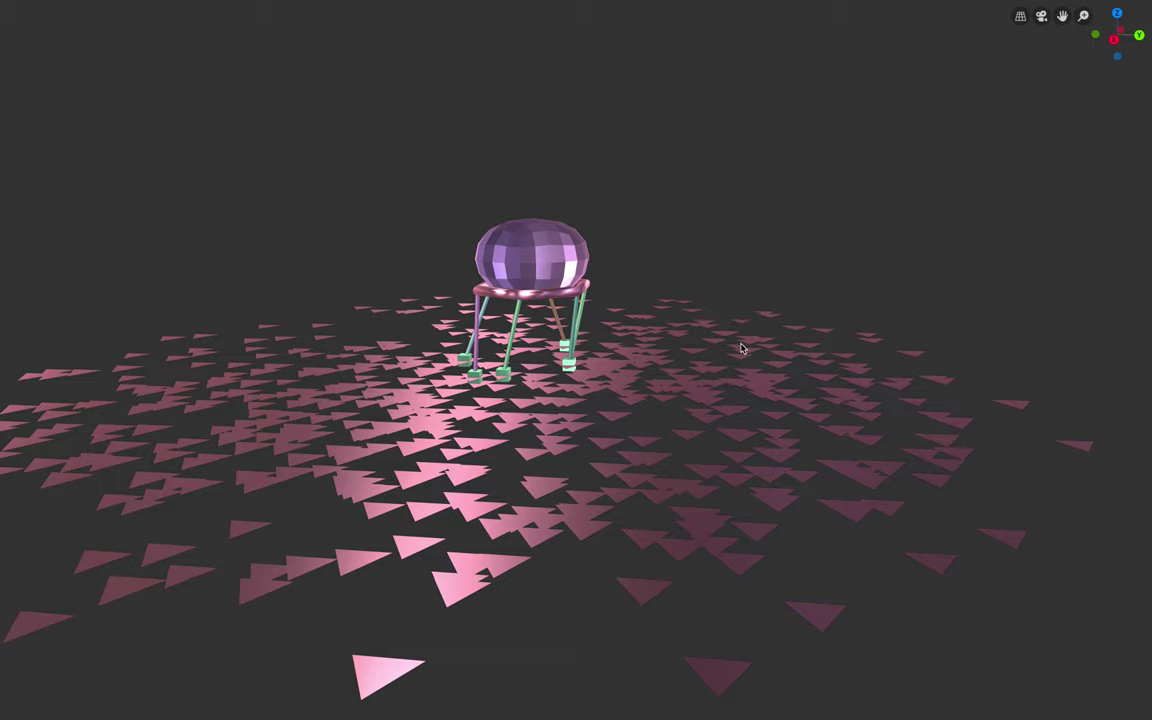
middle_drag(743, 348, 758, 359)
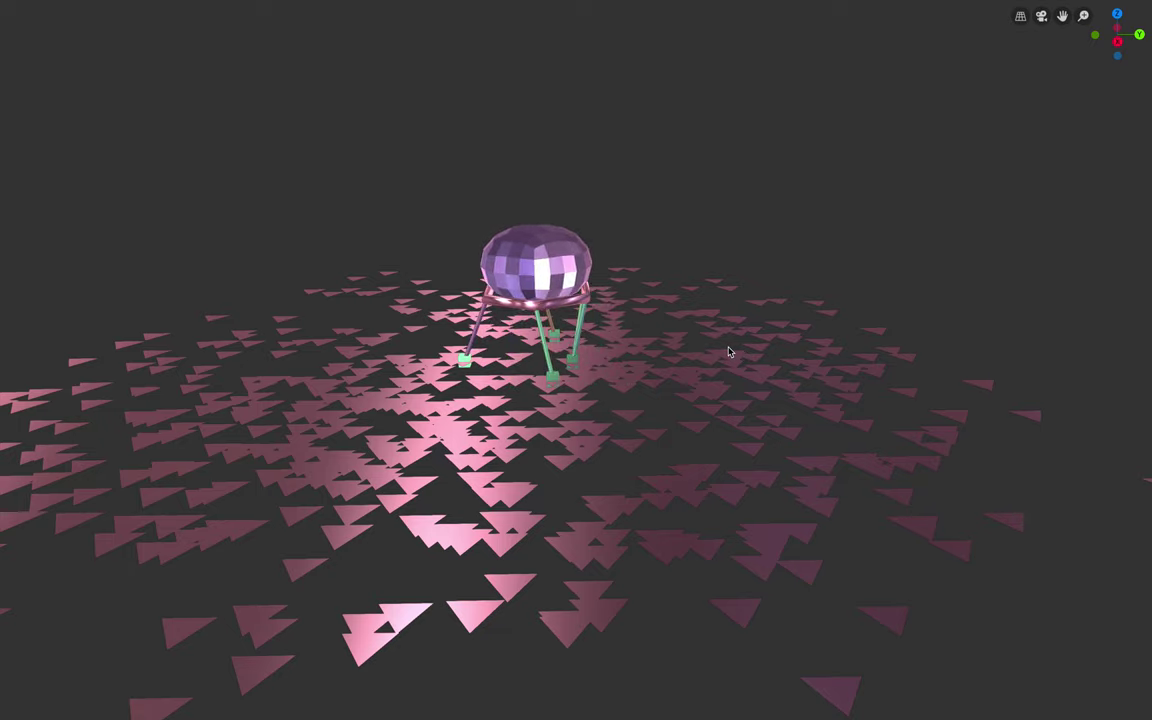
key(ctrl+alt+space)
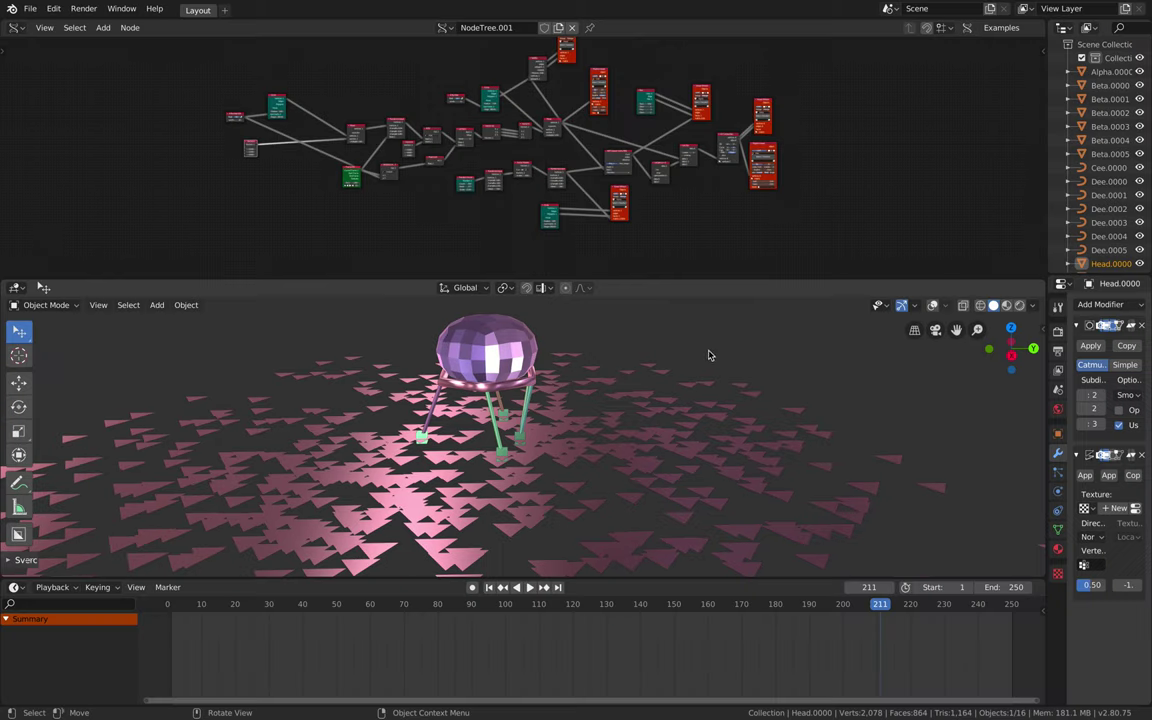
Play the walk animation, scrub through the timeline and stop at frame 120
key(space)
drag(300, 603, 452, 603)
scroll(340, 237, up, 2)
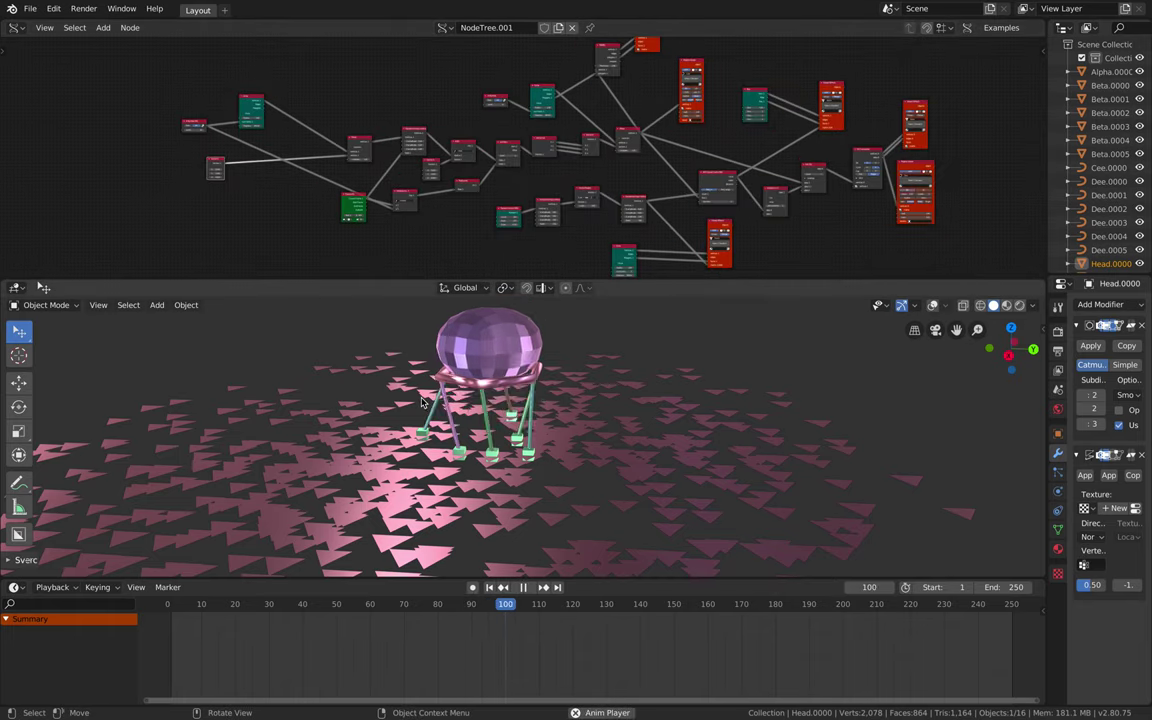
key(space)
Try radii of 7.30 and 21.10 on the Circle node feeding Move during playback, and settle on 6.40
scroll(419, 211, up, 5)
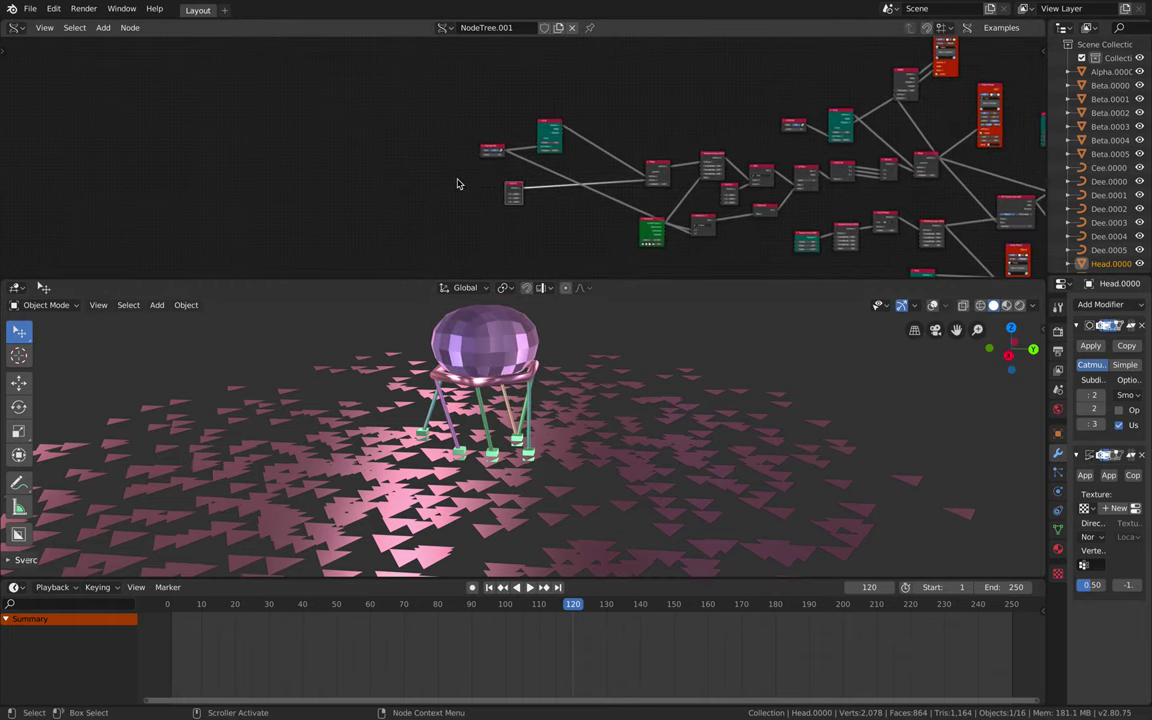
scroll(337, 167, up, 4)
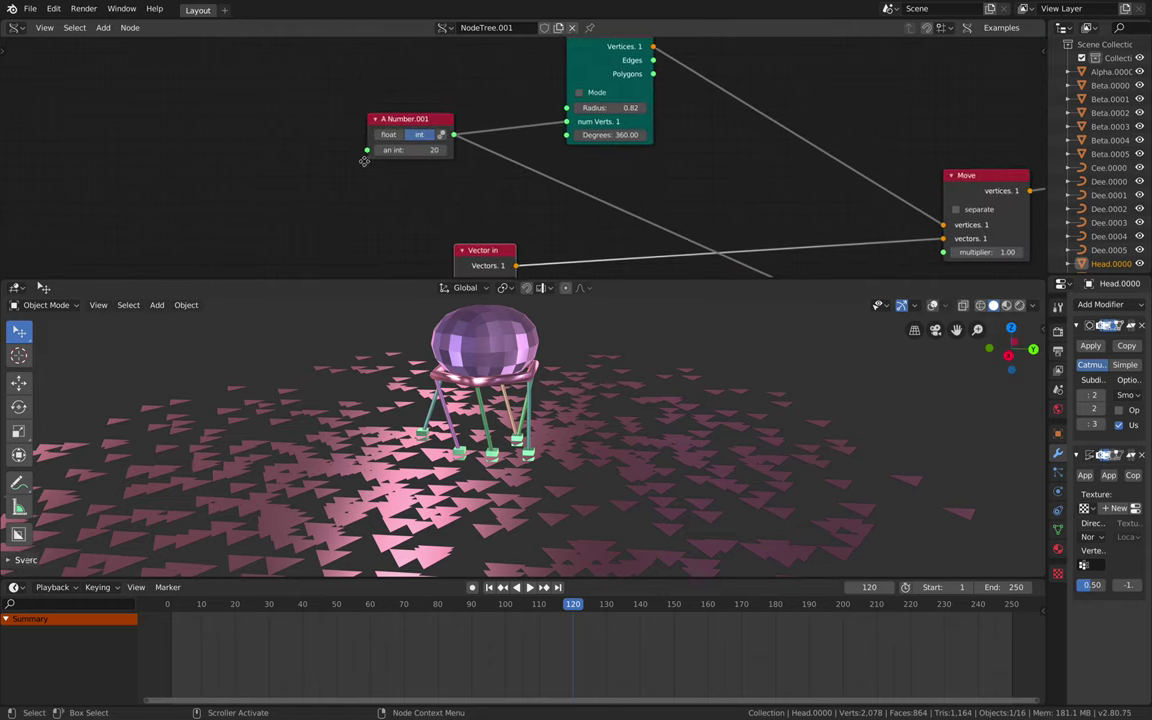
scroll(562, 441, down, 3)
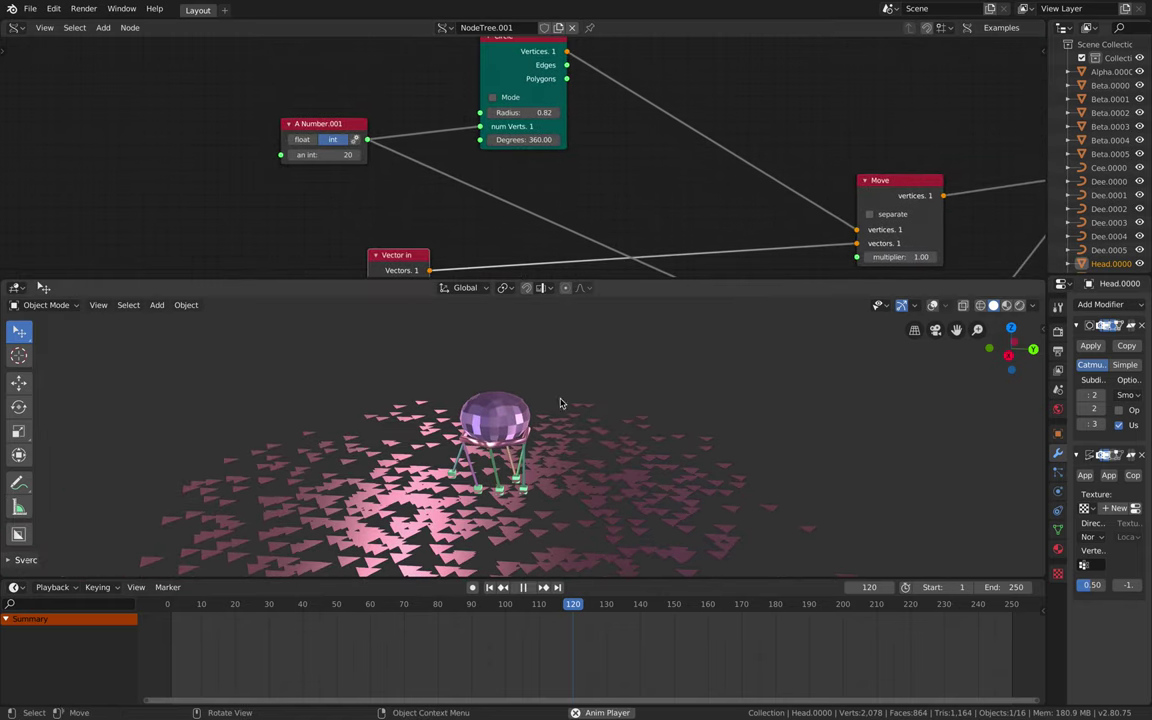
drag(522, 114, 716, 114)
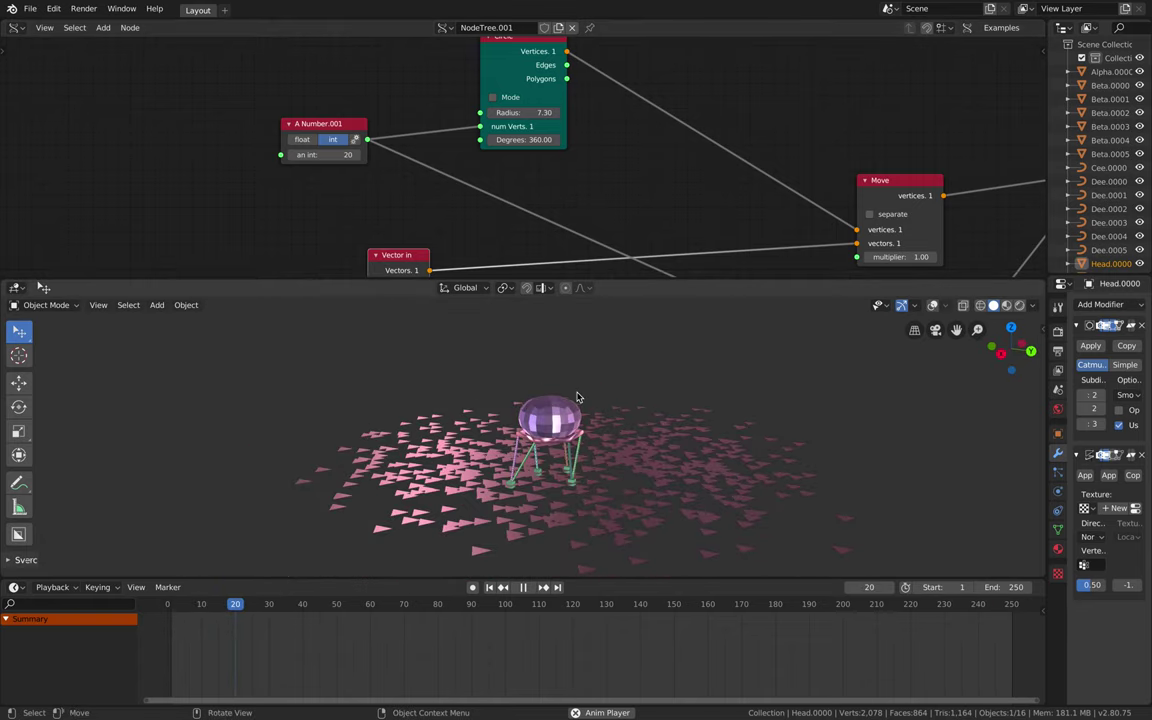
mouse_move(545, 112)
mouse_down()
mouse_move(1150, 112)
mouse_move(545, 112)
mouse_up()
key(space)
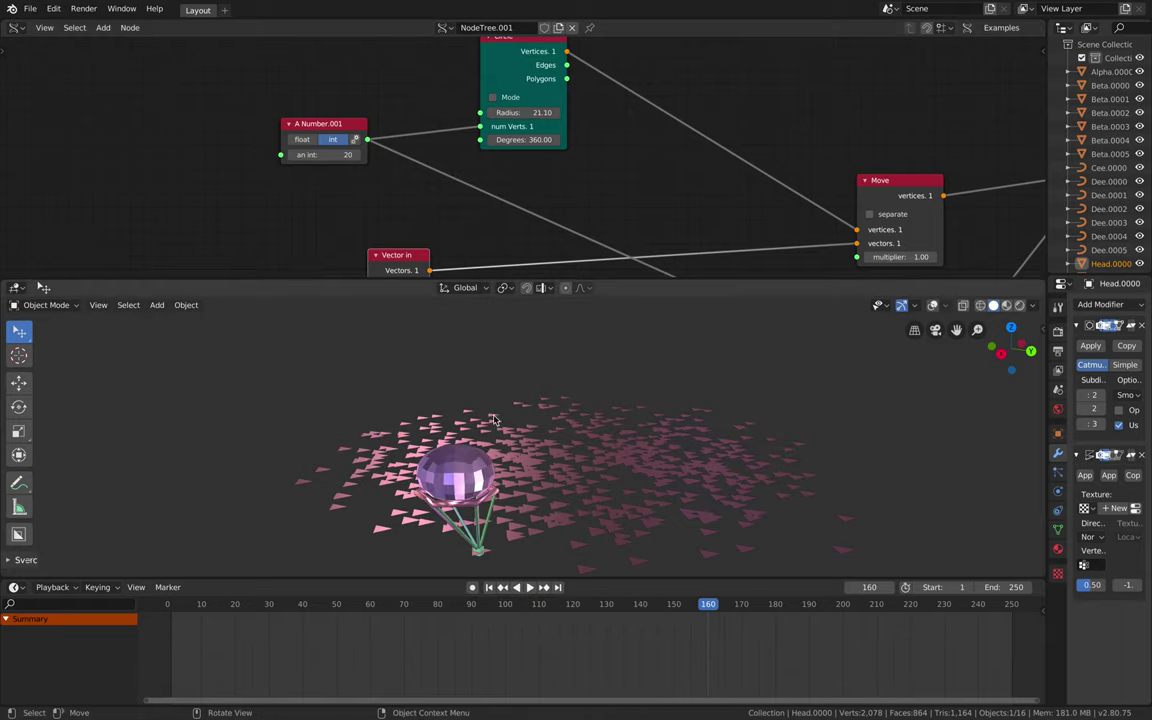
middle_drag(556, 497, 493, 453)
drag(551, 114, 435, 112)
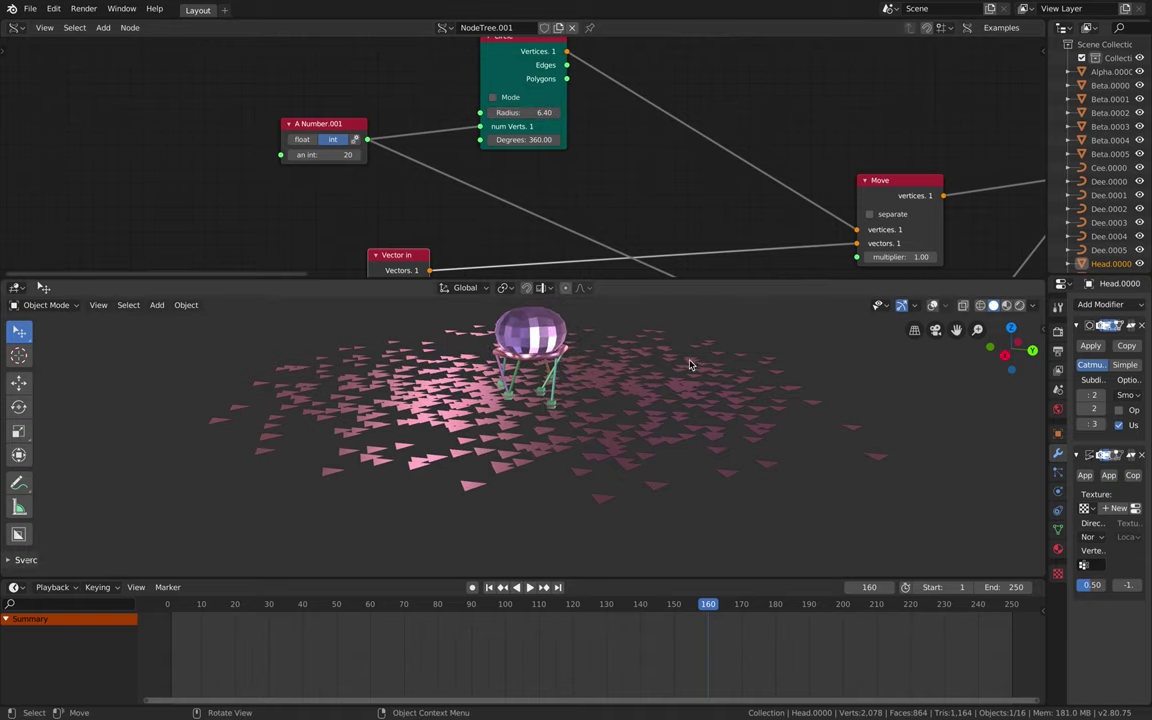
Enlarge the node editor downward over the 3D viewport to show more of the node tree
middle_drag(689, 363, 679, 419)
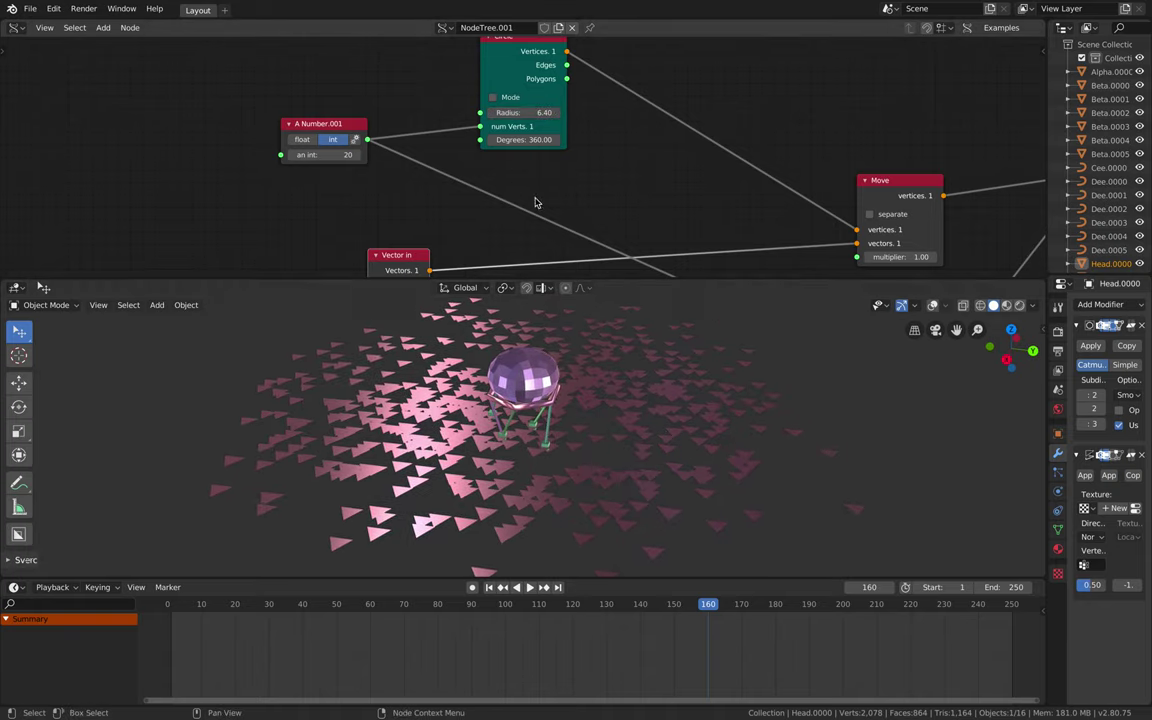
middle_drag(670, 273, 538, 280)
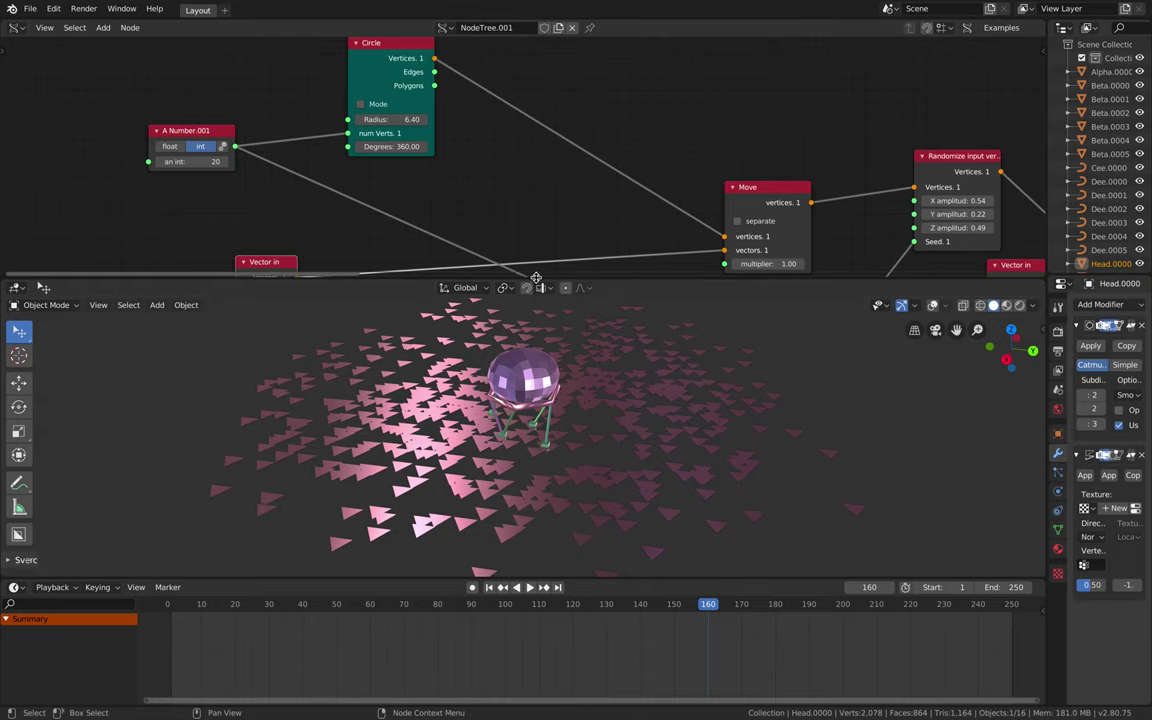
drag(549, 336, 560, 374)
middle_drag(669, 288, 519, 190)
scroll(569, 232, down, 4)
Select the KDT Closest Verts MK2 node and expand its item properties in the node editor's sidebar
mouse_move(568, 489)
middle_down()
mouse_move(549, 449)
mouse_move(548, 478)
middle_up()
middle_drag(712, 314, 481, 285)
middle_drag(692, 249, 436, 207)
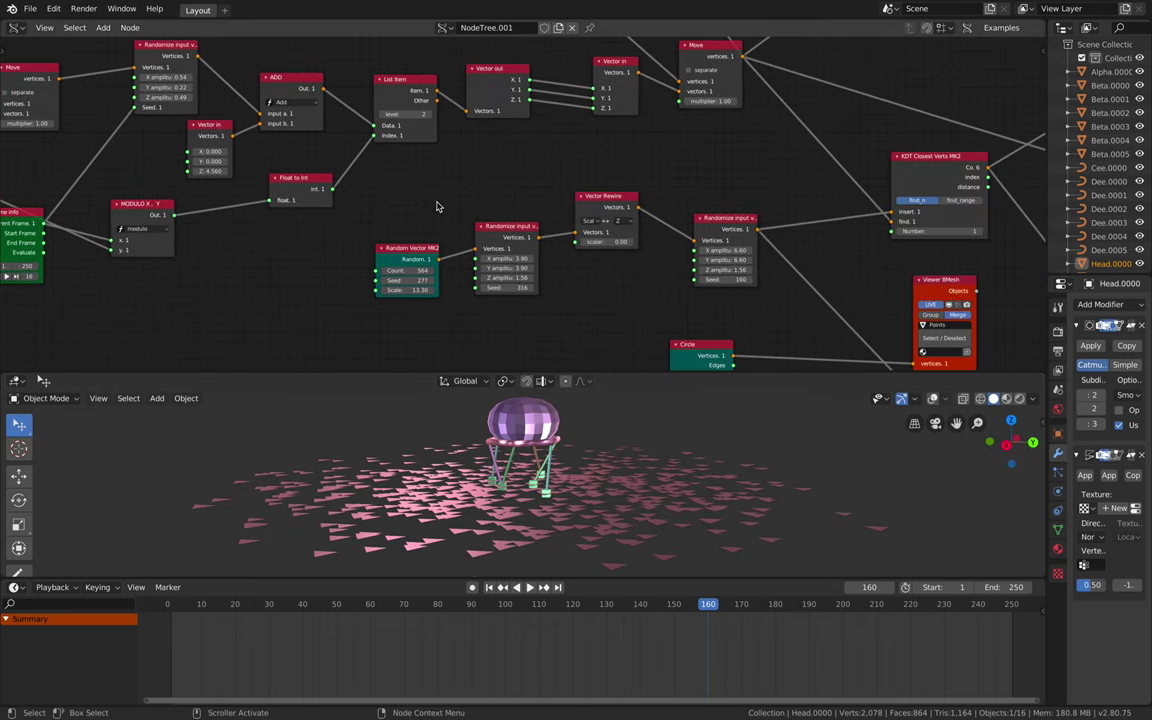
middle_drag(736, 221, 349, 209)
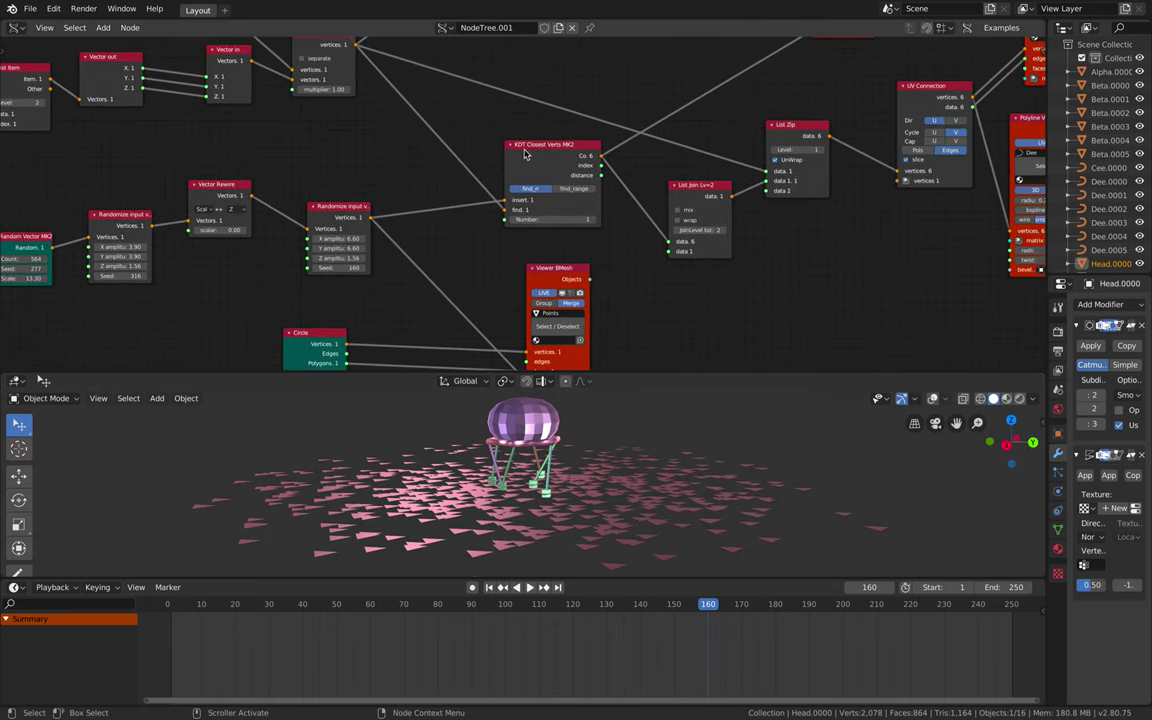
drag(545, 152, 512, 150)
middle_drag(621, 142, 524, 158)
scroll(531, 157, up, 1)
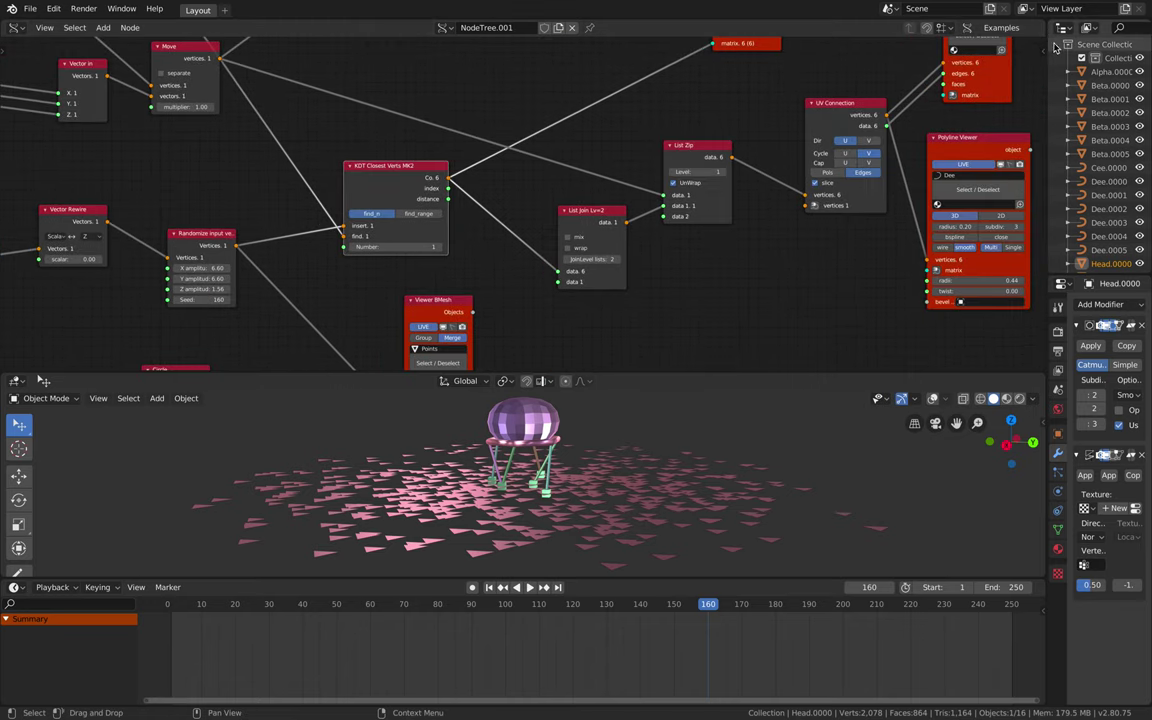
click(1043, 50)
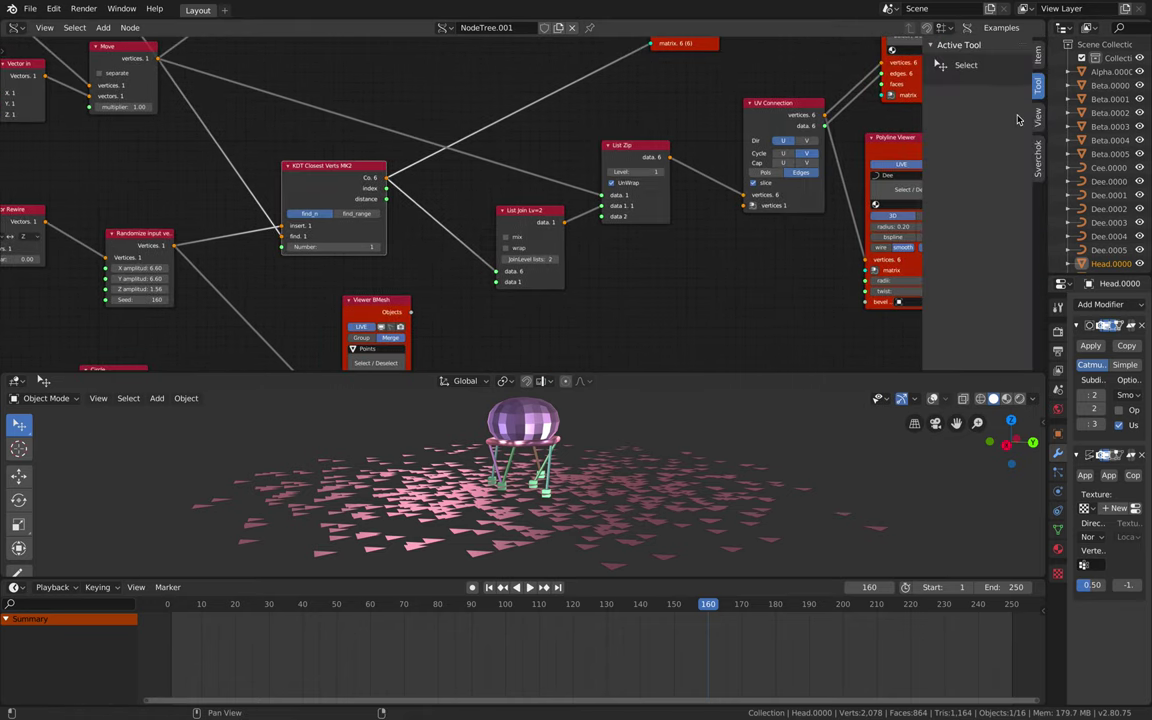
click(1038, 58)
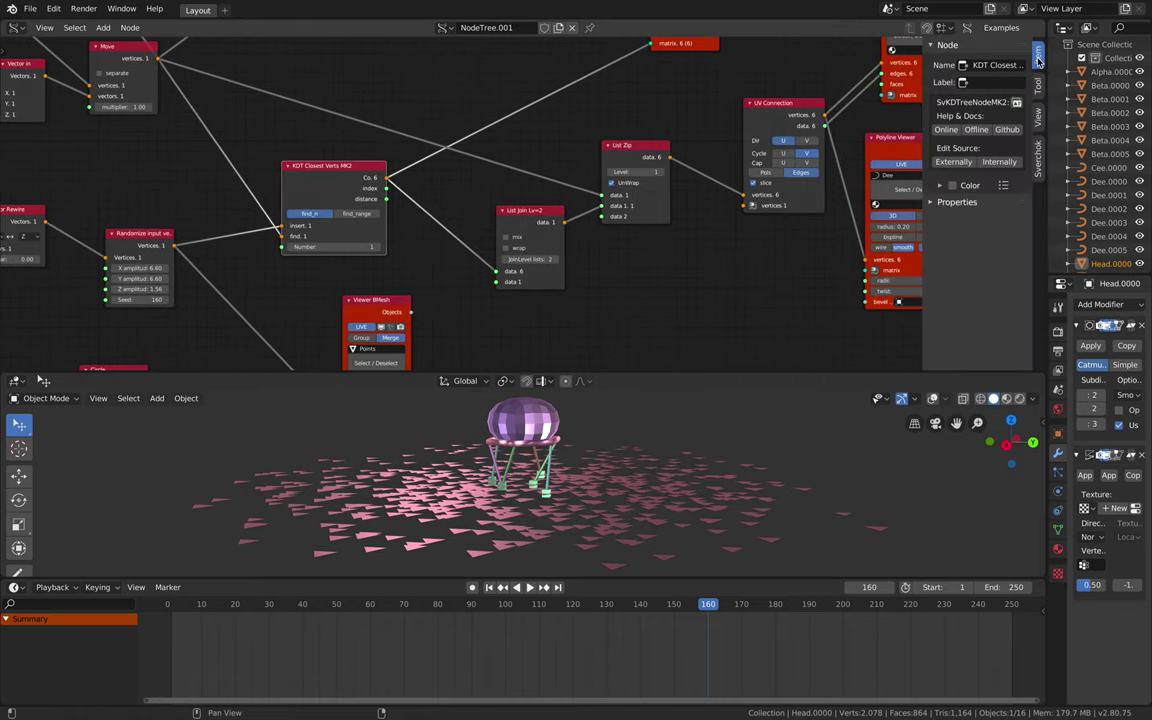
click(943, 204)
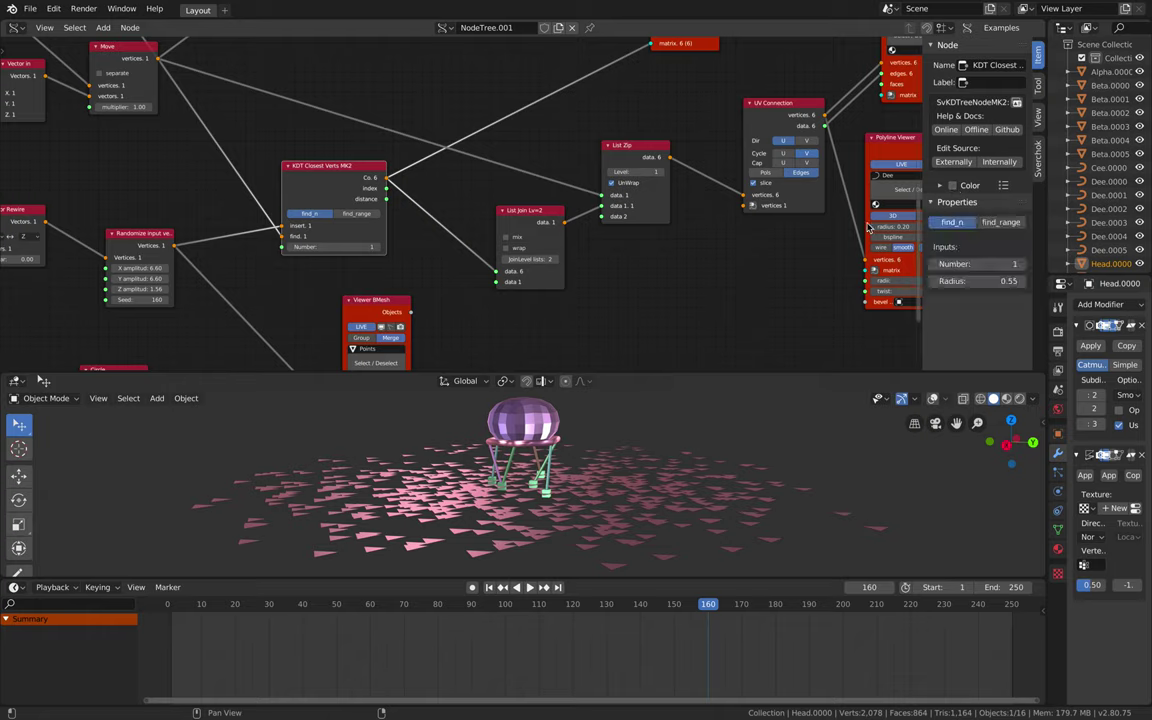
Give the KDT Closest Verts MK2 node a custom pale yellow color and hide the sidebar
click(952, 186)
click(952, 186)
click(952, 186)
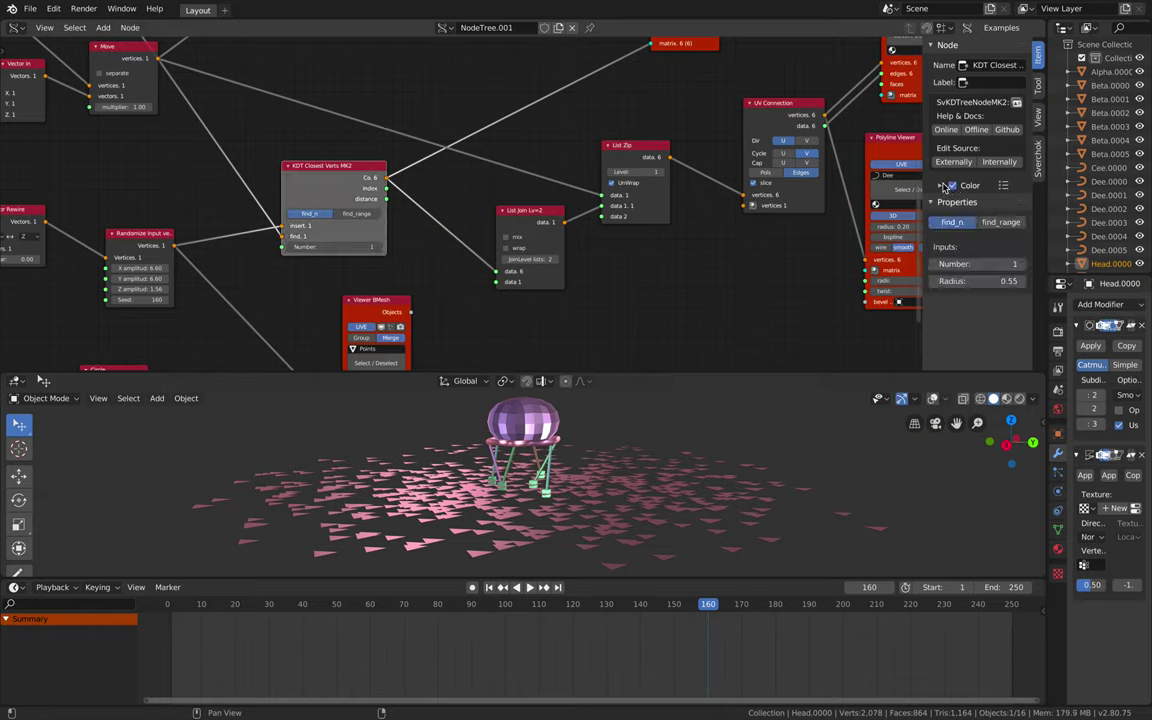
click(946, 187)
click(968, 206)
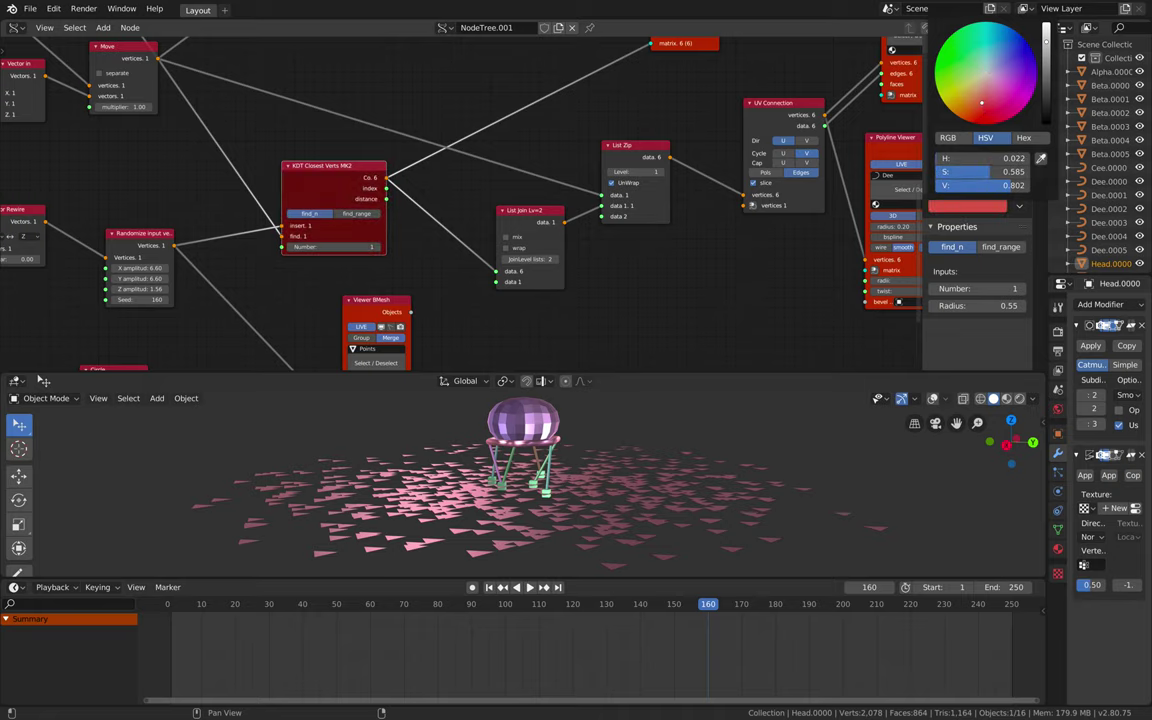
drag(1046, 42, 1046, 24)
drag(985, 74, 977, 83)
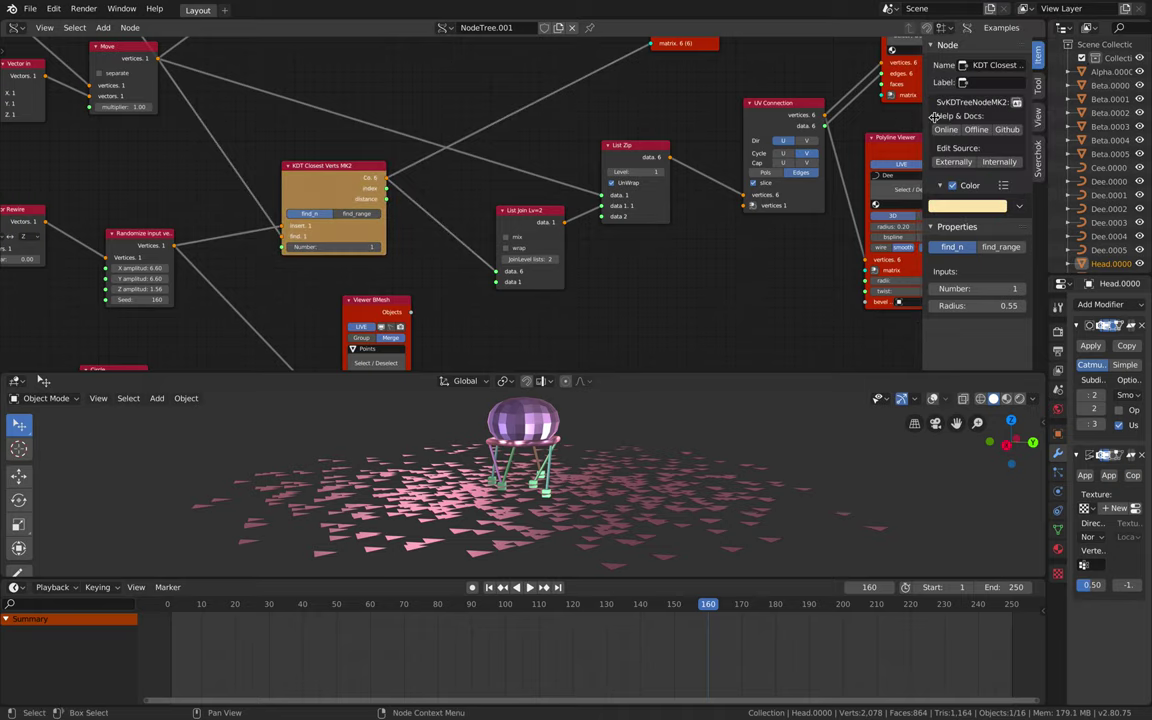
drag(934, 118, 1039, 118)
Try the find_range mode on the KDT Closest Verts MK2 node and return it to find_n
middle_drag(518, 162, 694, 155)
scroll(688, 154, up, 5)
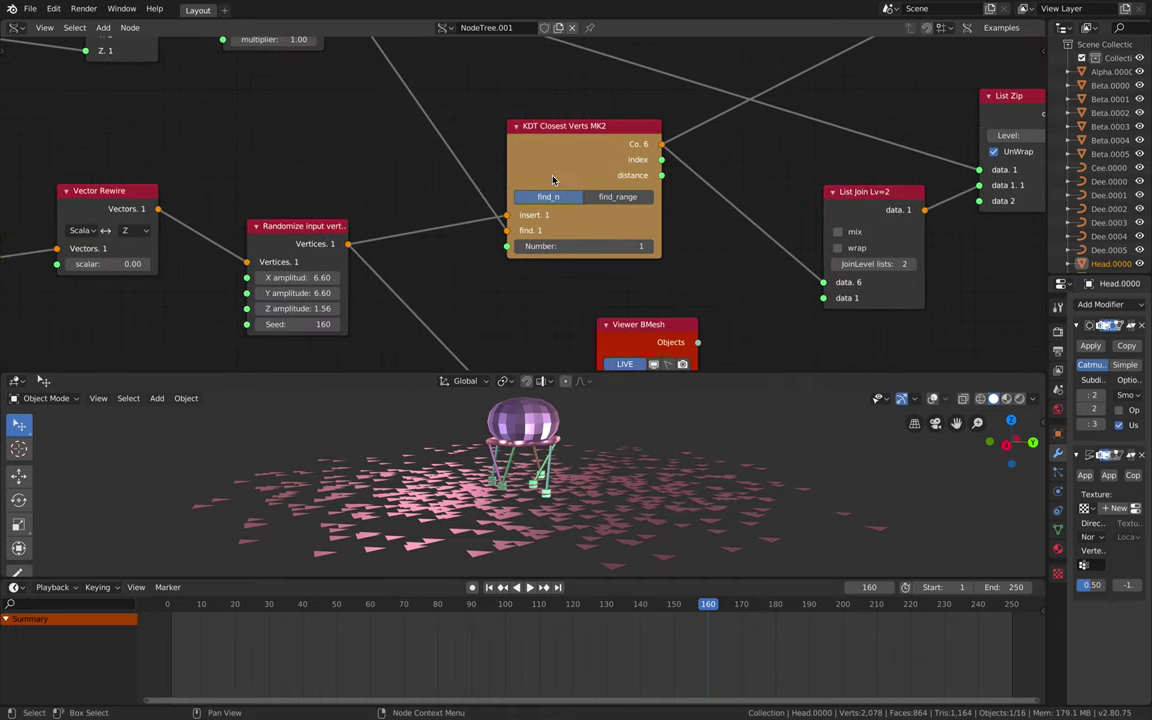
drag(545, 124, 543, 118)
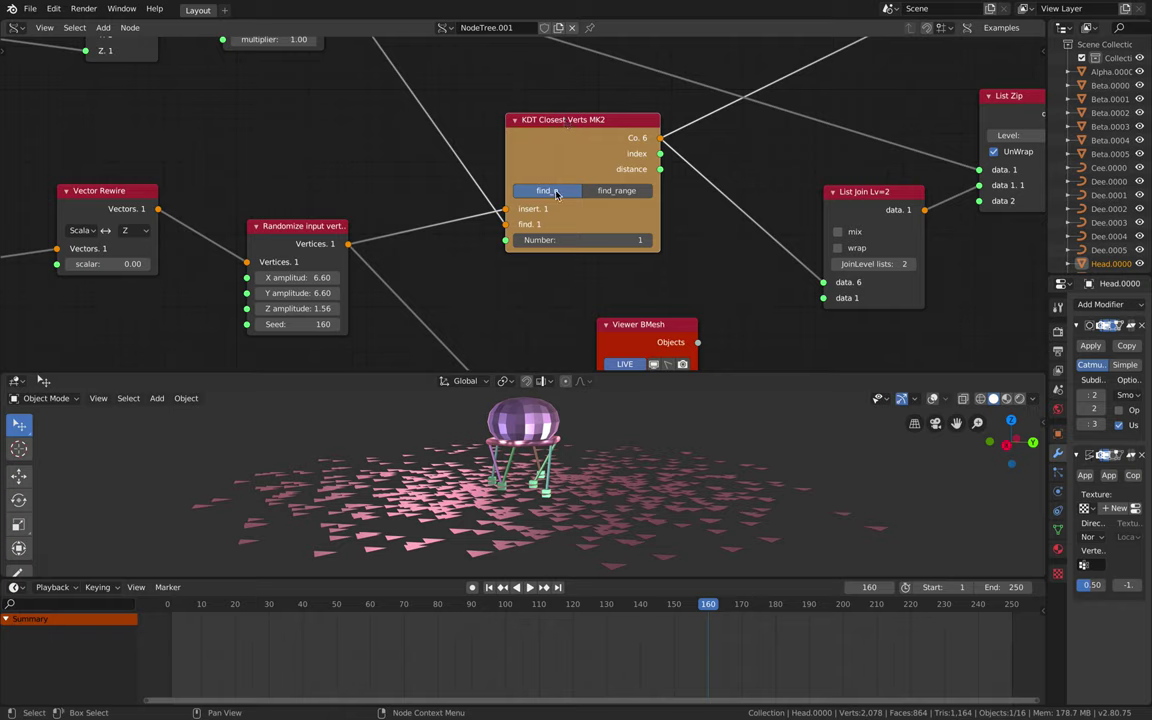
drag(602, 152, 598, 144)
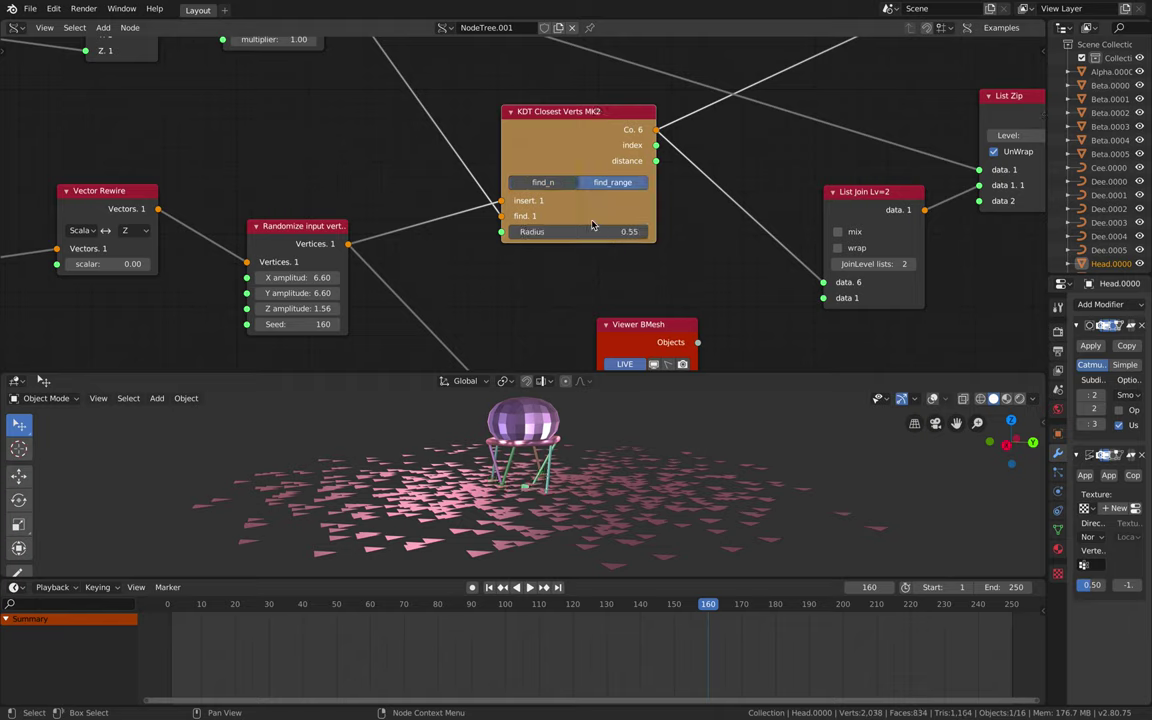
drag(598, 232, 640, 232)
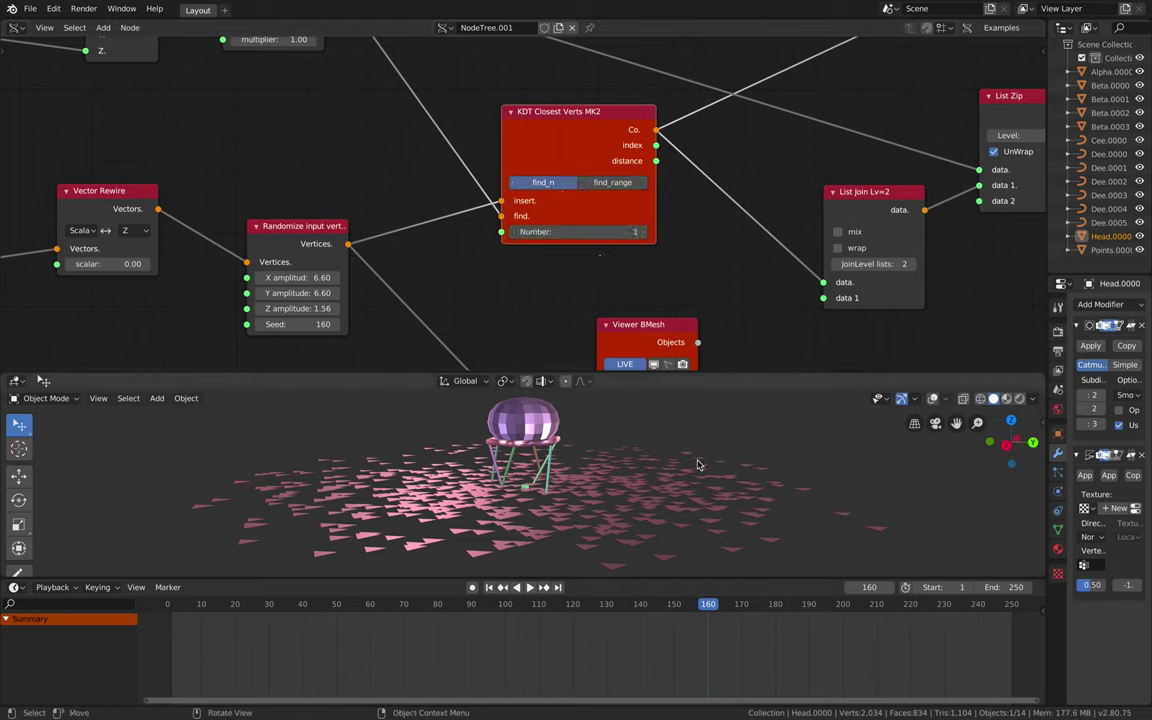
Step back frame by frame to frame 161, examining how the creature's legs attach to the ground points
key(Left)
key(Left)
key(Left)
key(Left)
key(Left)
key(Left)
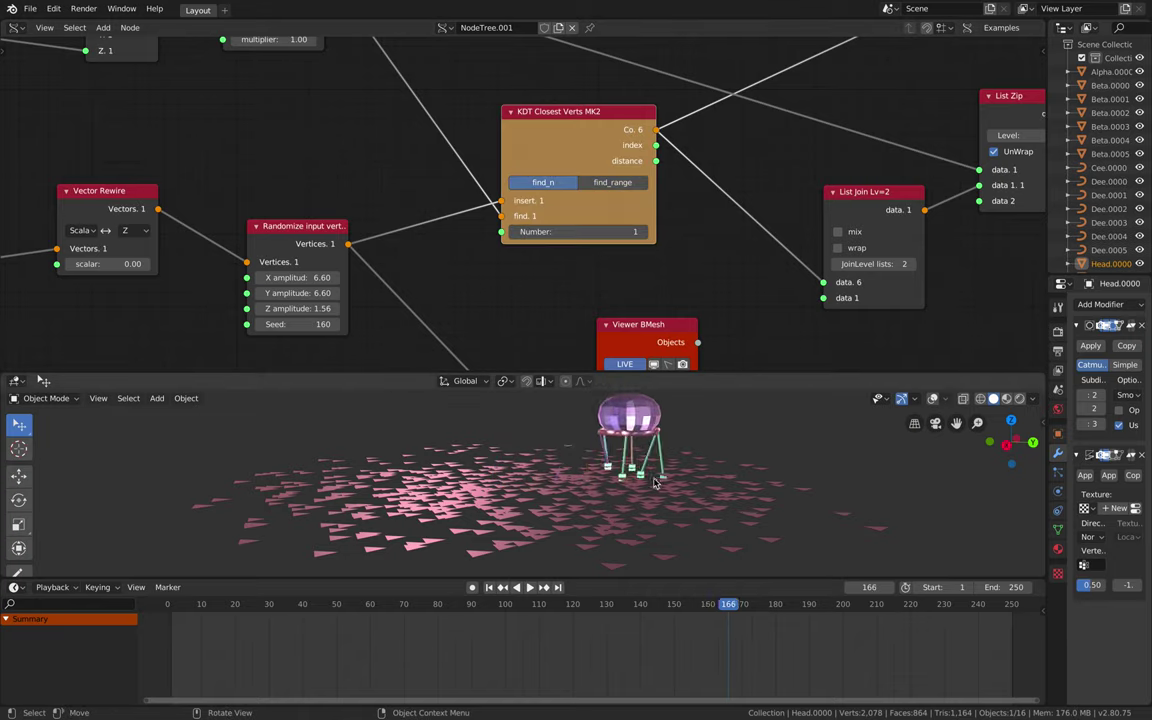
Move the Randomize input vertices node closer to the KDT Closest Verts MK2 node and set its Z amplitude to 1.44
drag(548, 128, 541, 125)
middle_drag(450, 167, 511, 208)
scroll(513, 216, down, 1)
scroll(483, 257, down, 1)
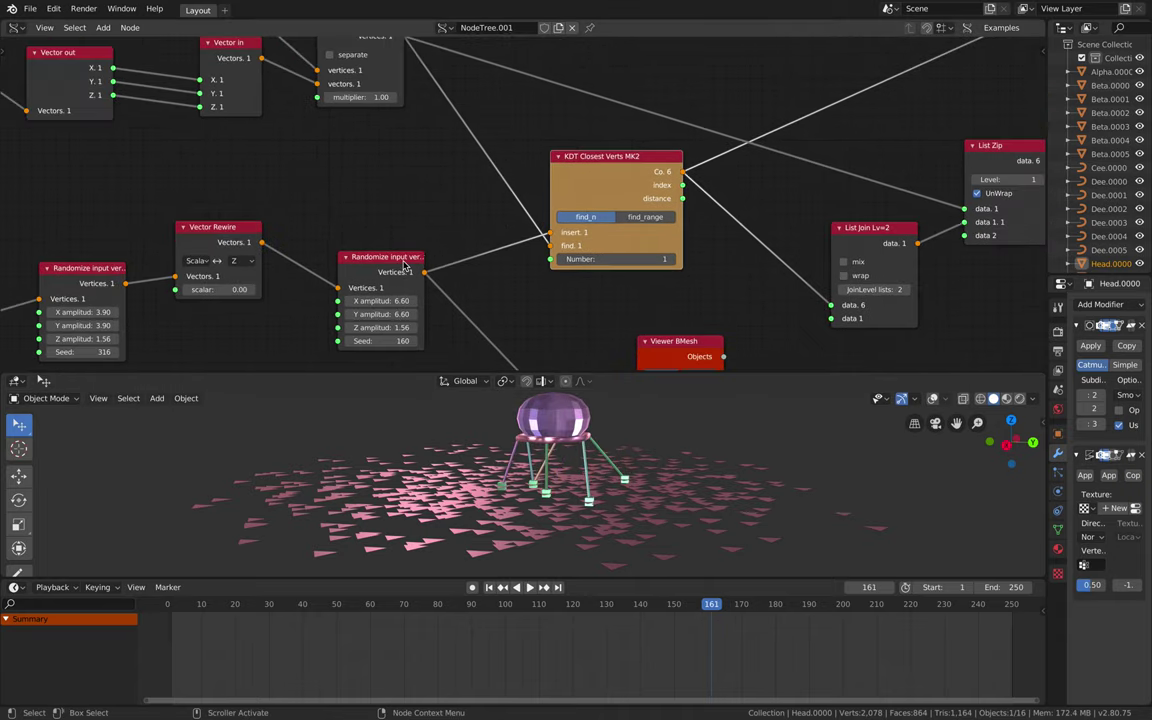
drag(400, 257, 446, 249)
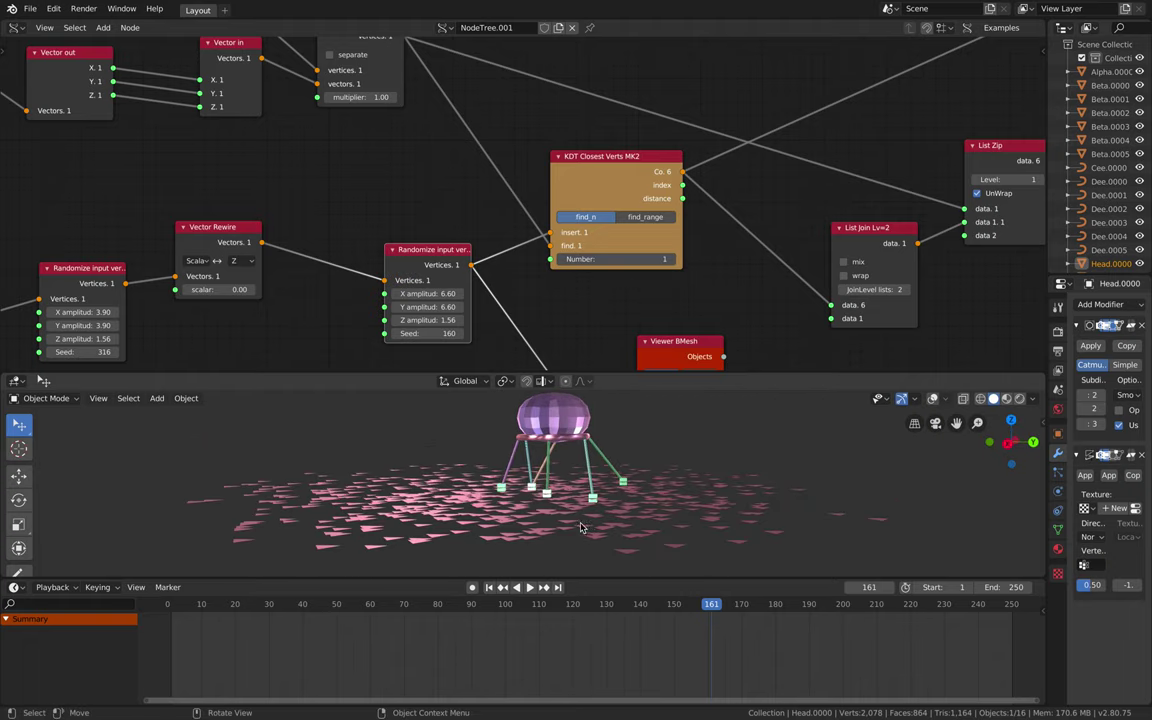
middle_drag(394, 320, 400, 288)
mouse_move(433, 291)
mouse_down()
mouse_move(452, 291)
mouse_move(418, 290)
mouse_move(430, 290)
mouse_up()
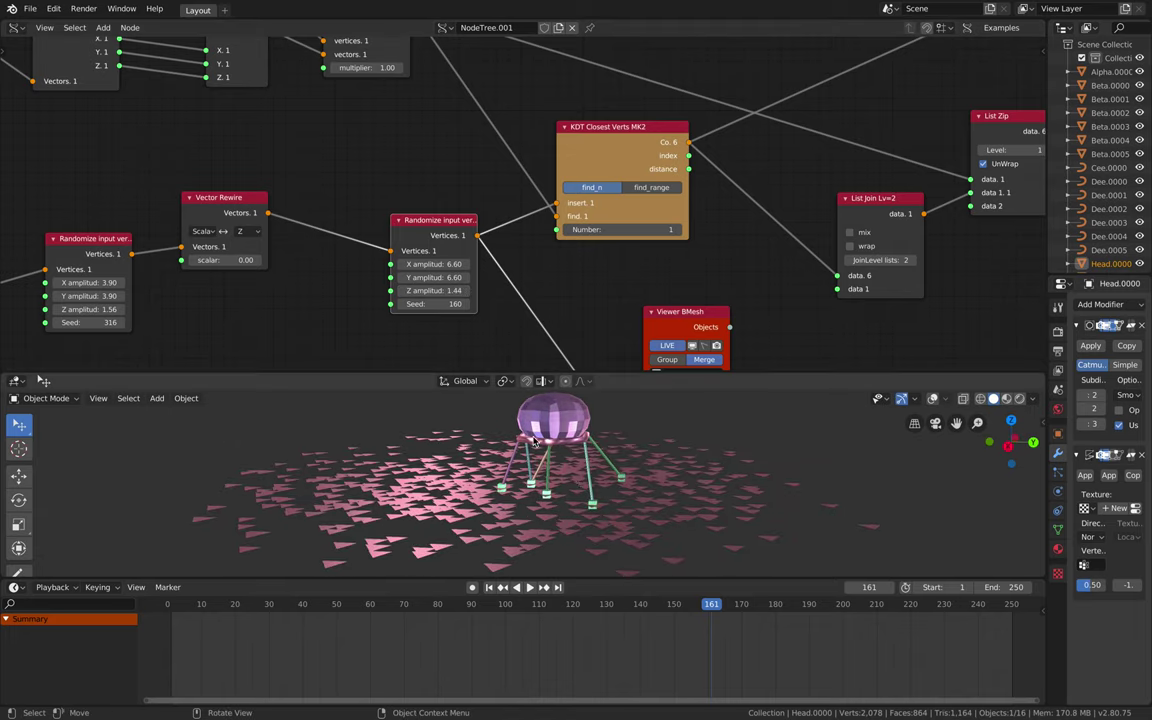
middle_drag(590, 433, 540, 418)
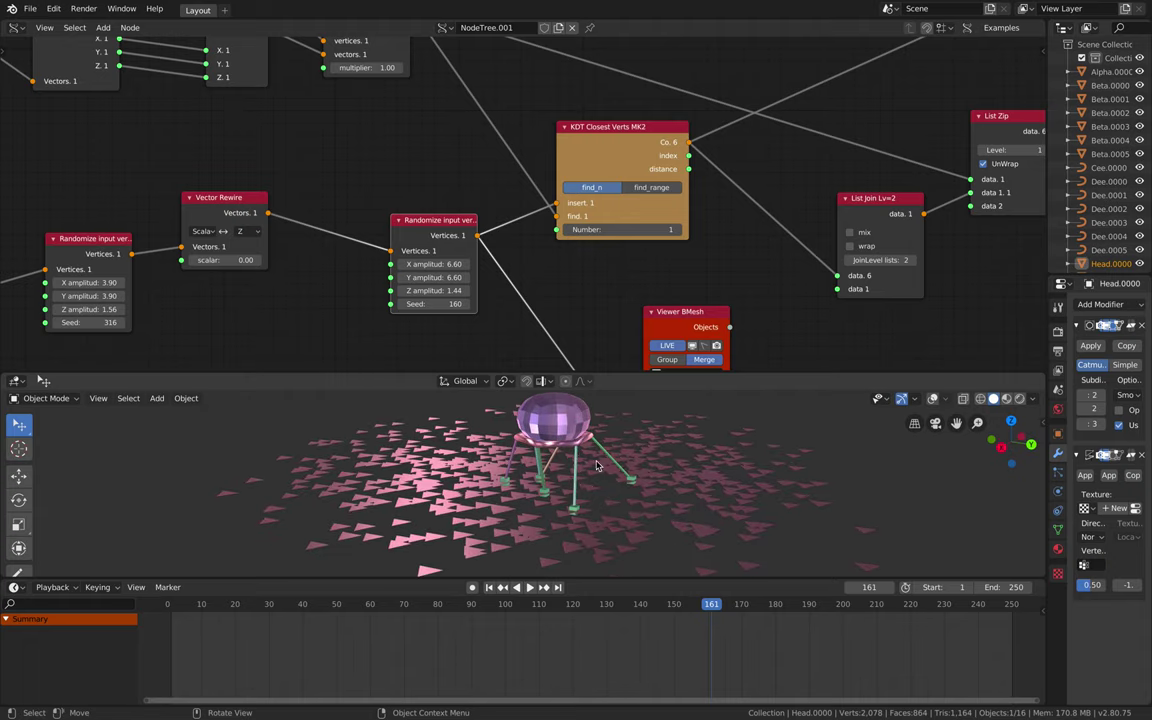
Examine the node tree's viewer outputs and the Random Vector branch that supplies the ground points to the KDT Closest Verts MK2 node
middle_drag(390, 235, 477, 224)
scroll(517, 237, down, 8)
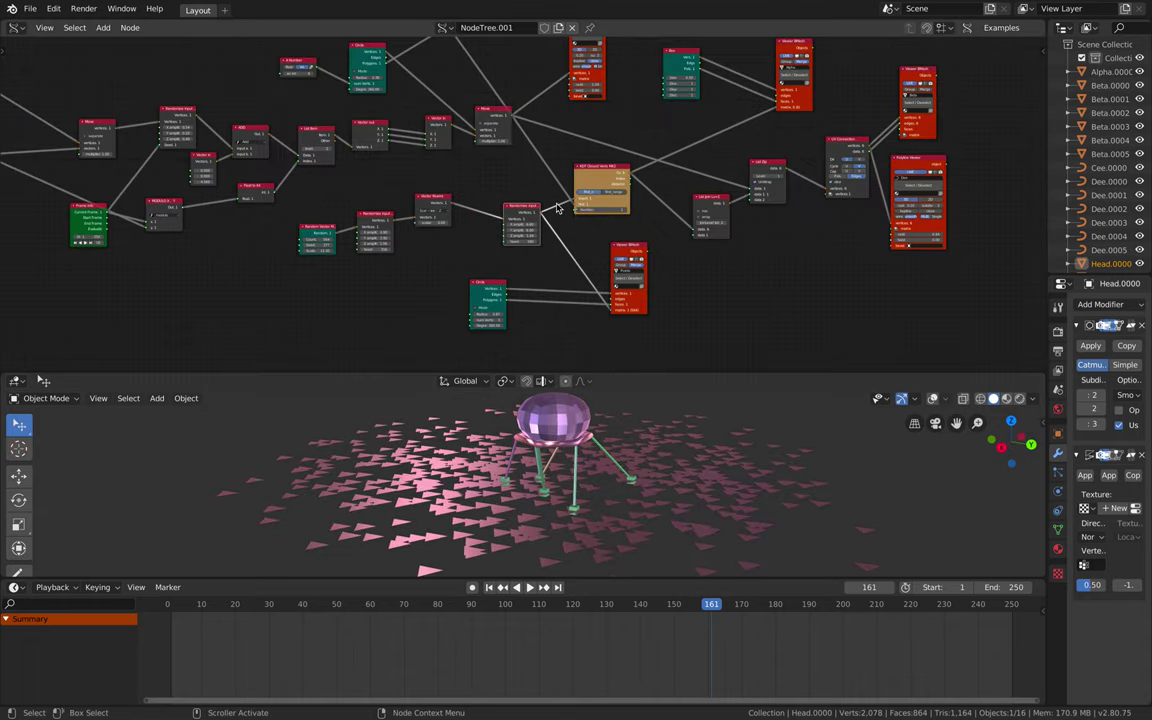
middle_drag(737, 199, 663, 341)
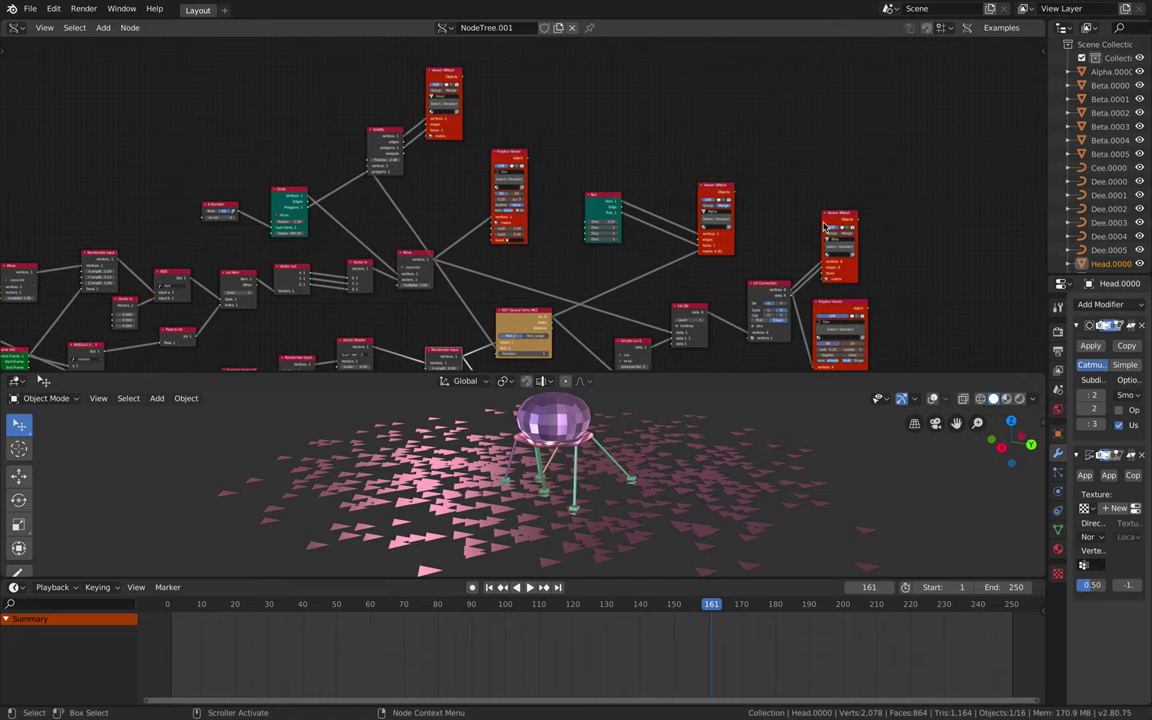
drag(833, 224, 834, 213)
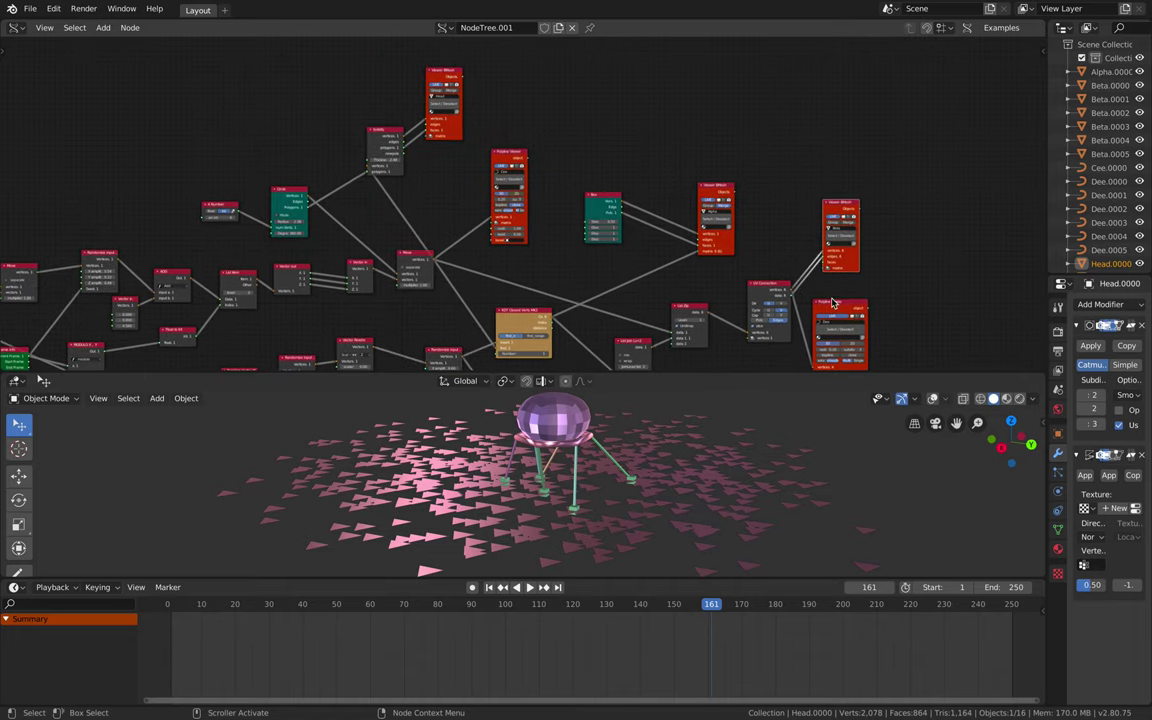
middle_drag(647, 271, 755, 97)
scroll(673, 132, up, 3)
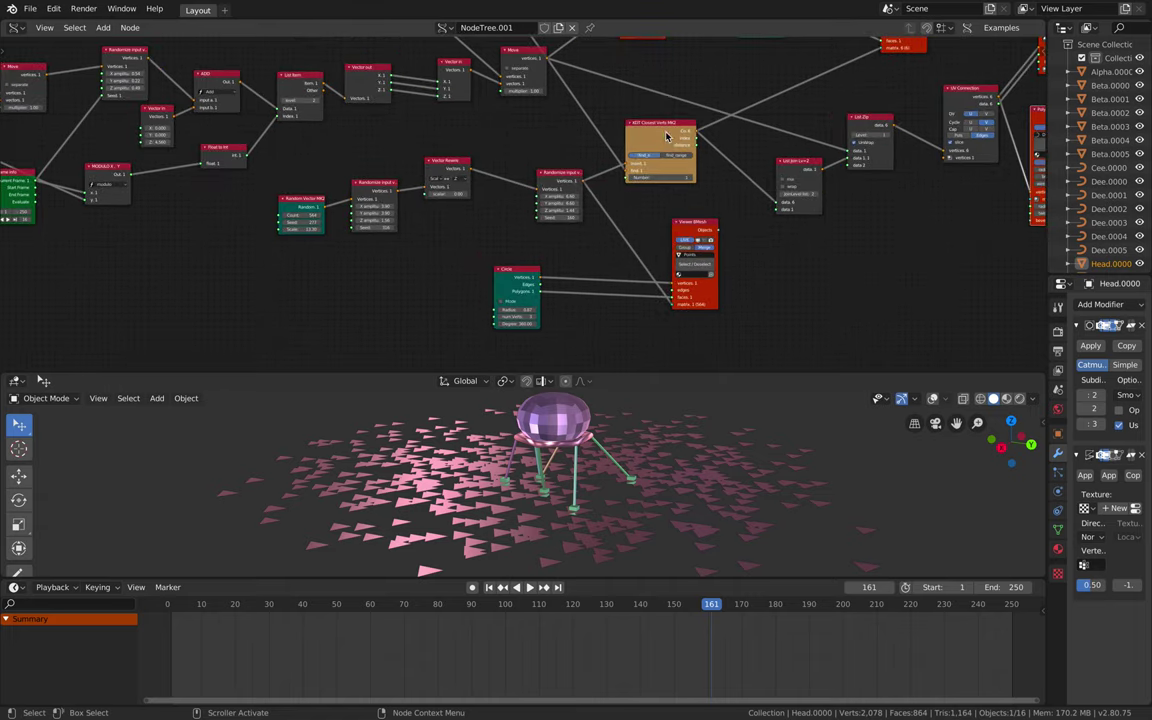
middle_drag(602, 272, 657, 228)
scroll(658, 226, up, 2)
mouse_move(415, 478)
middle_down()
mouse_move(465, 500)
mouse_move(424, 486)
middle_up()
middle_drag(568, 510, 549, 521)
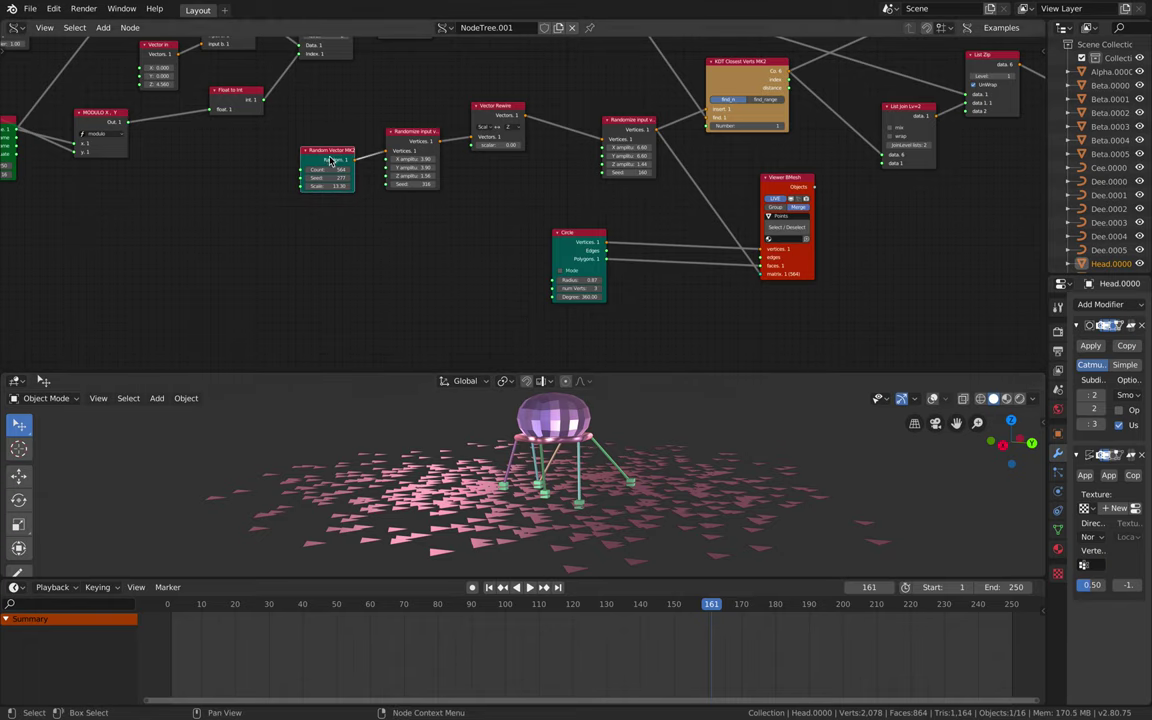
Set the Random Vector MK2 node's count to 50 and play the animation to observe the legs on sparser ground points
scroll(330, 160, up, 3)
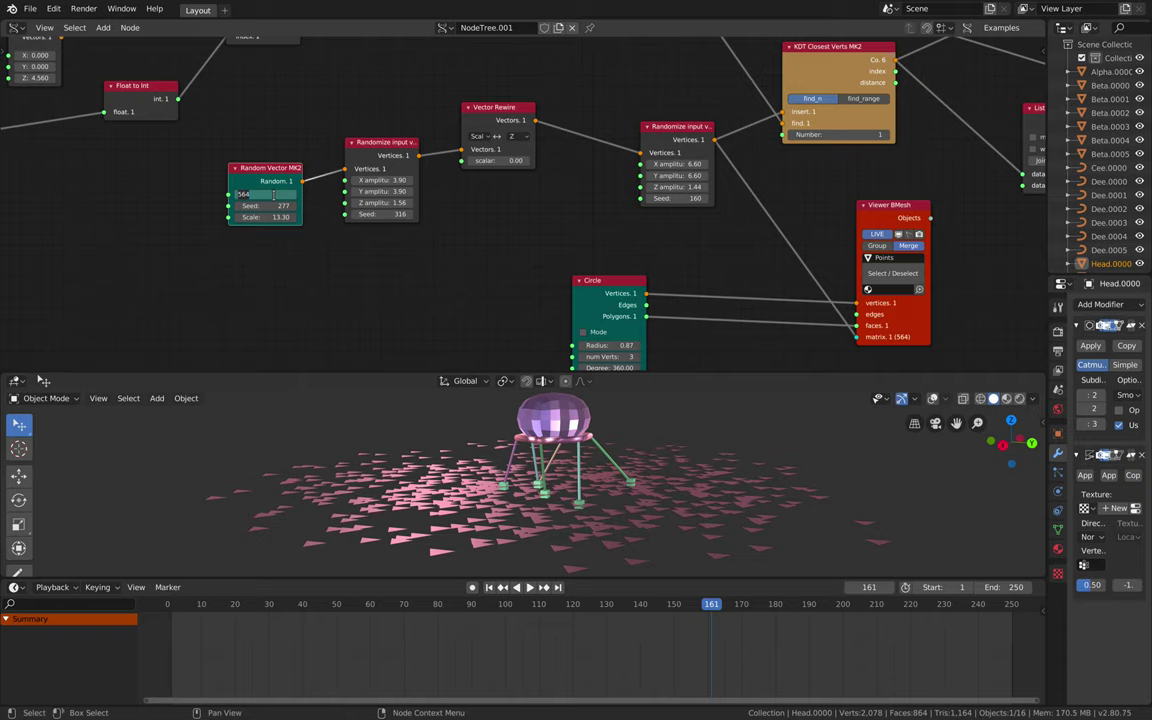
key(Return)
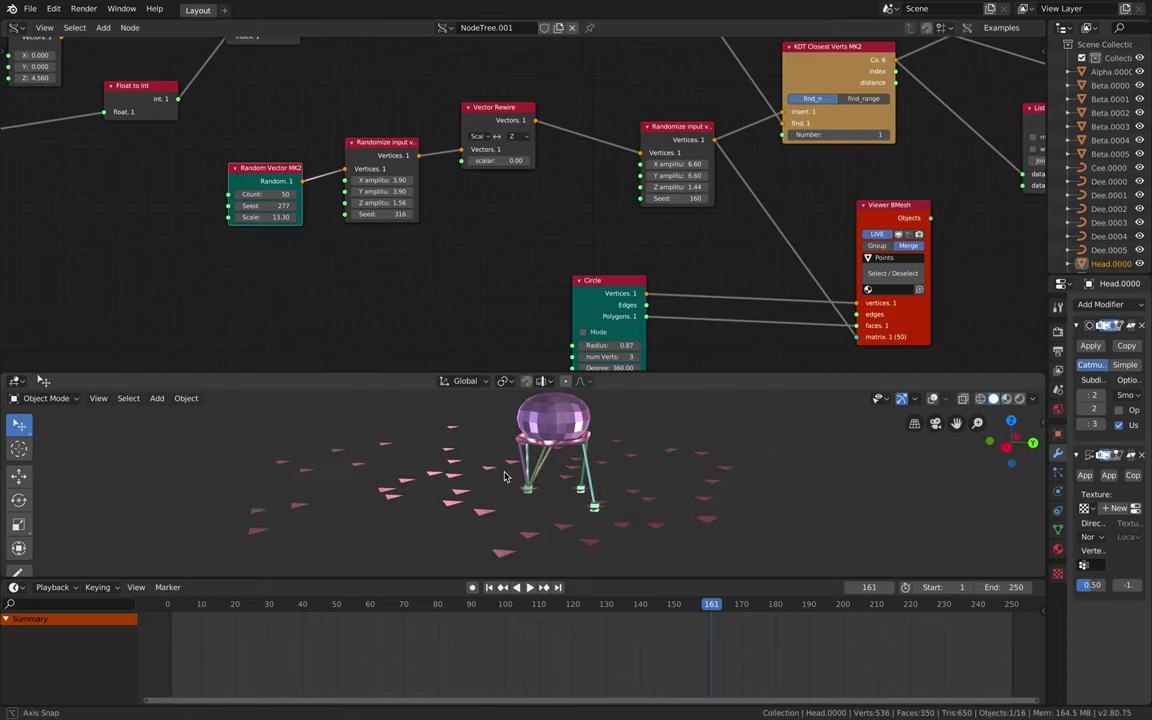
middle_drag(515, 468, 512, 471)
key(space)
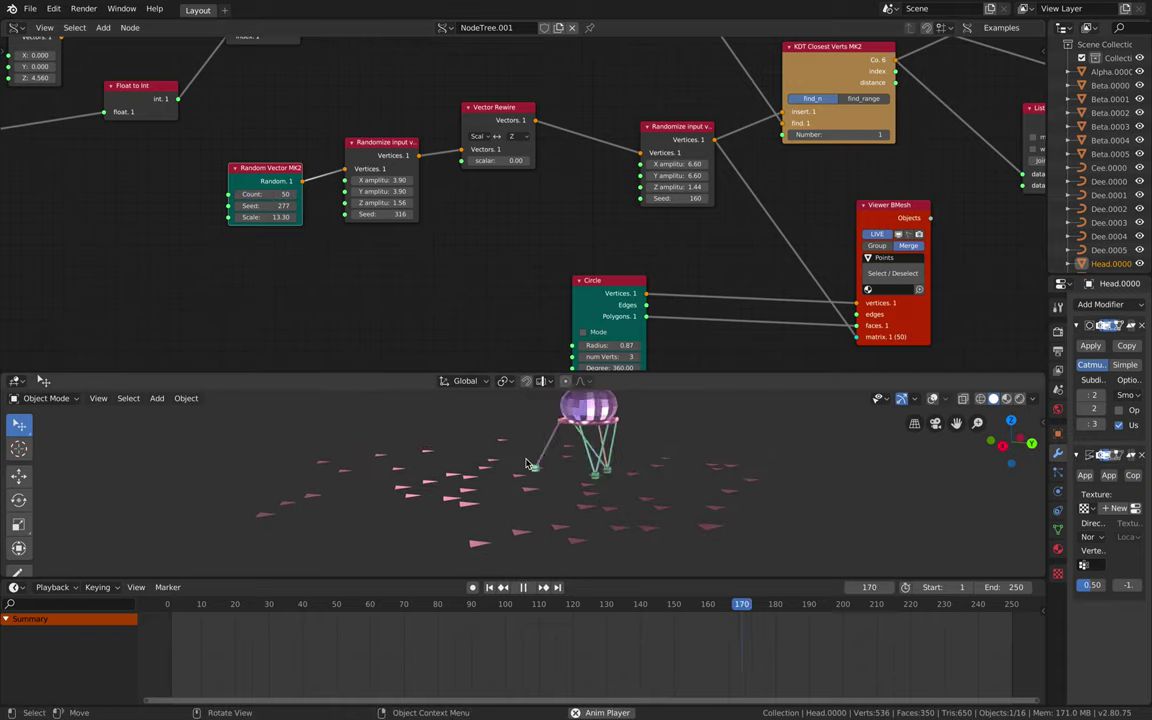
key(space)
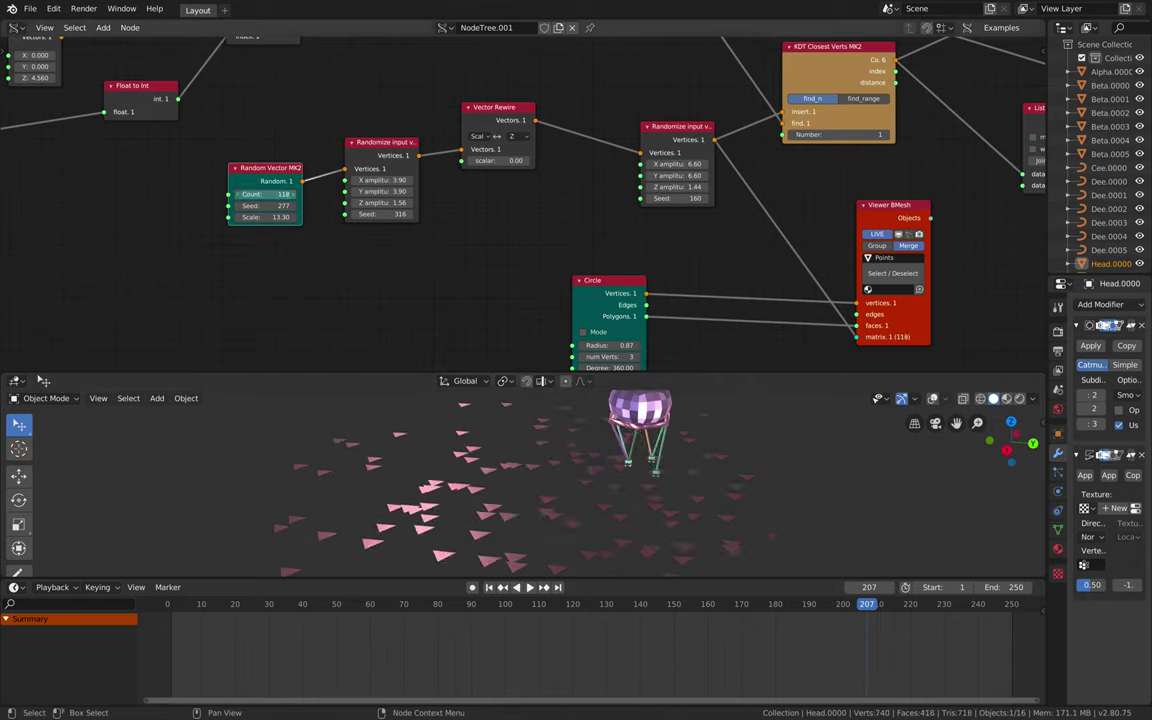
Raise the Random Vector MK2 count to 326 and scrub the animation back to frame 90 to check the walk
drag(266, 194, 264, 194)
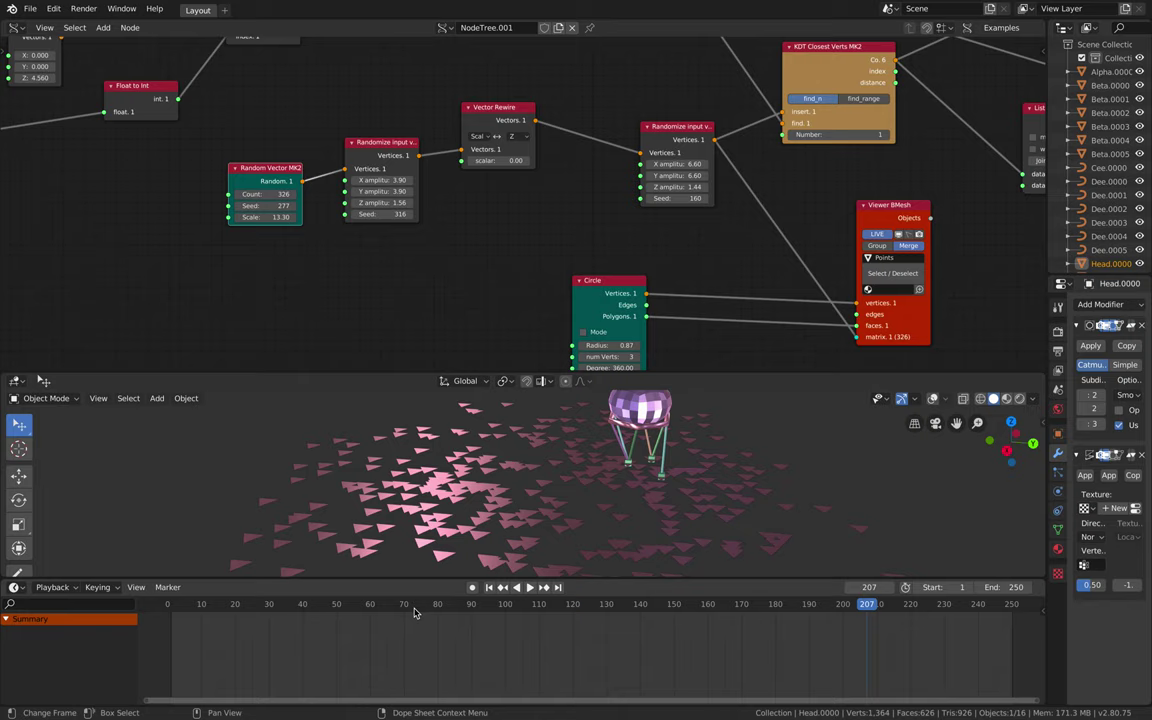
mouse_move(424, 606)
mouse_down()
mouse_move(451, 604)
mouse_move(434, 604)
mouse_up()
middle_drag(482, 541, 458, 525)
drag(485, 605, 548, 607)
key(space)
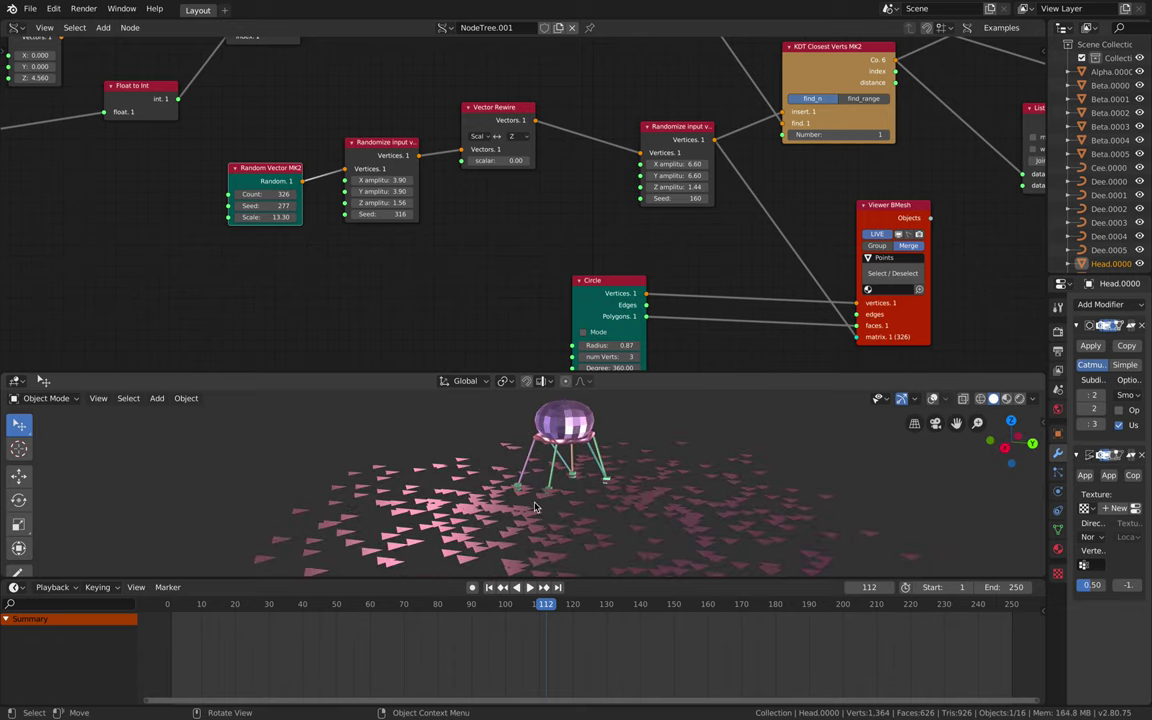
drag(477, 607, 472, 605)
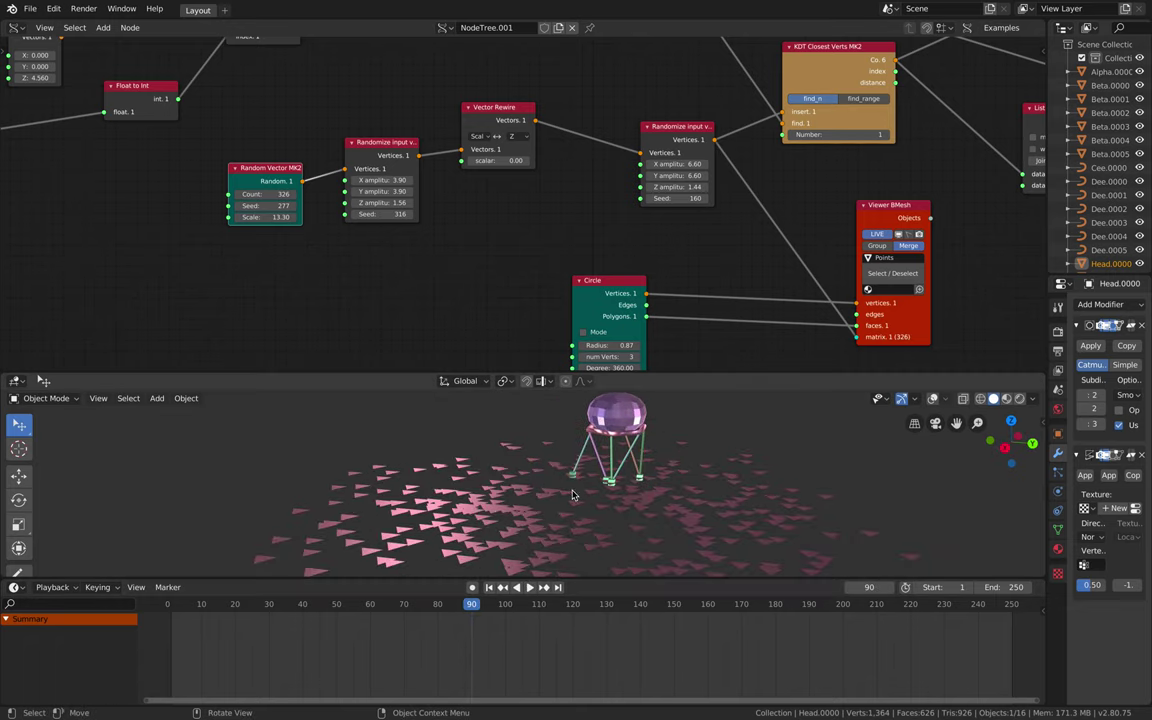
Space out the Random Vector MK2 and first Randomize input vertices nodes, and zero the X, Y and Z amplitudes on both Randomize nodes
drag(275, 180, 228, 185)
drag(370, 148, 341, 158)
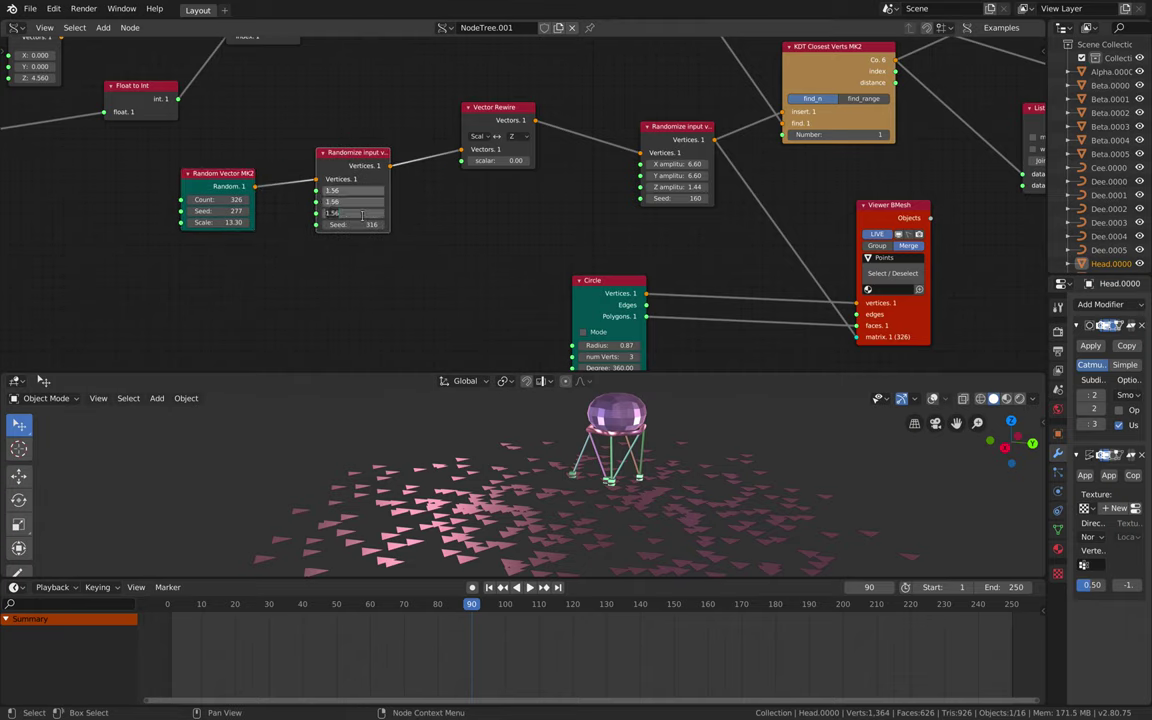
text(0)
key(Return)
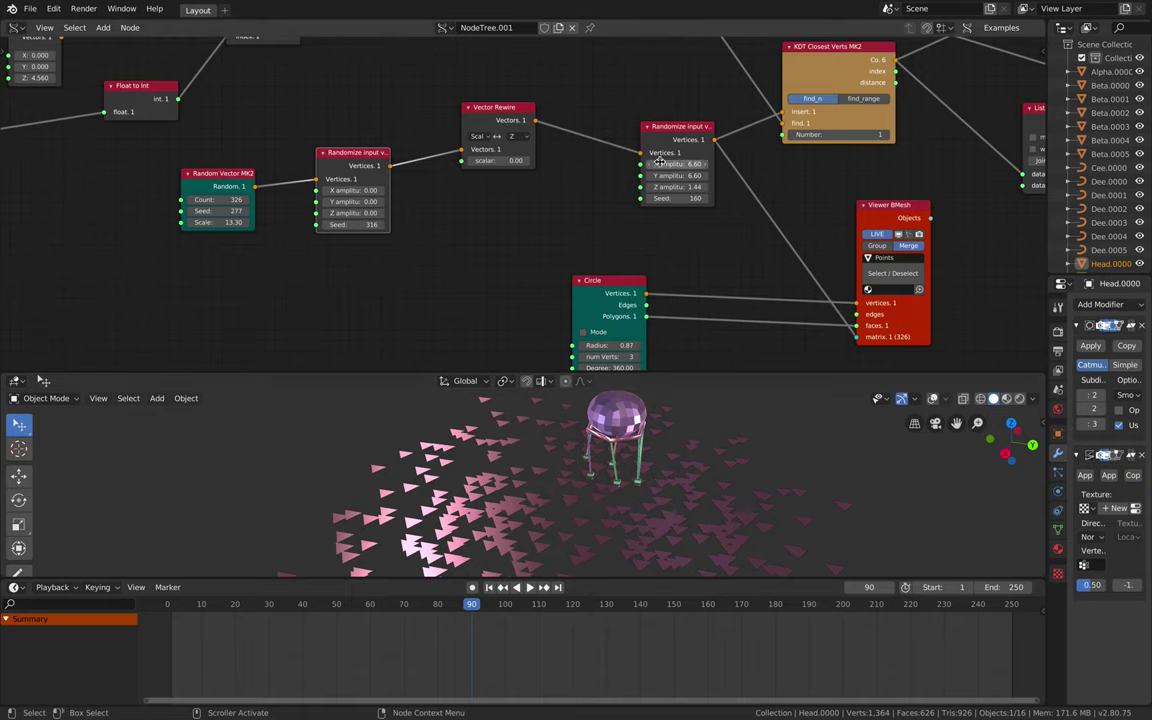
text(0)
key(Return)
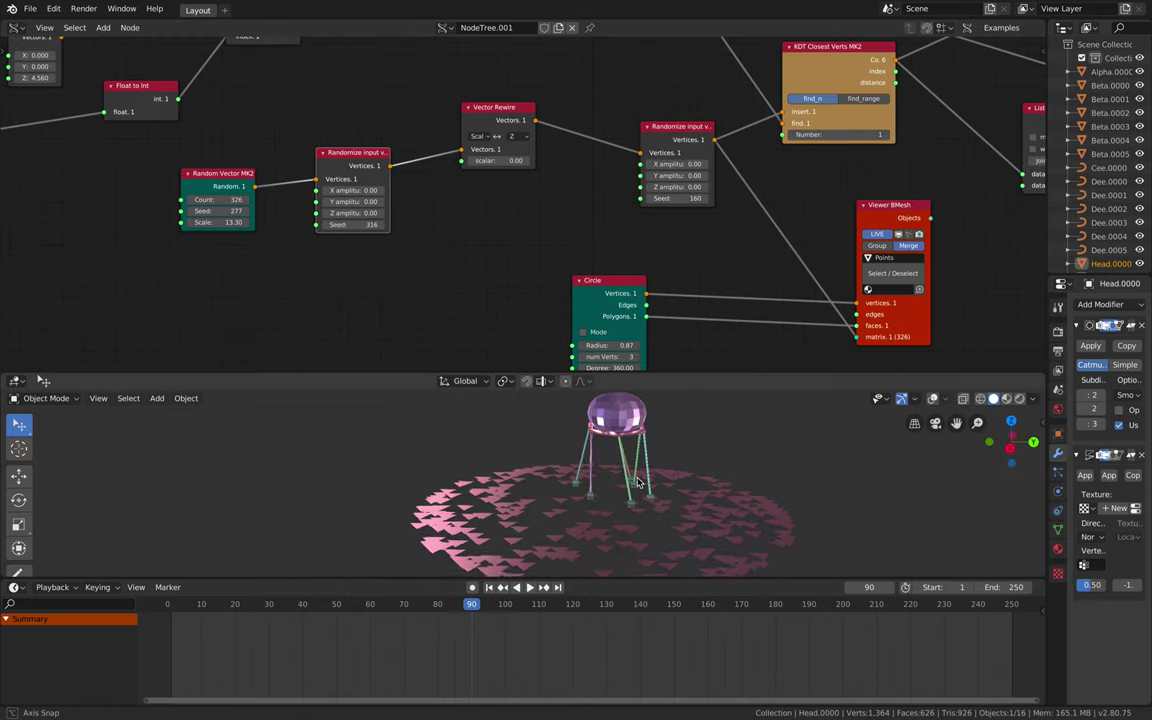
Set the Random Vector MK2 seed to 299 and the first Randomize node's amplitudes to X 6.30 and Y 4.20
drag(218, 211, 248, 211)
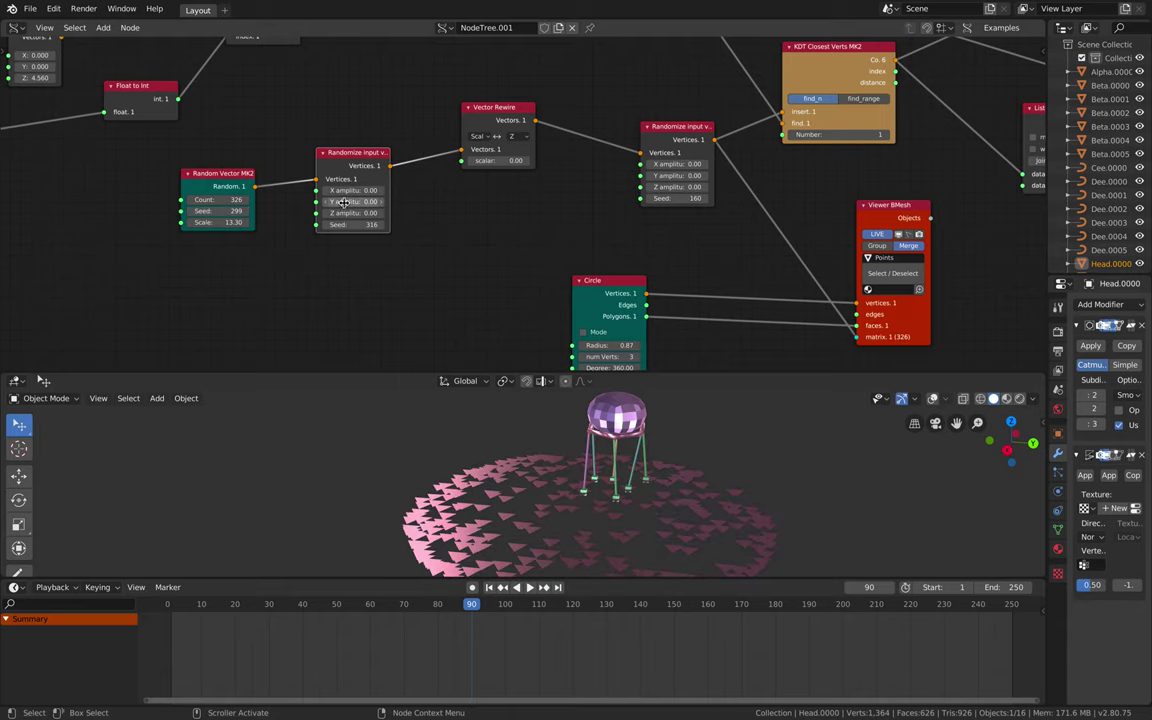
drag(346, 202, 397, 202)
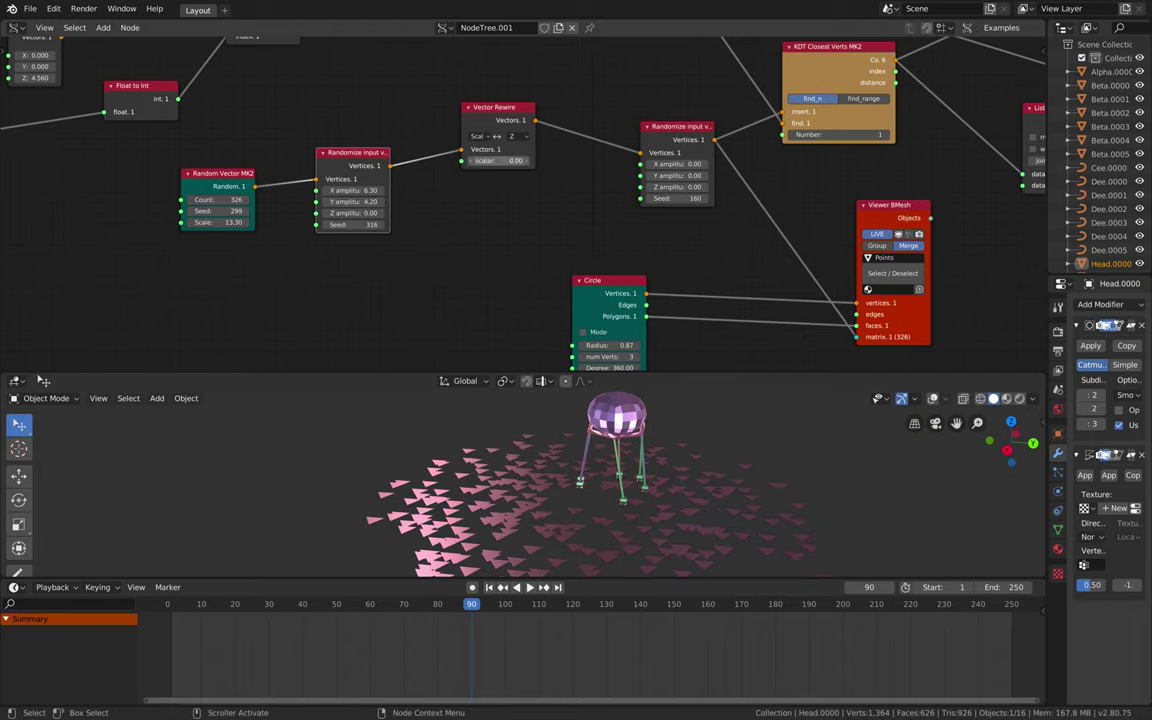
Try a negative scalar of about -2.7 on the Vector Rewire node and return it to 0
mouse_move(495, 160)
mouse_down()
mouse_move(525, 160)
mouse_move(503, 160)
mouse_up()
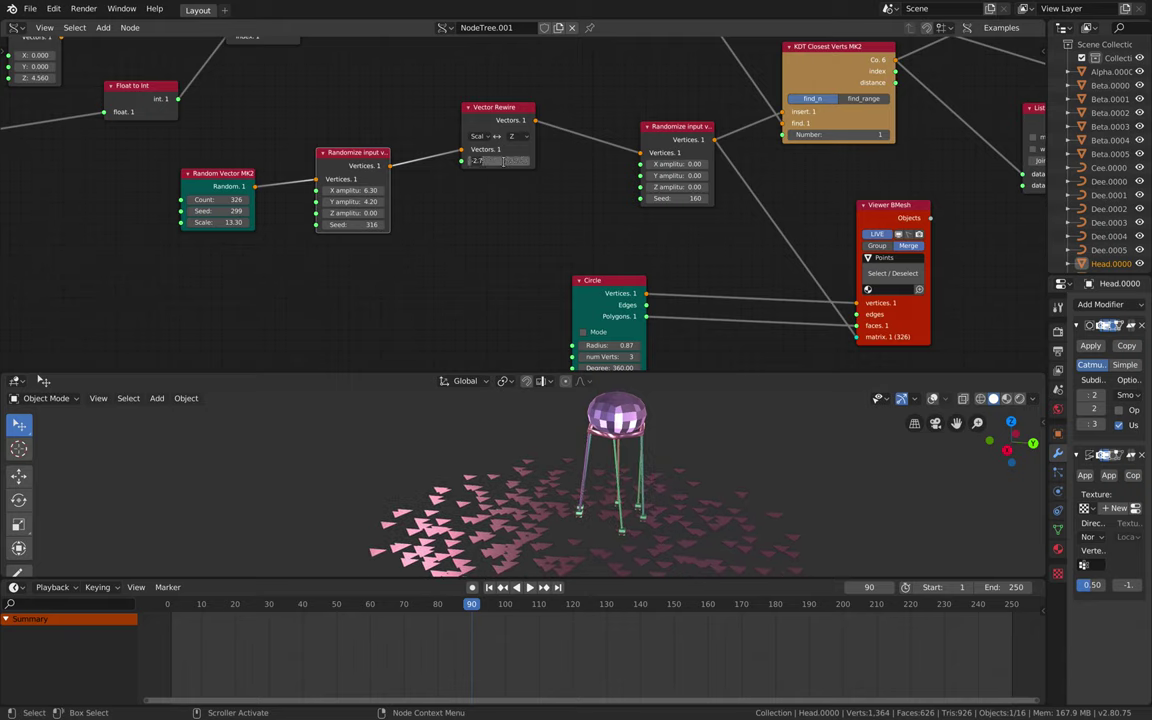
text(0)
key(Return)
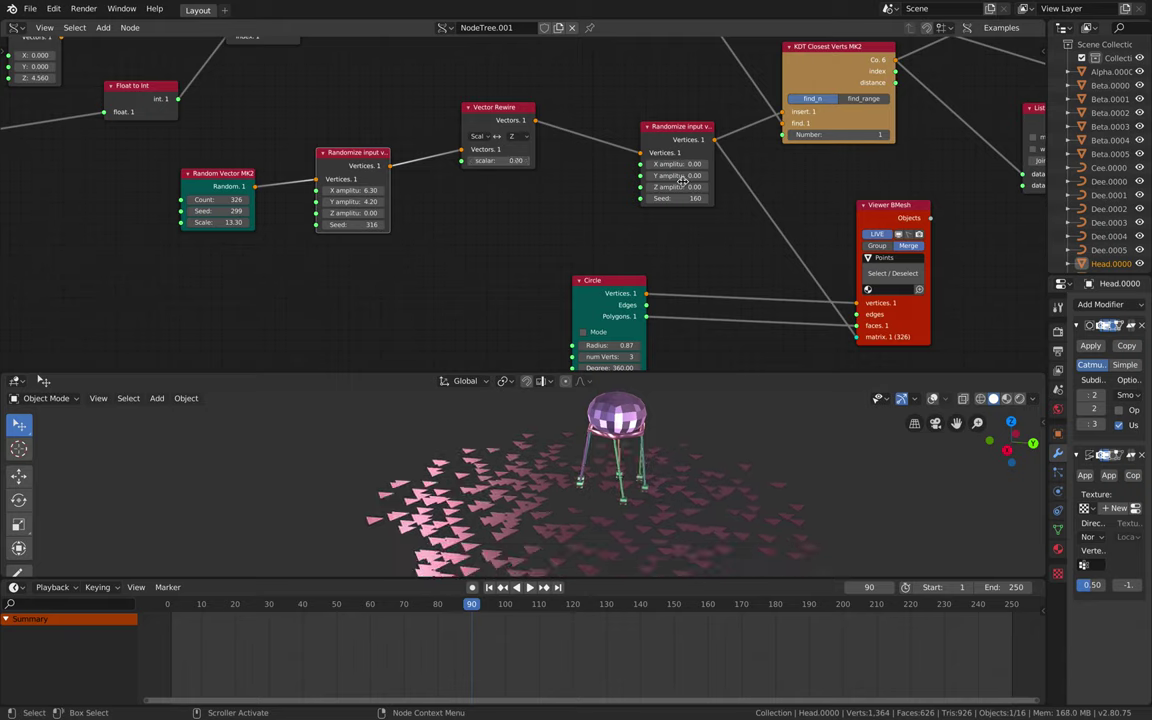
Set the second Randomize input vertices node's Z amplitude to 0.96 and move the node closer to Vector Rewire
drag(683, 187, 706, 187)
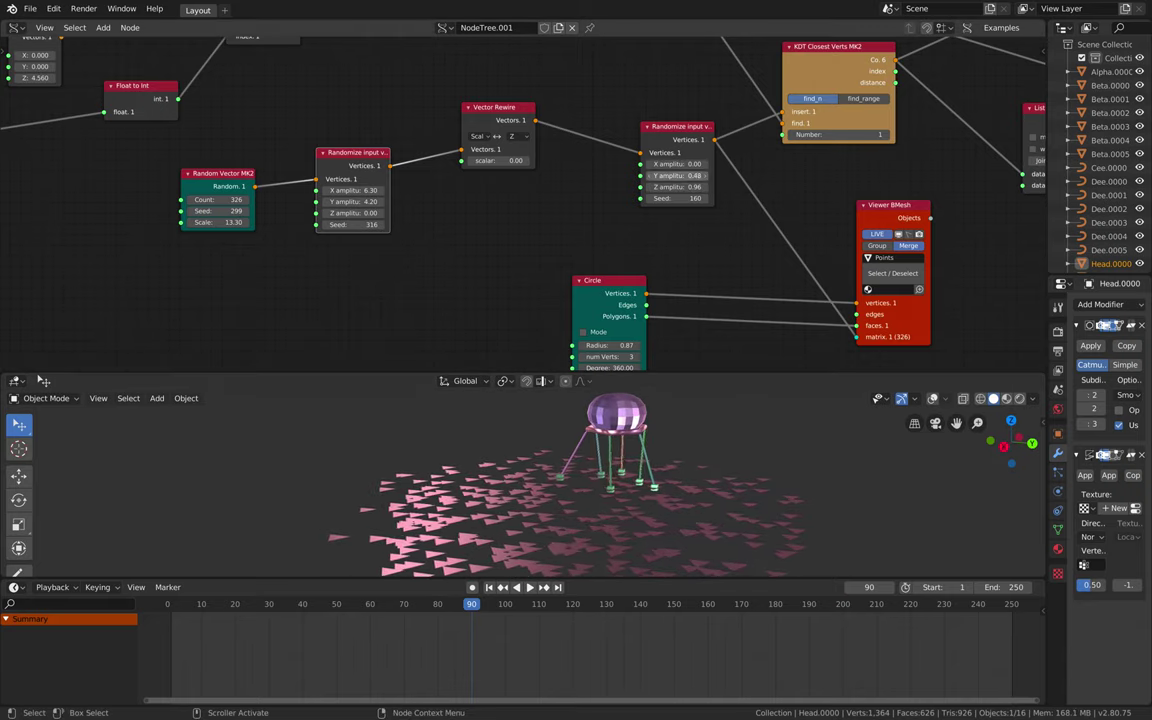
middle_drag(711, 209, 641, 211)
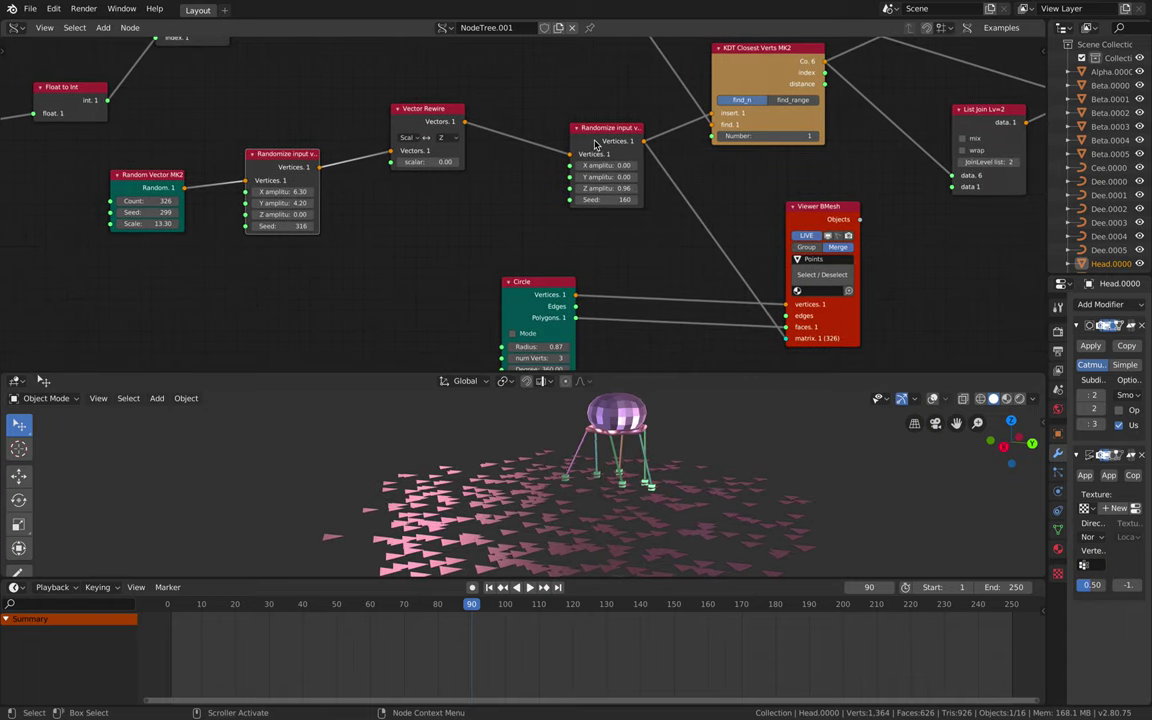
drag(595, 140, 552, 128)
middle_drag(516, 508, 534, 519)
middle_drag(616, 516, 584, 484)
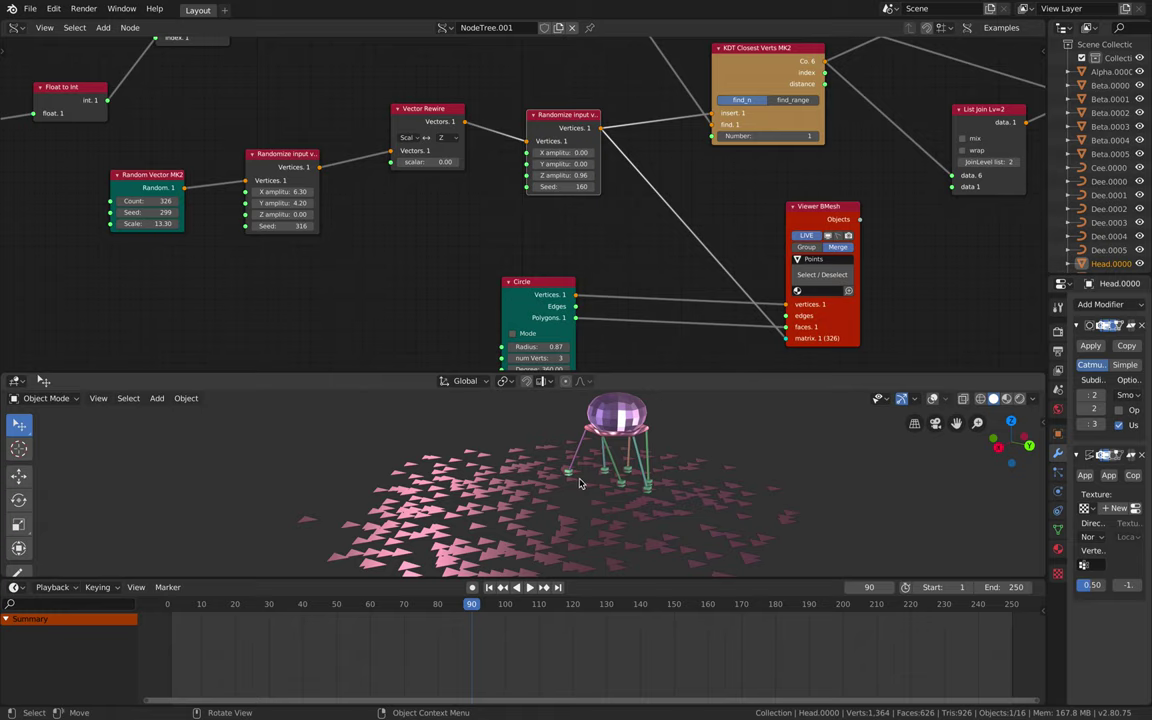
Compact the ground-point branch by repositioning the Circle, Points Viewer BMesh, second Randomize and Vector Rewire nodes closer together
drag(547, 281, 536, 265)
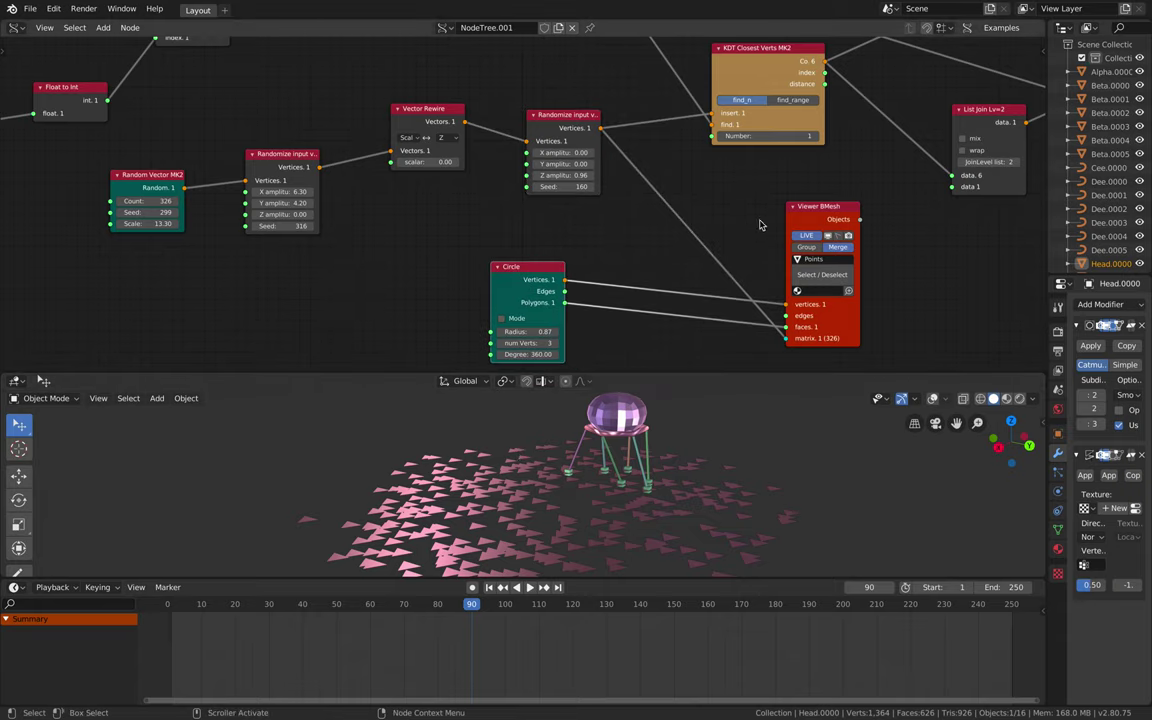
drag(808, 206, 699, 192)
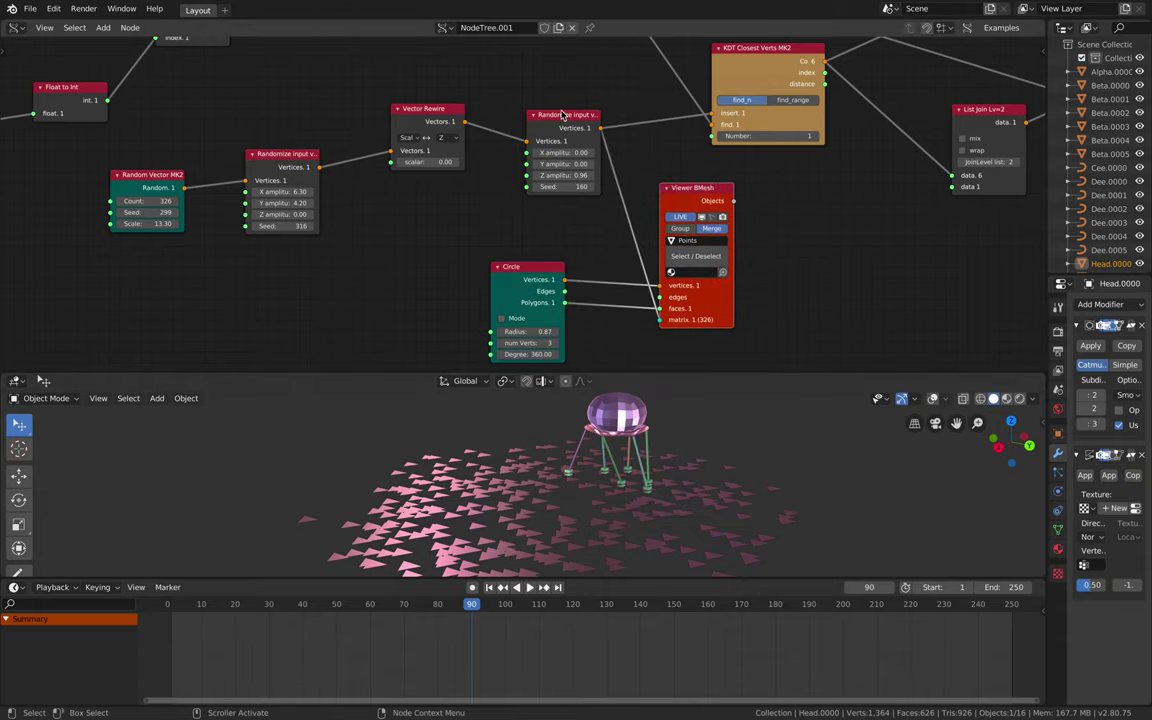
drag(565, 112, 535, 113)
drag(443, 128, 419, 131)
middle_drag(419, 131, 366, 178)
middle_drag(583, 479, 656, 492)
middle_drag(704, 447, 645, 497)
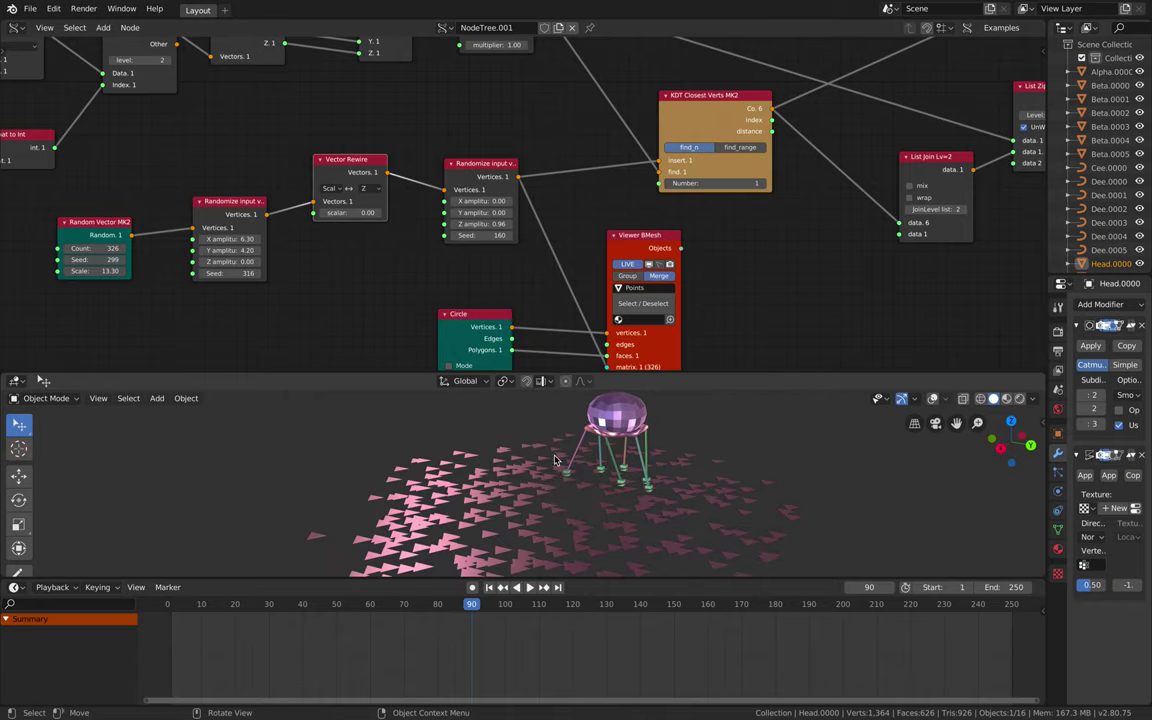
Move the Points Viewer BMesh node nearer the Circle node and nudge the KDT Closest Verts MK2 node slightly
middle_drag(617, 238, 597, 251)
drag(597, 251, 573, 231)
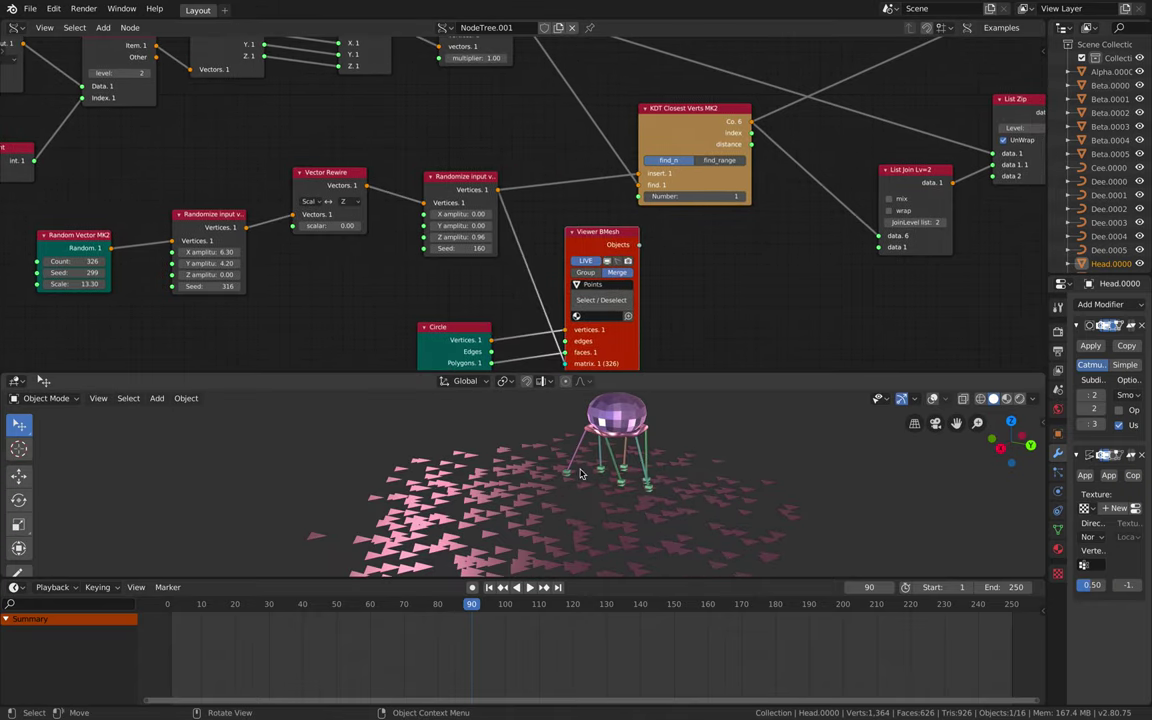
middle_drag(606, 193, 573, 279)
drag(645, 220, 640, 216)
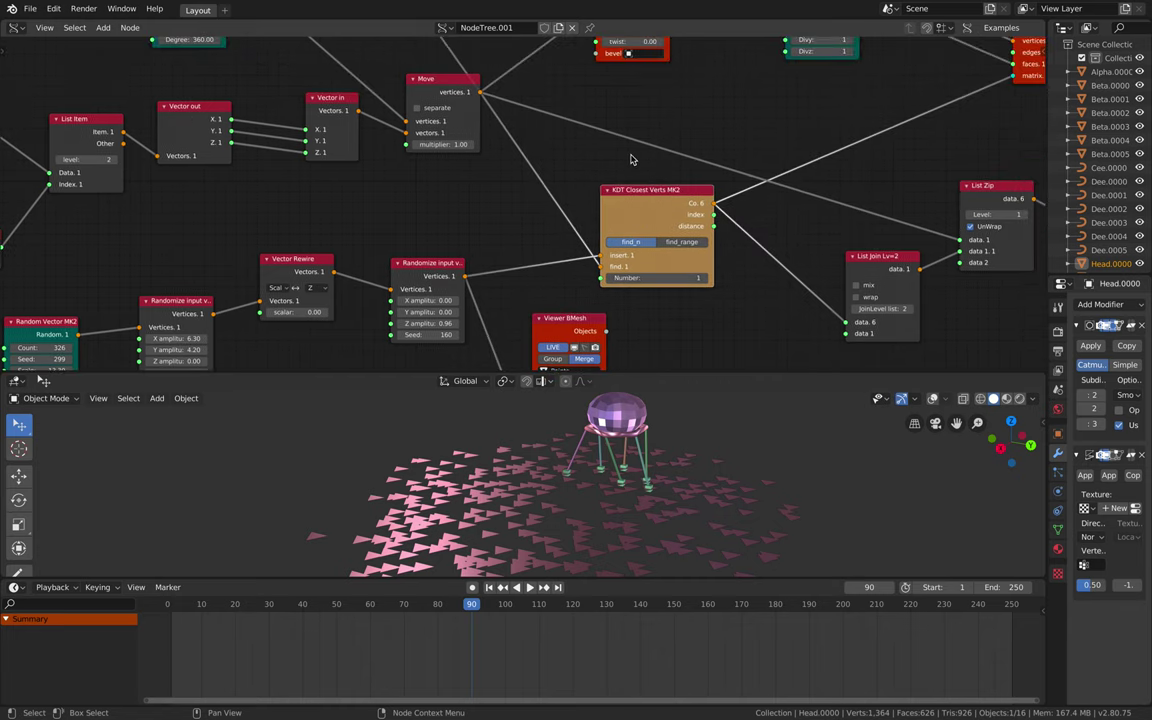
Reposition the Circle node that forms the body, try different radii and set 3.22, playing the animation to check the result
middle_drag(607, 466, 627, 459)
scroll(627, 459, up, 1)
middle_drag(701, 443, 556, 516)
middle_drag(296, 83, 492, 229)
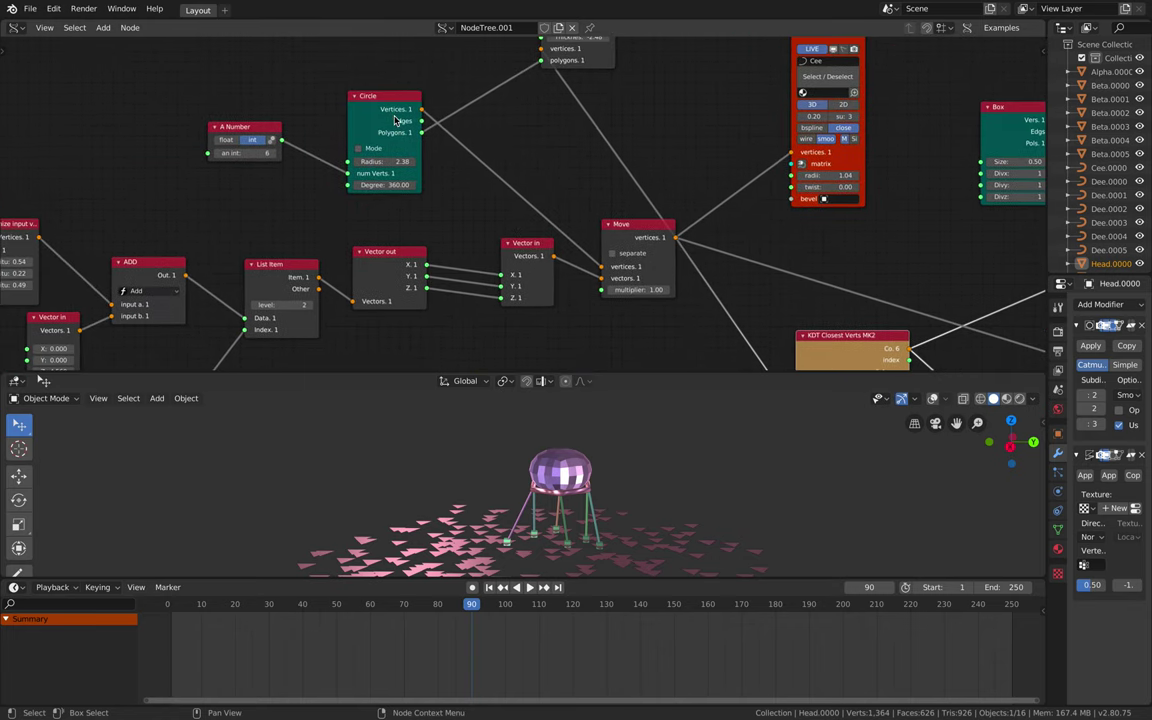
drag(385, 107, 373, 94)
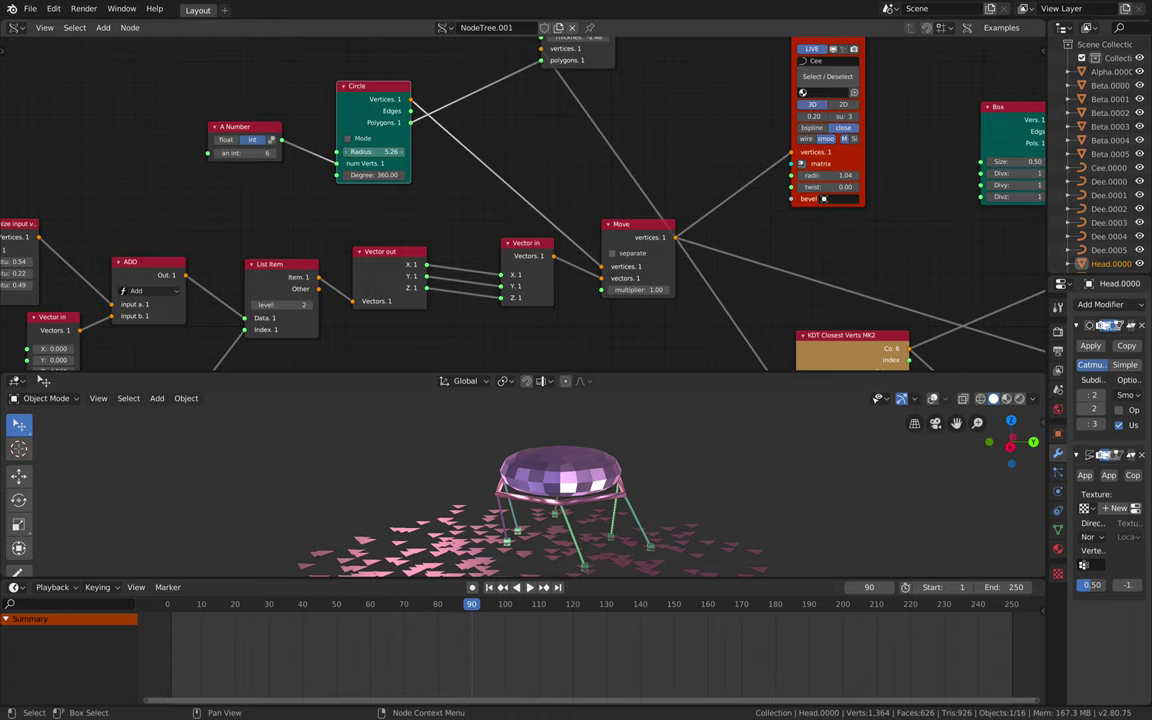
mouse_move(373, 151)
mouse_down()
mouse_move(400, 151)
mouse_move(356, 151)
mouse_up()
middle_drag(494, 432, 545, 464)
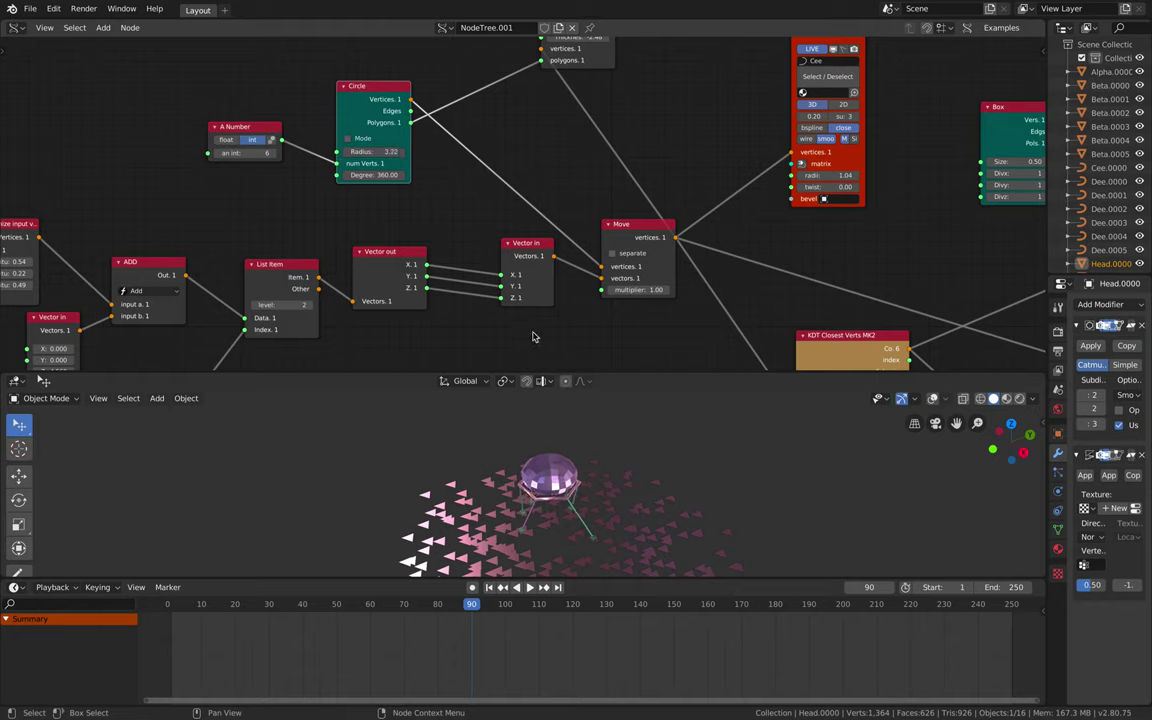
middle_drag(542, 436, 543, 484)
key(space)
key(space)
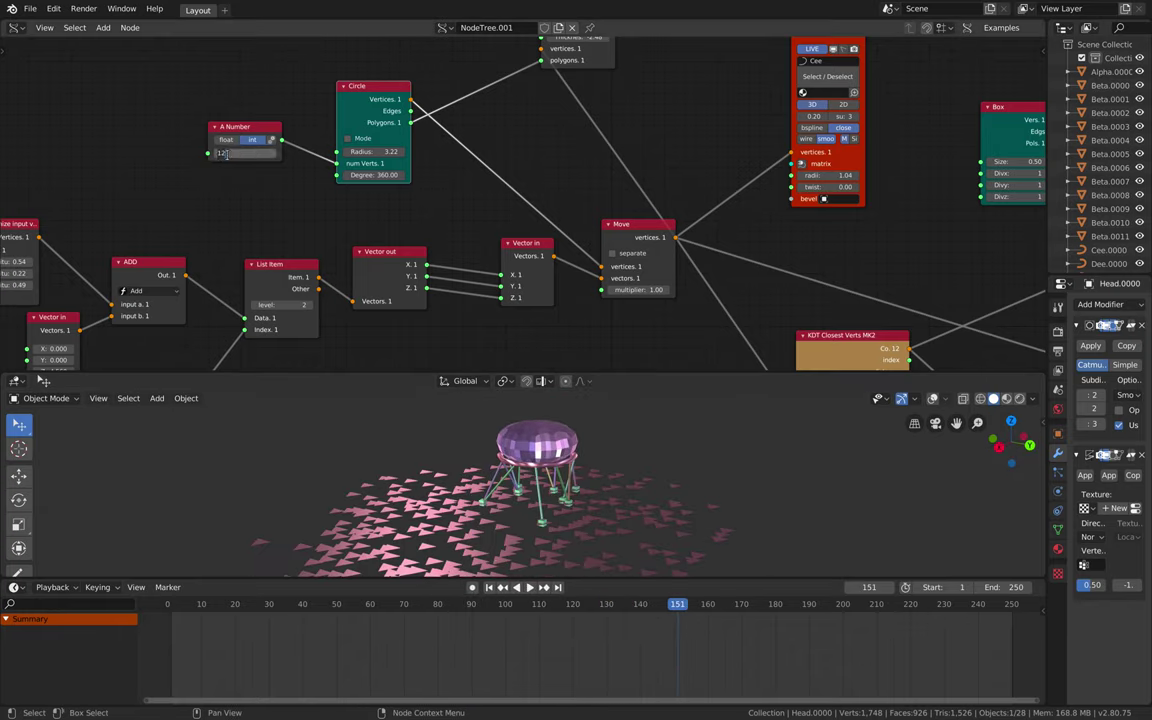
Try 8 legs through the A Number node, play the animation, and return the integer to 6
key(Return)
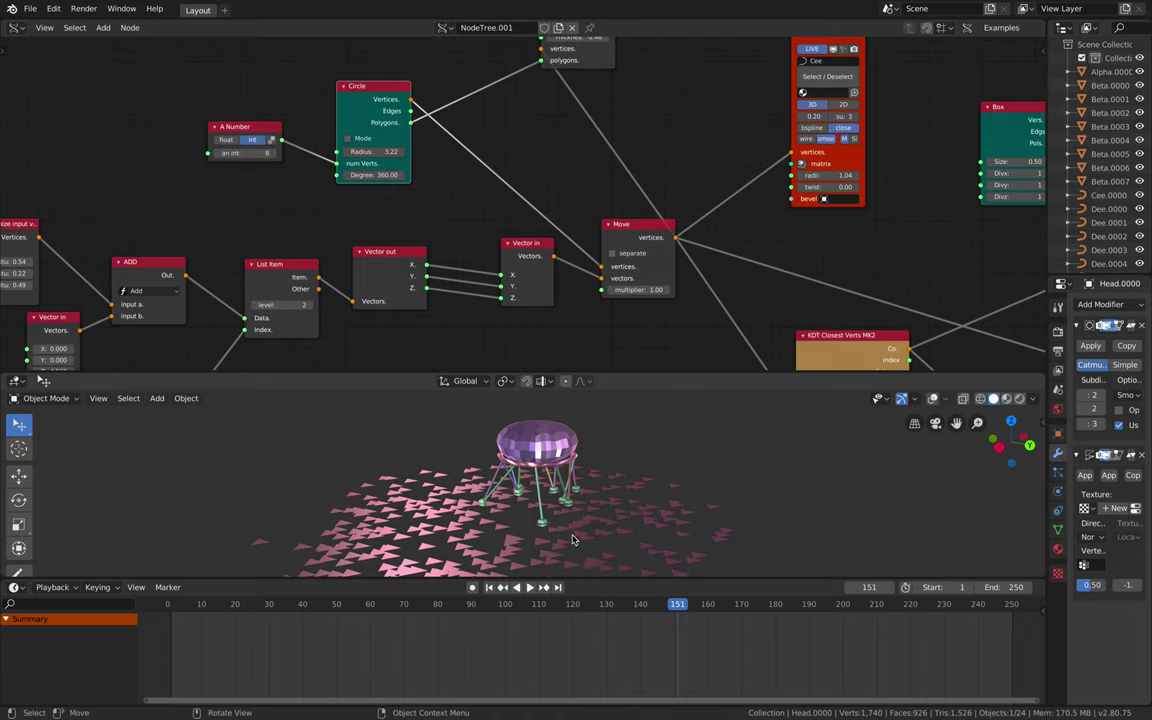
key(space)
key(space)
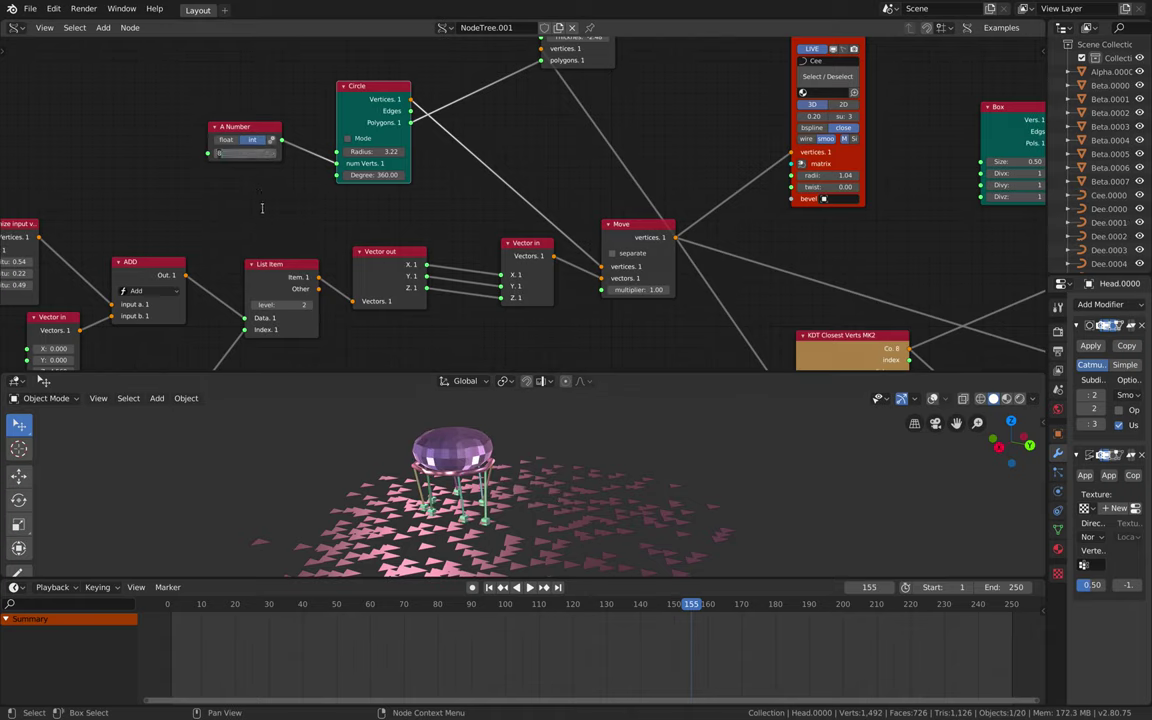
key(Return)
key(space)
key(space)
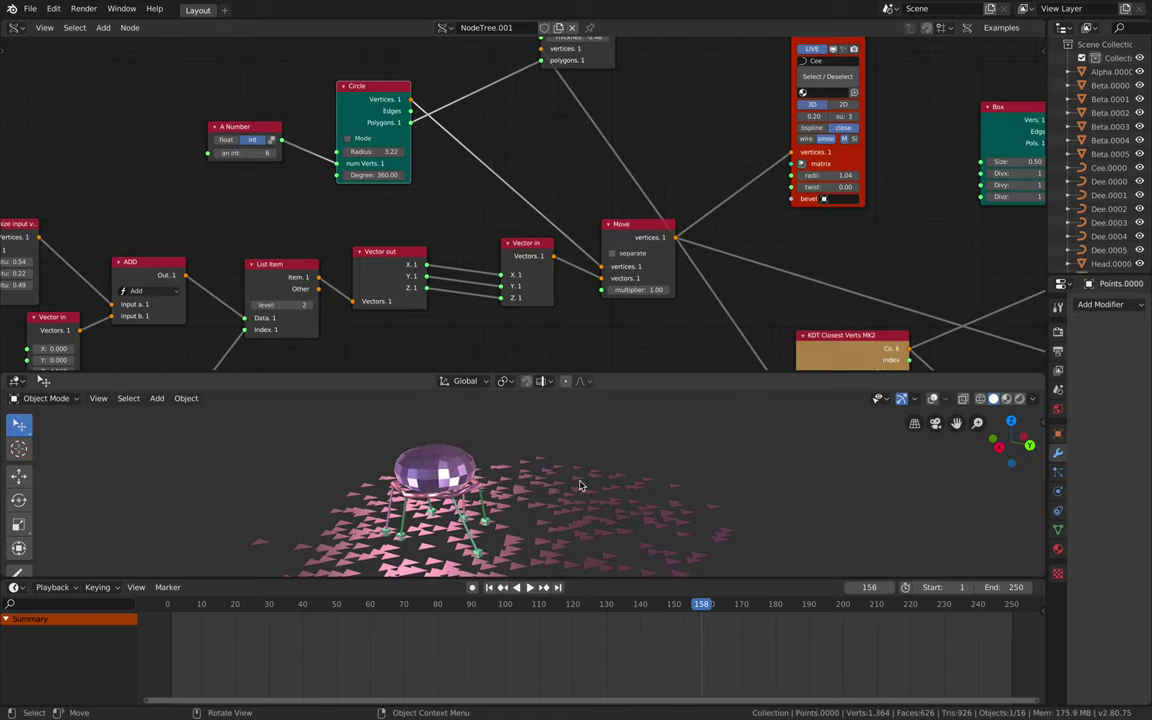
Advance frame by frame to frame 164, examine the feet on the ground points from several angles, and resume playback
middle_drag(581, 485, 541, 492)
key(Right)
key(Right)
key(Right)
key(Right)
key(Right)
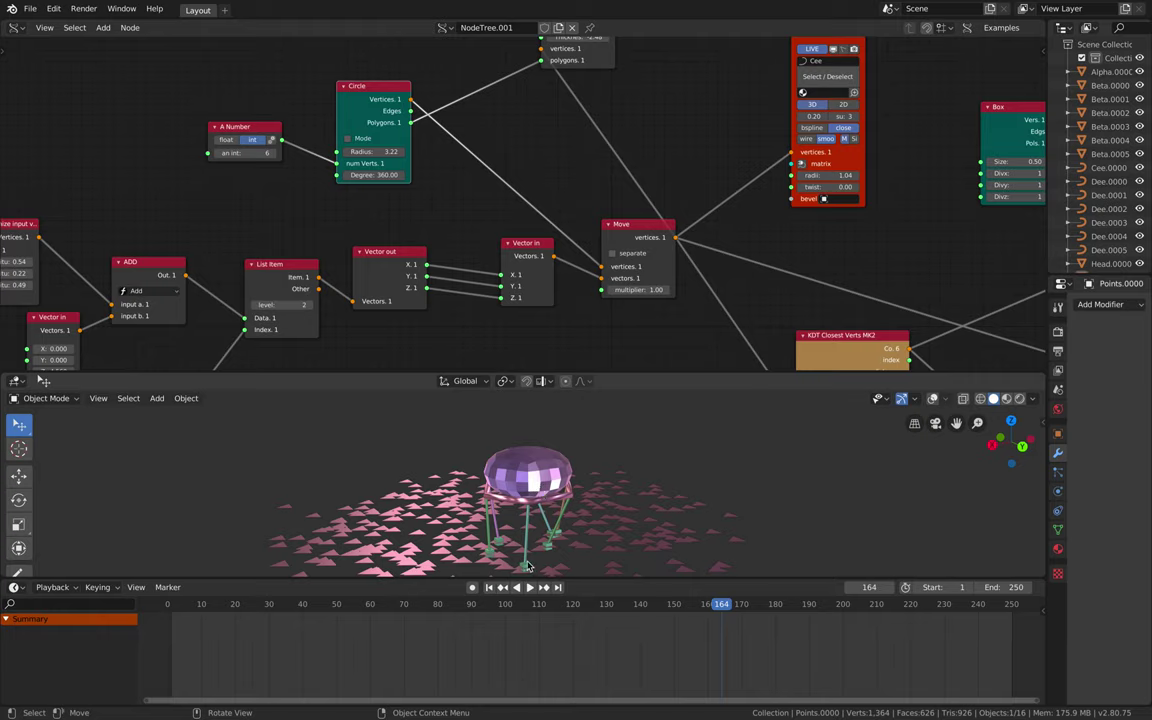
middle_drag(528, 567, 513, 497)
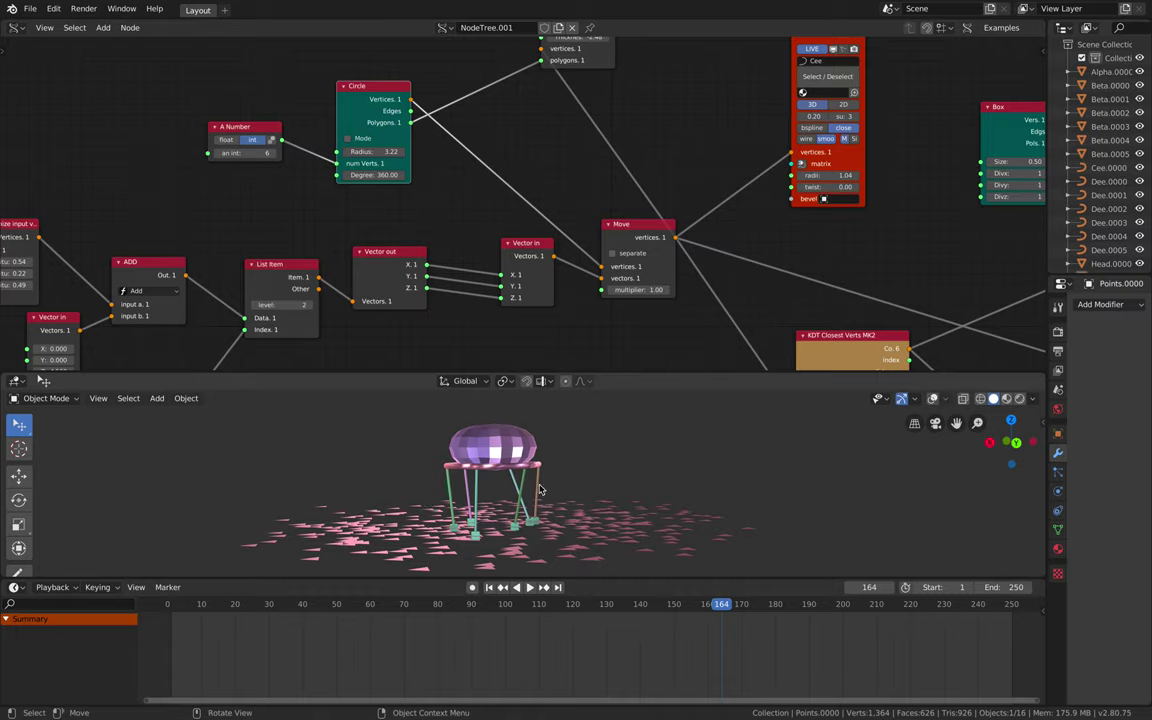
middle_drag(540, 490, 459, 460)
key(space)
Spread out the Circle, A Number, Solidify and Head viewer nodes in the body branch
middle_drag(510, 66, 403, 204)
drag(281, 217, 268, 185)
middle_drag(343, 182, 476, 182)
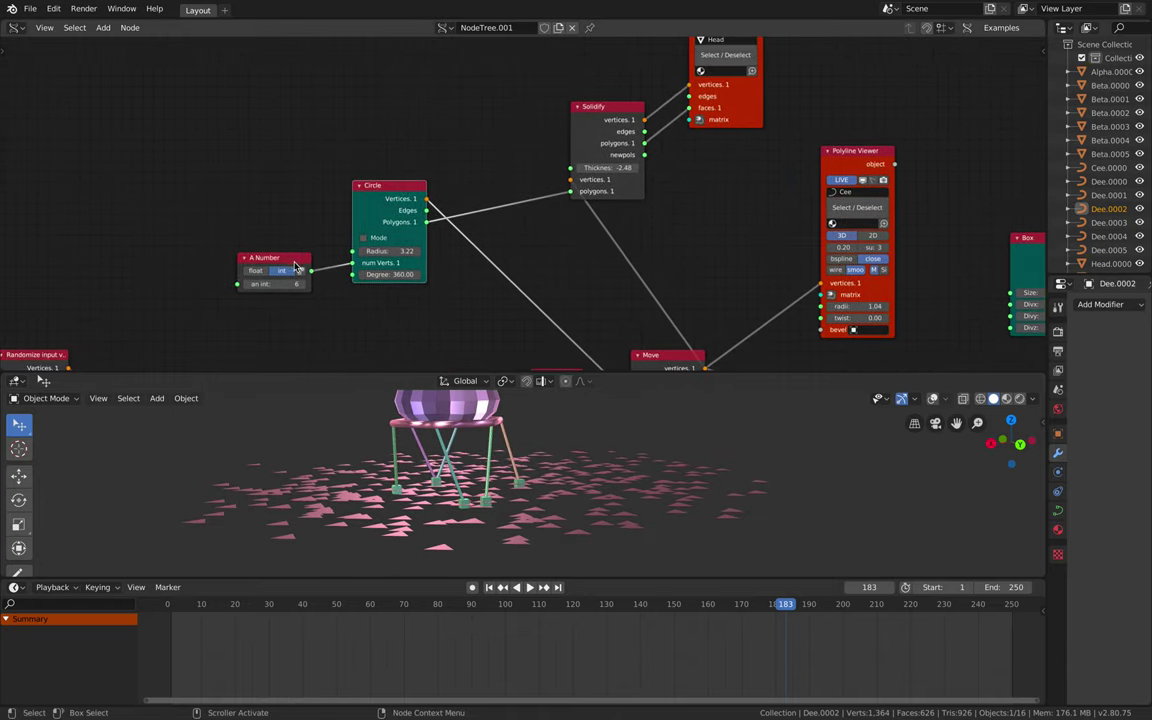
drag(295, 259, 245, 248)
middle_drag(455, 223, 356, 290)
drag(501, 187, 501, 139)
drag(615, 155, 668, 143)
Try a positive thickness of 2.50 on the Solidify node and set it to -3.26 to enlarge the creature's head
mouse_move(527, 187)
mouse_down()
mouse_move(640, 187)
mouse_move(528, 187)
mouse_up()
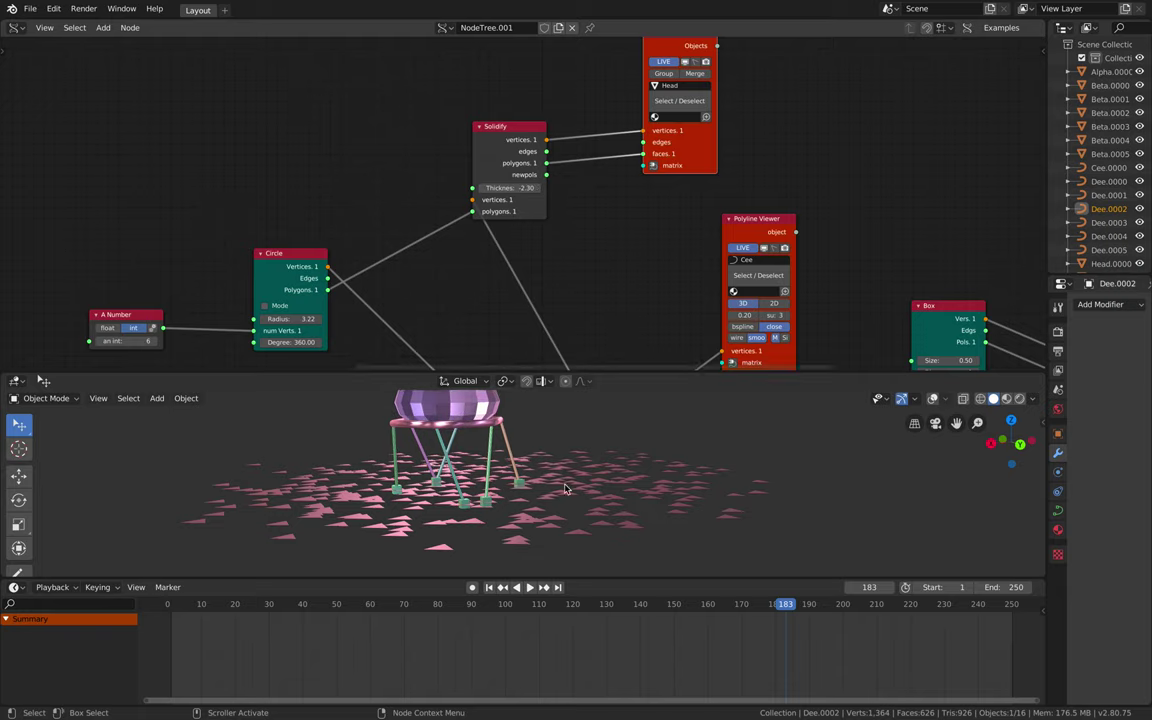
middle_drag(564, 502, 557, 508)
scroll(557, 509, down, 2)
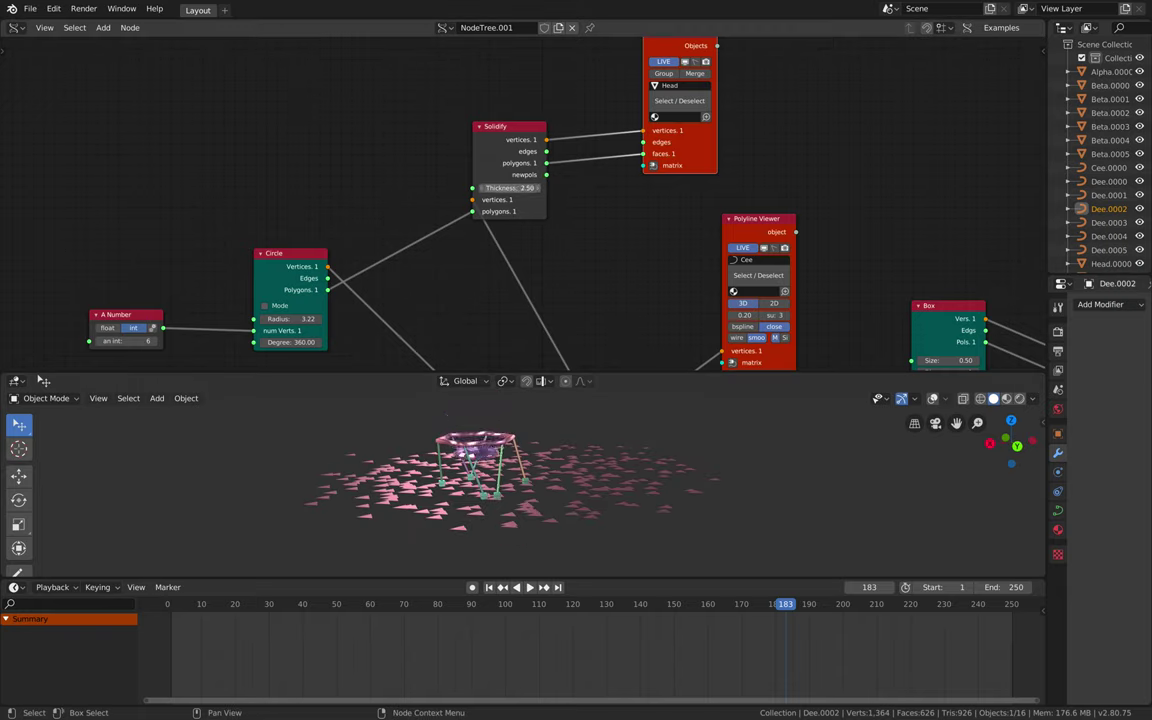
drag(565, 187, 503, 187)
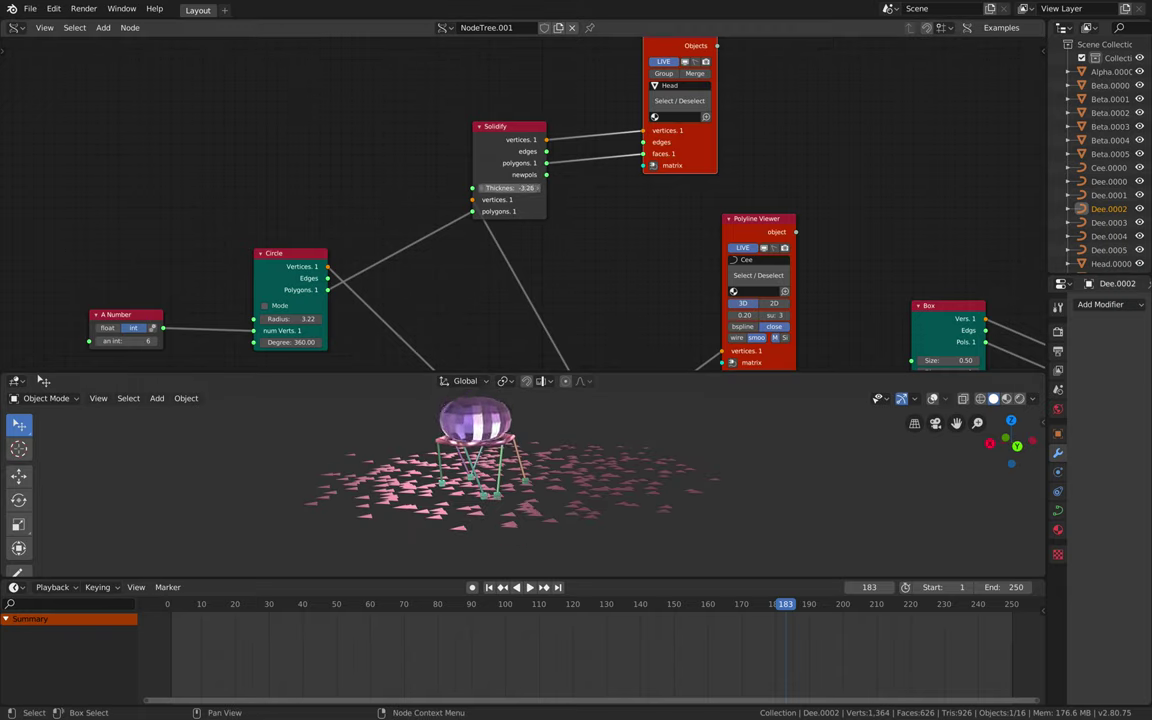
Rearrange the Solidify, Head viewer, Circle and Move nodes of the body branch
drag(522, 130, 504, 96)
drag(707, 143, 656, 110)
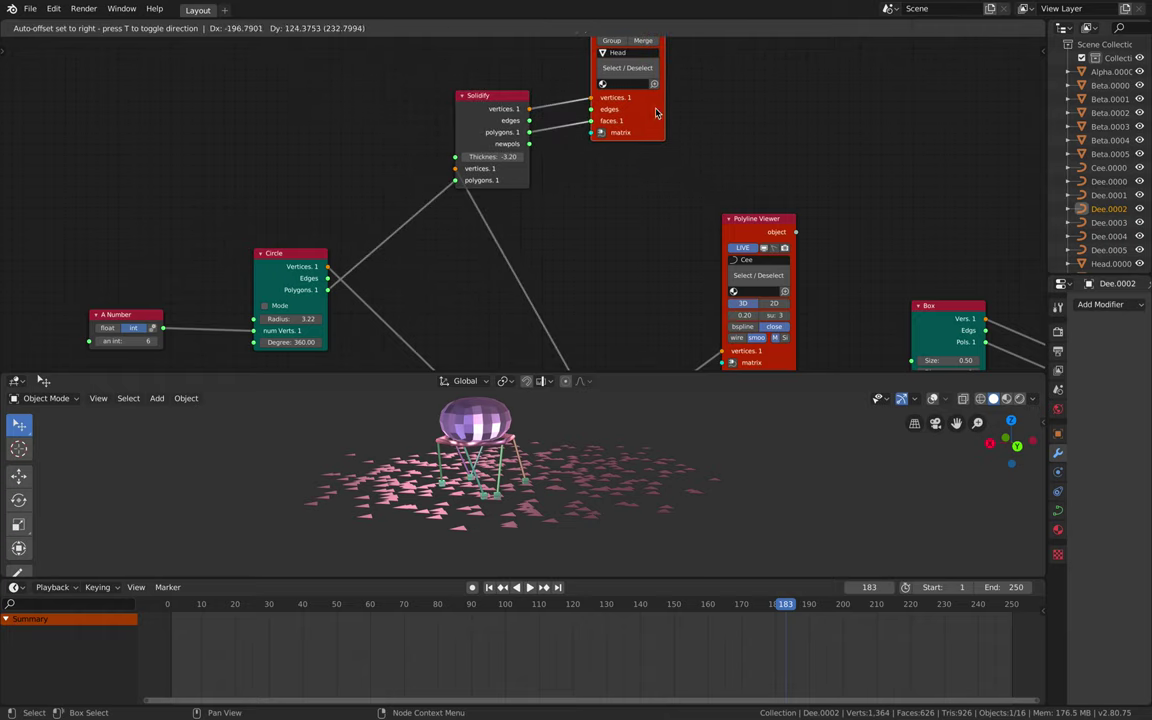
middle_drag(480, 278, 470, 207)
drag(288, 177, 269, 160)
middle_drag(439, 213, 404, 93)
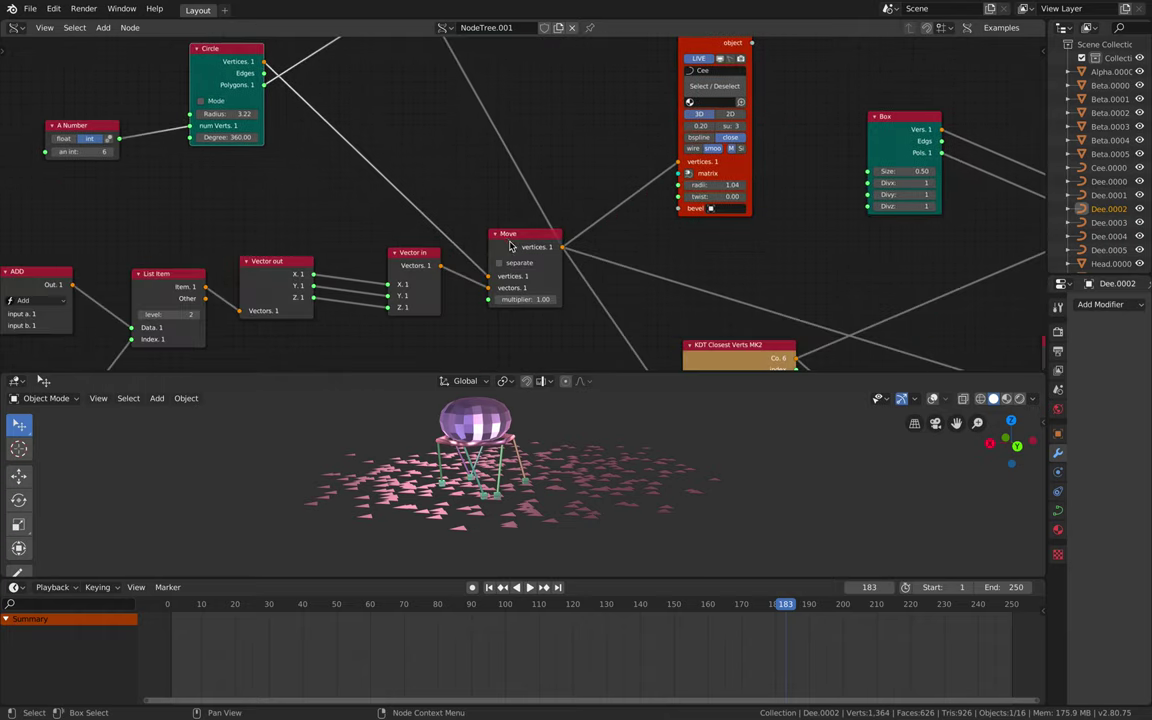
drag(512, 244, 503, 176)
Place the path branch's Vector in node closer to its Move node and raise the Move node slightly
middle_drag(513, 207, 519, 194)
middle_drag(445, 197, 851, 153)
scroll(800, 197, down, 4)
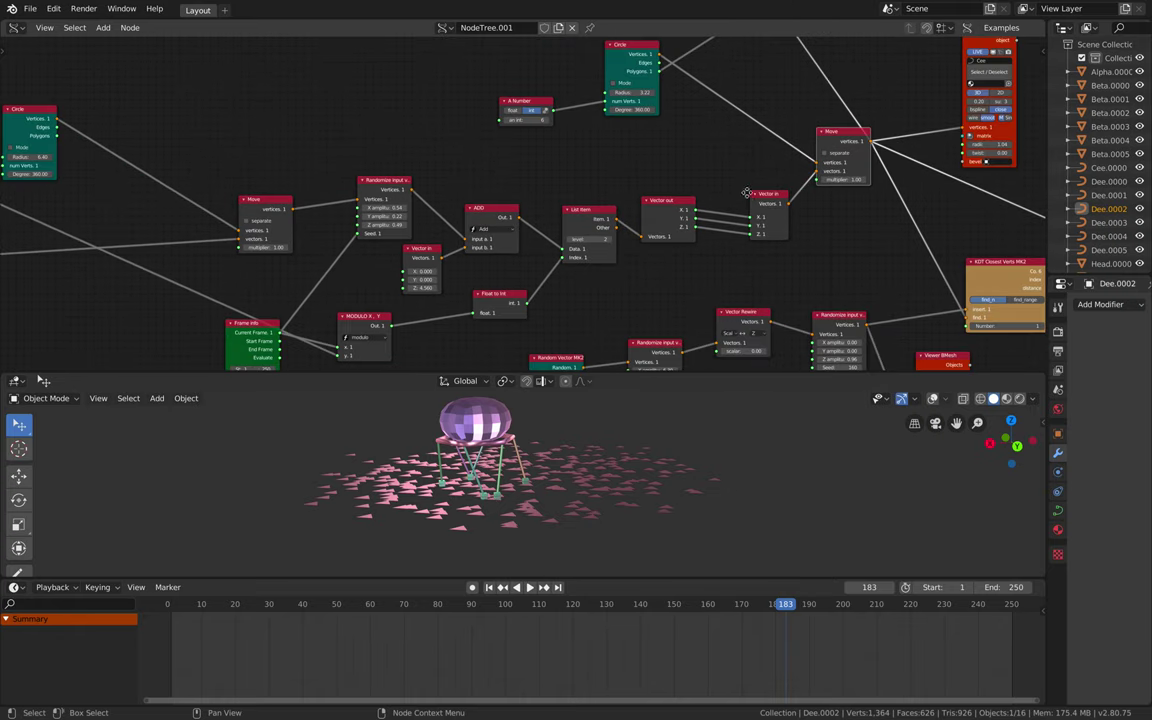
middle_drag(748, 193, 885, 182)
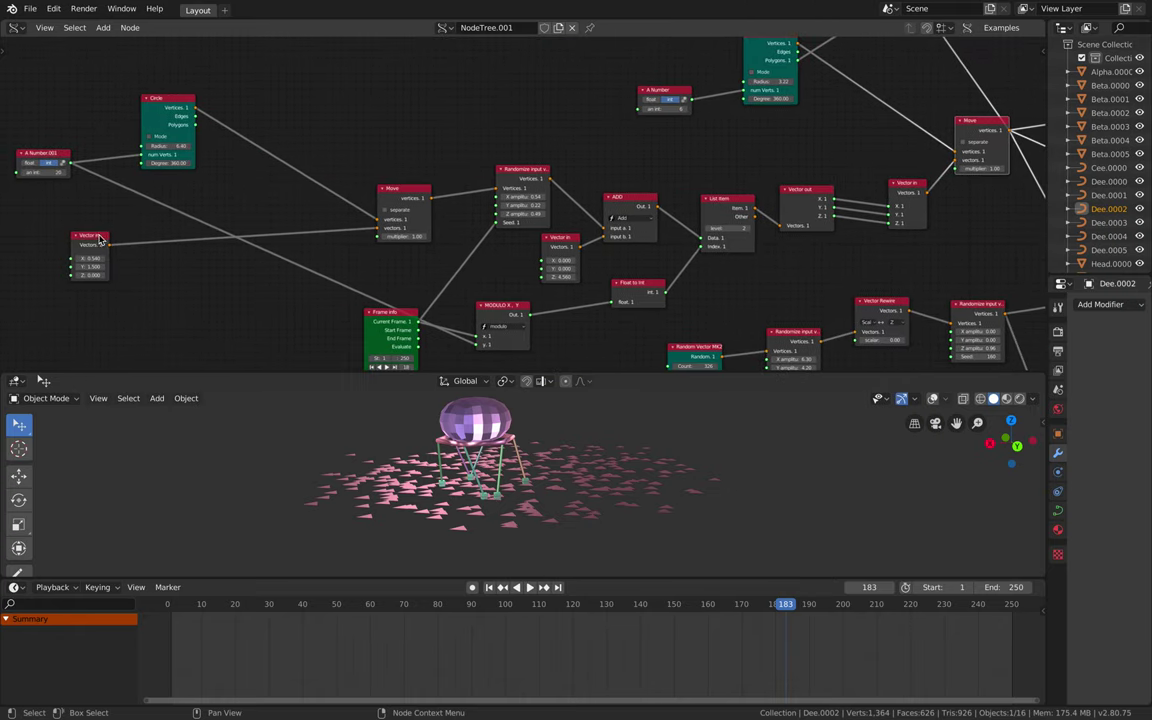
drag(100, 240, 287, 194)
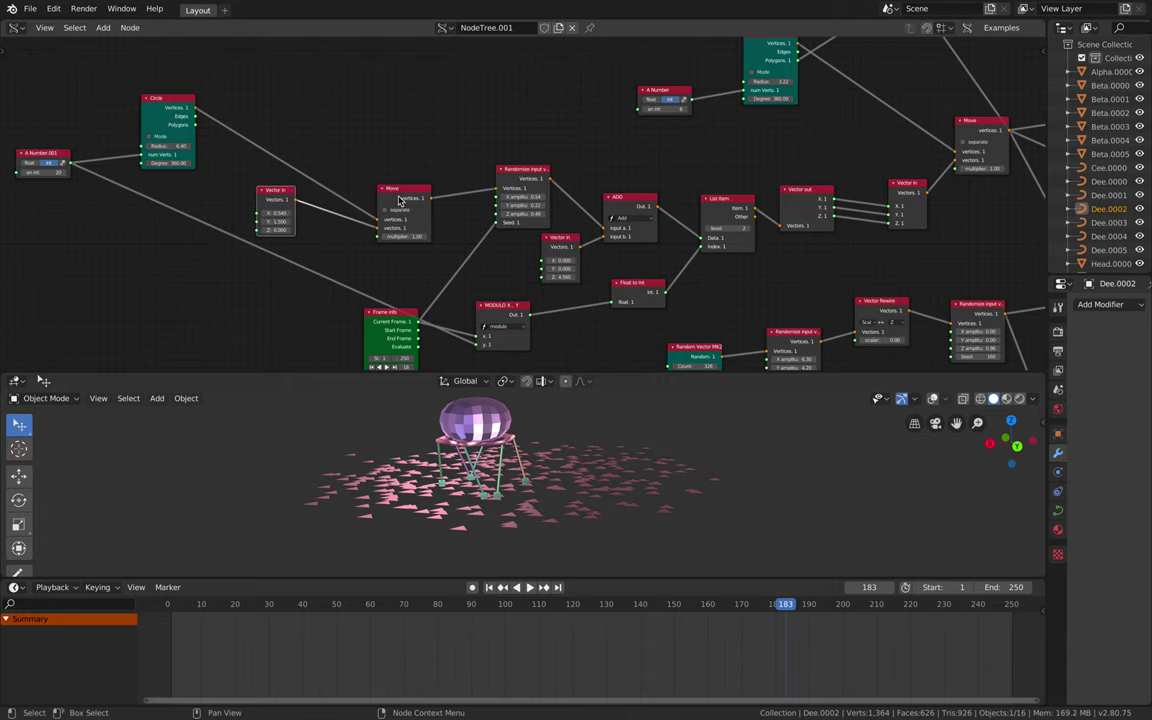
drag(400, 201, 393, 154)
Play the walking animation, extend the end frame to 500, and play on to frame 71
scroll(510, 350, up, 1)
scroll(524, 417, up, 1)
middle_drag(508, 421, 527, 424)
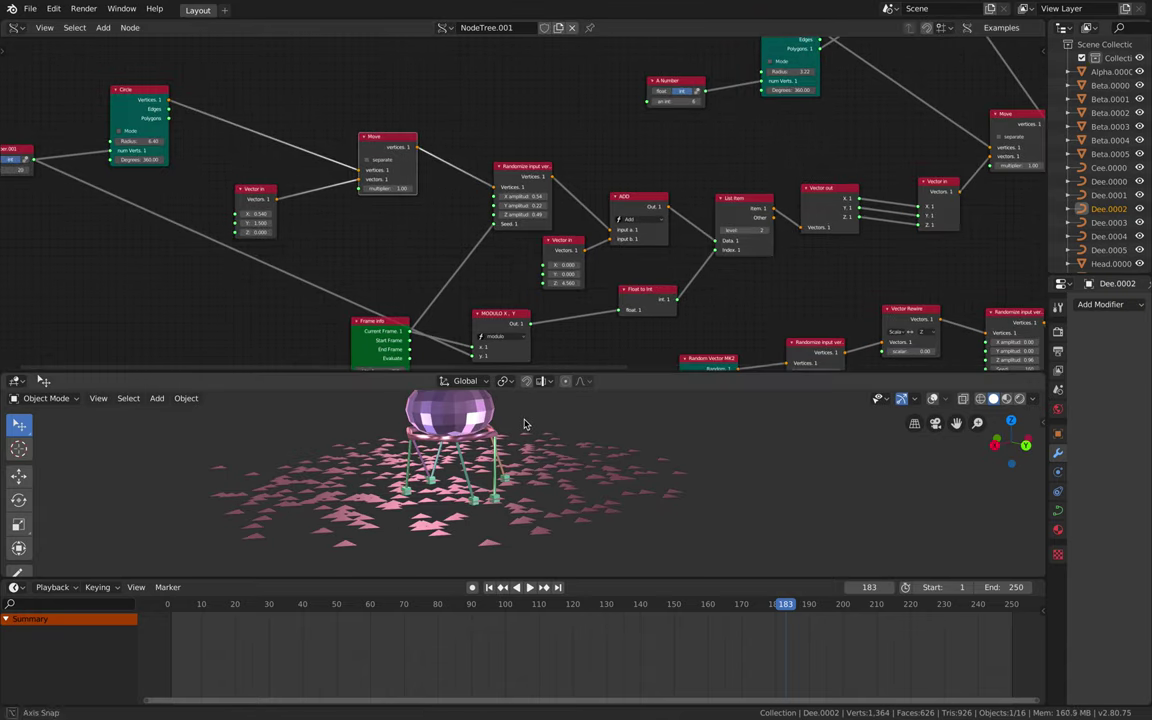
middle_drag(630, 210, 551, 218)
scroll(529, 424, down, 1)
shift+middle_drag(529, 424, 506, 453)
key(space)
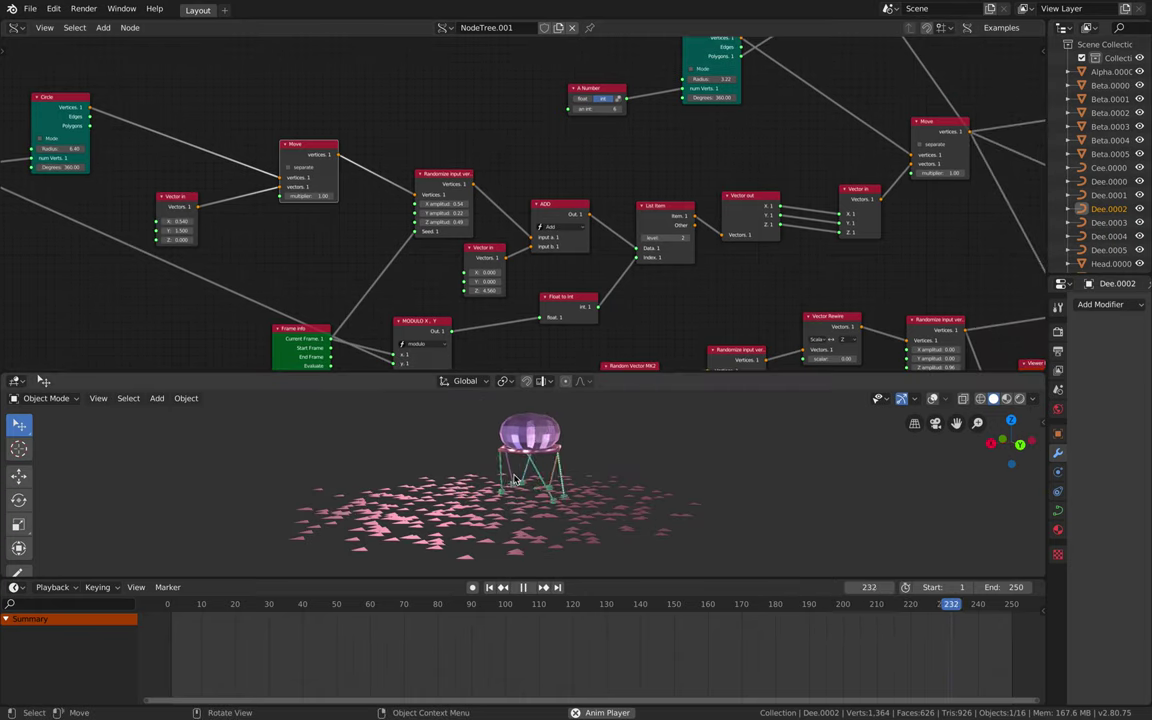
key(space)
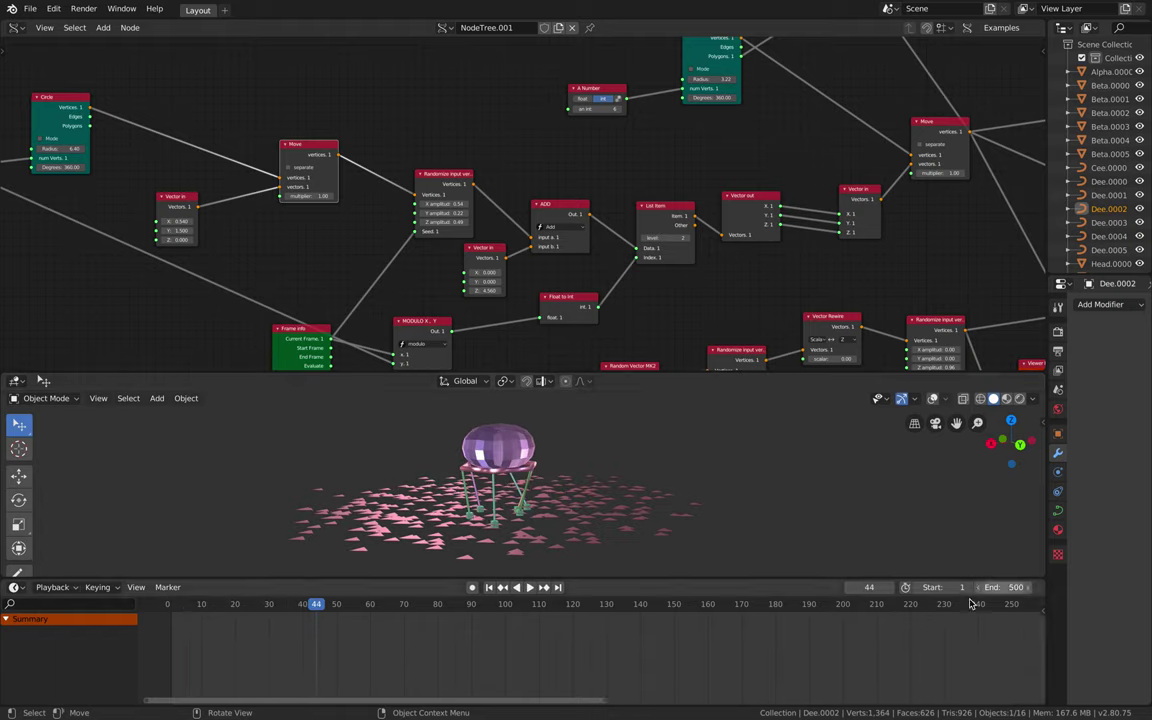
key(space)
key(space)
key(shift+d)
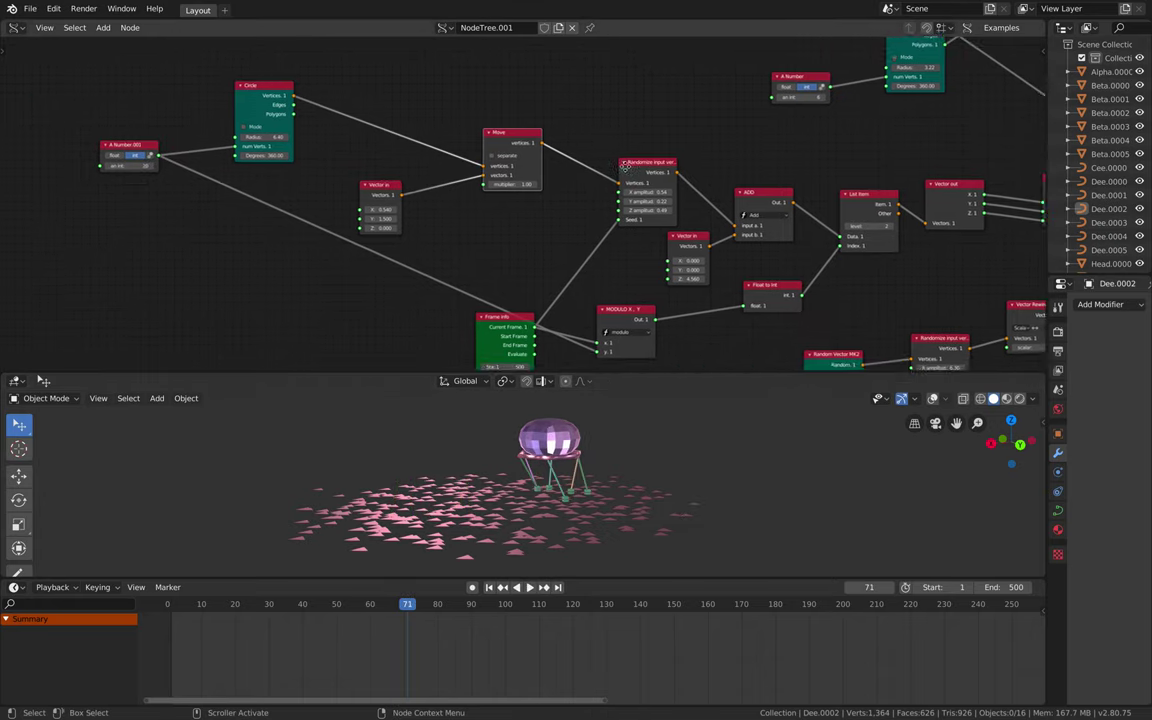
Spread out the A Number.001, Circle, Move and Vector in nodes, and set the vector to X 5.640 and Y 1.440
drag(145, 177, 149, 180)
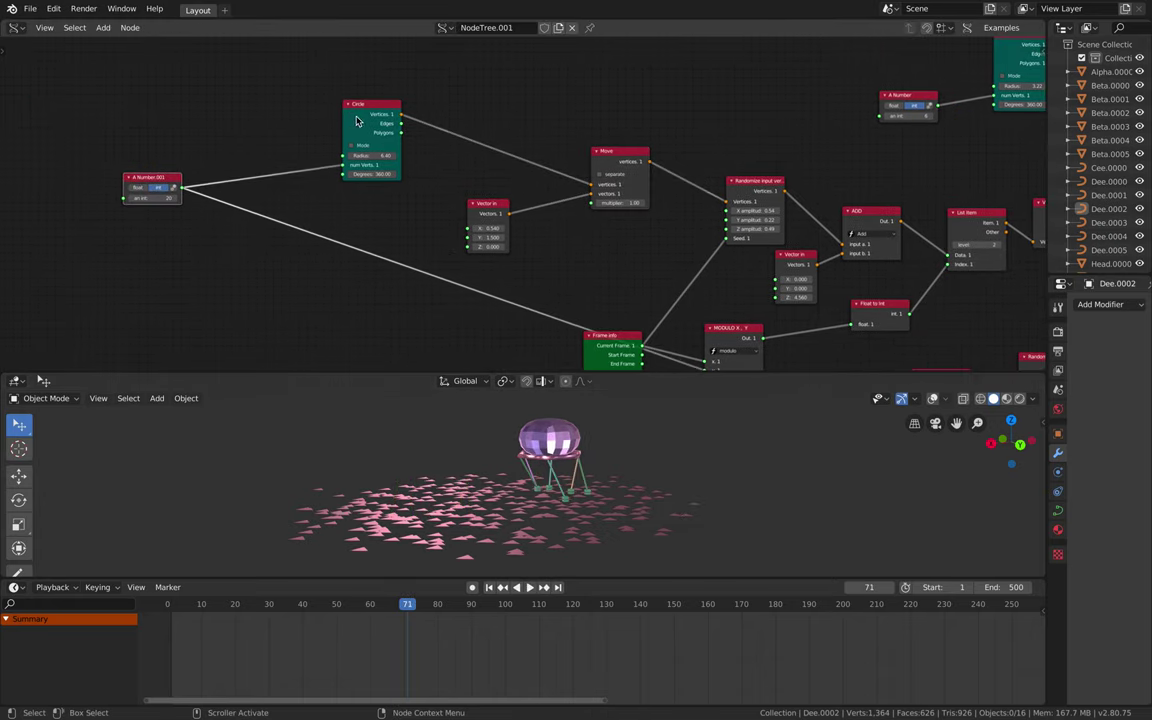
drag(365, 130, 296, 130)
scroll(289, 124, up, 1)
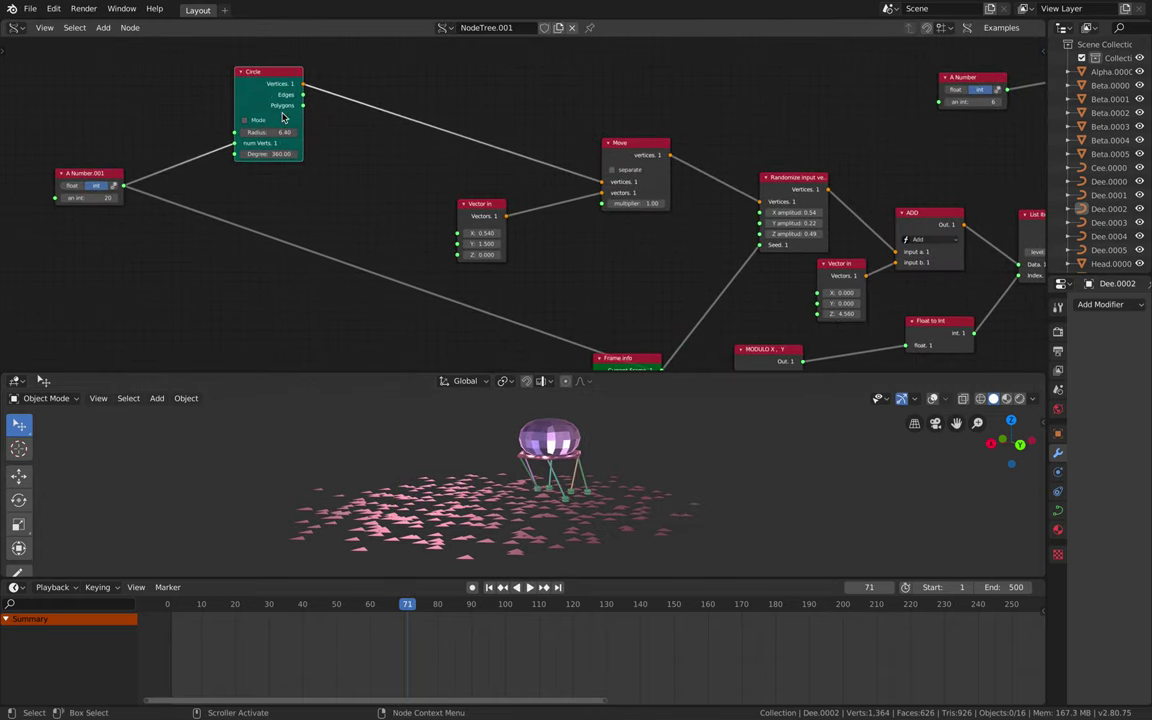
drag(277, 76, 287, 86)
drag(628, 144, 535, 96)
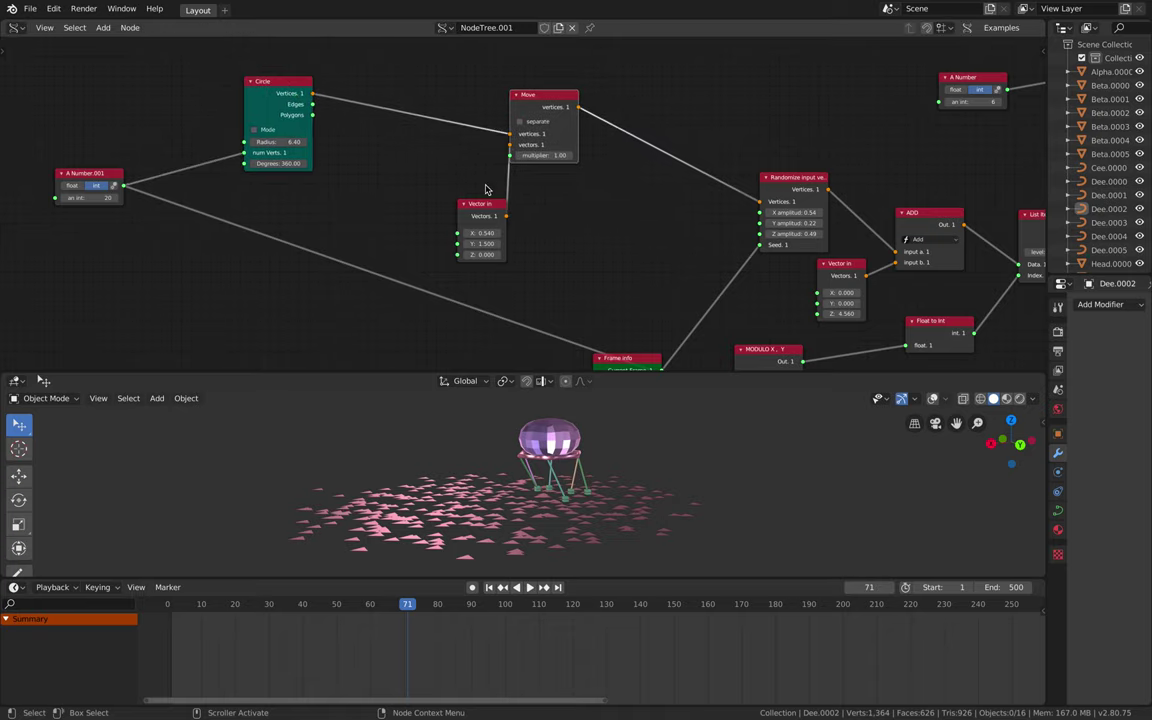
drag(472, 207, 419, 211)
middle_drag(625, 162, 544, 123)
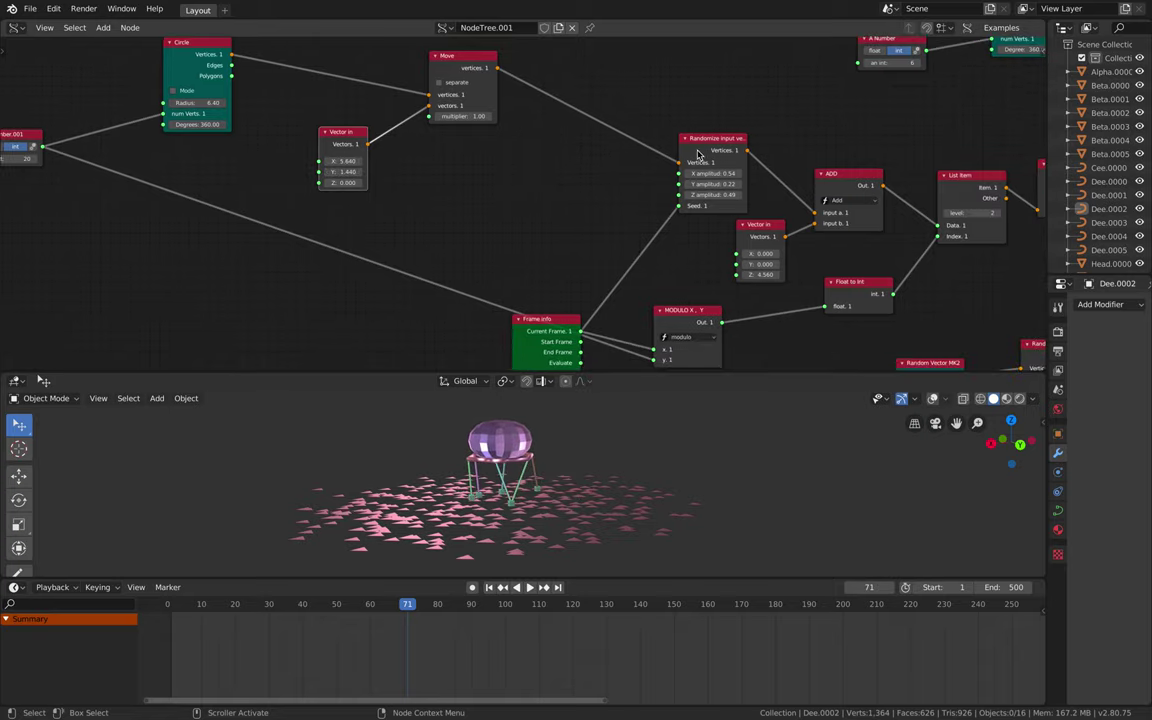
Raise the Randomize input vectors node and place the Frame info node beside it, below the Move node
drag(713, 140, 691, 121)
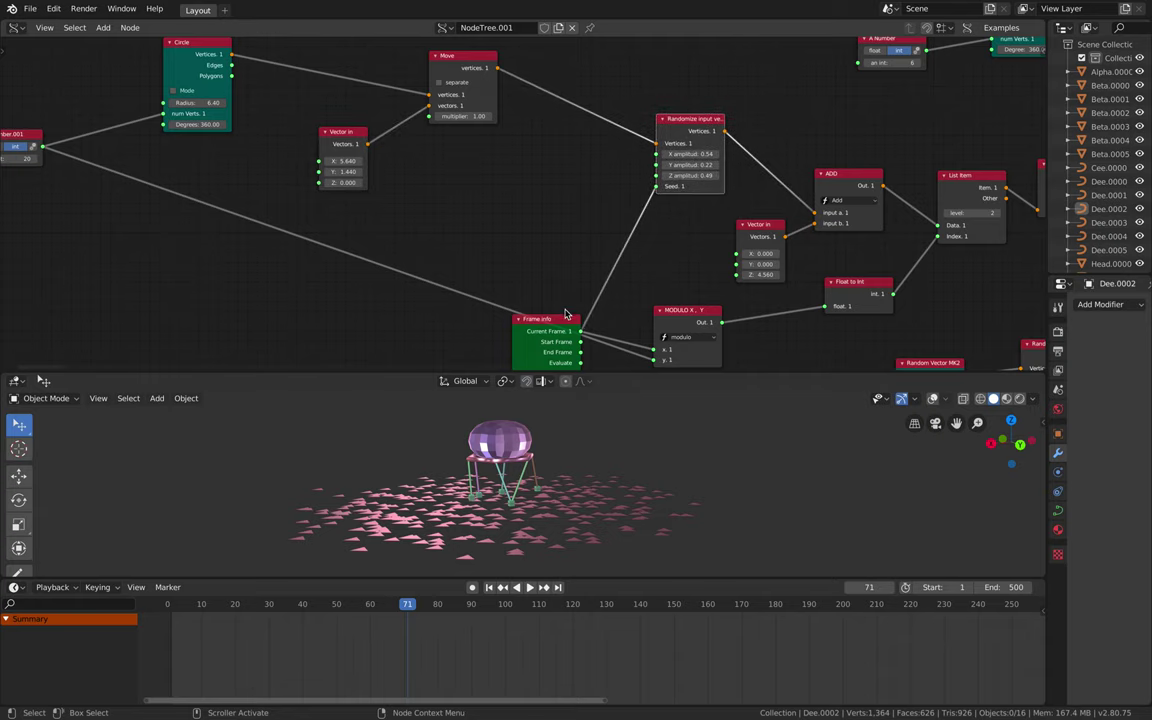
drag(565, 314, 494, 188)
middle_drag(494, 188, 344, 200)
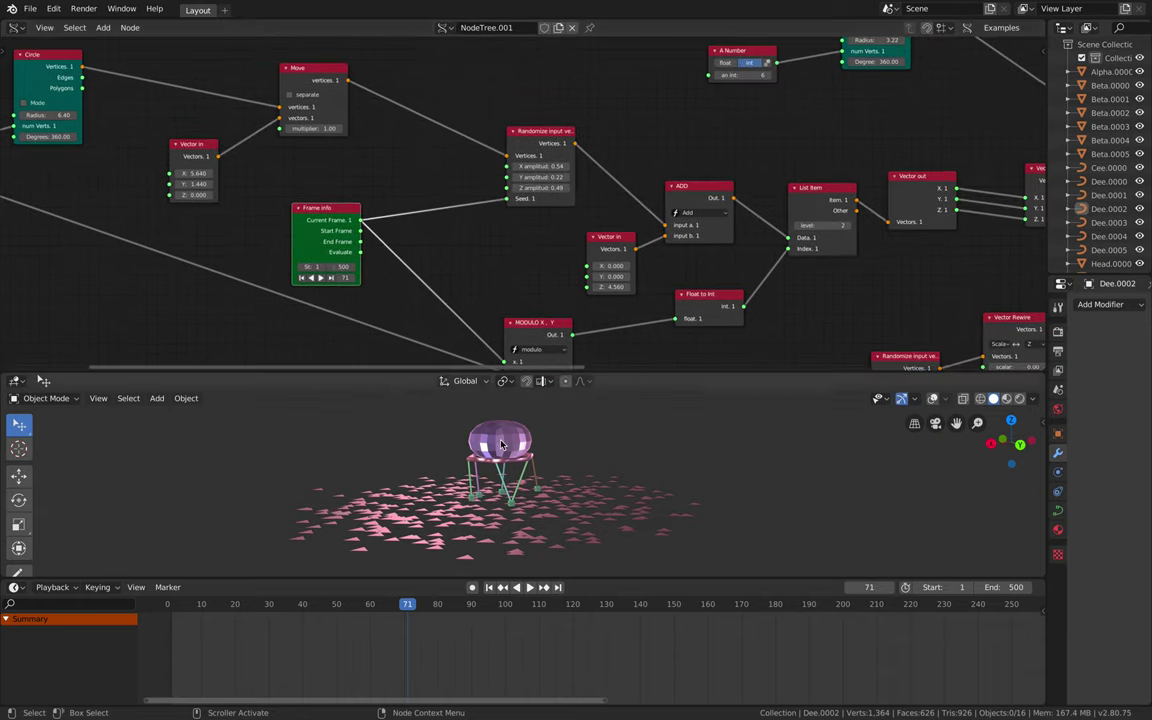
Play the animation to frame 183 to examine the creature's shifted walking path
key(space)
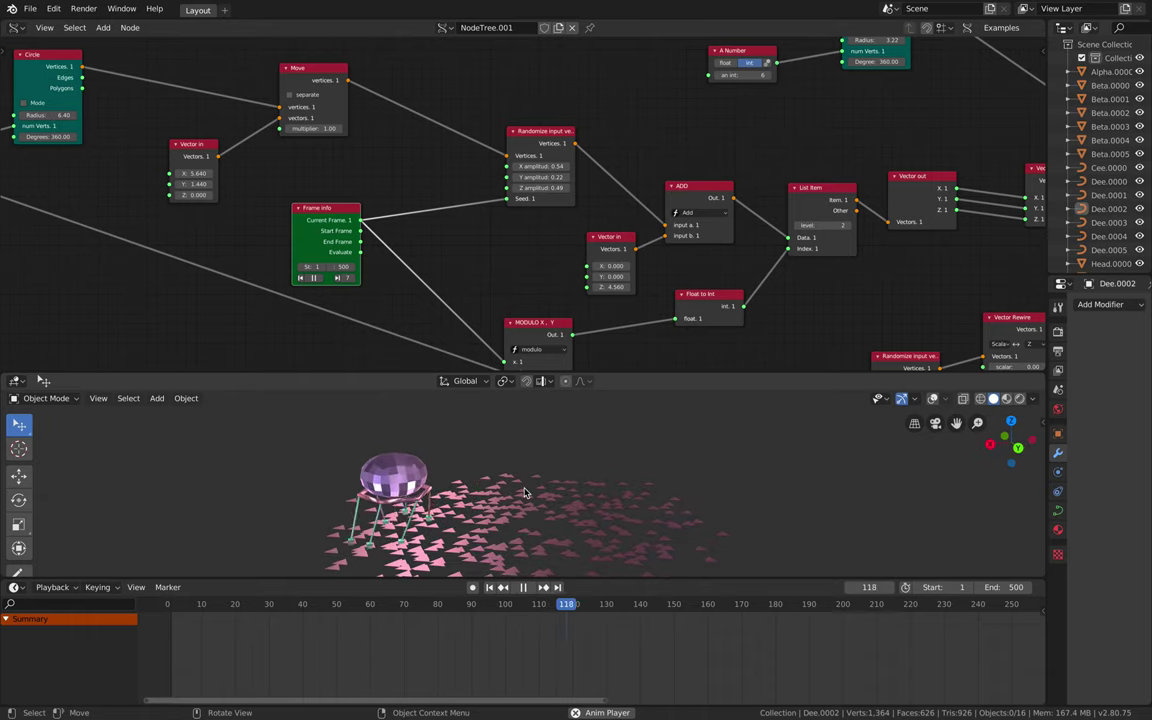
key(space)
middle_drag(558, 198, 512, 181)
key(space)
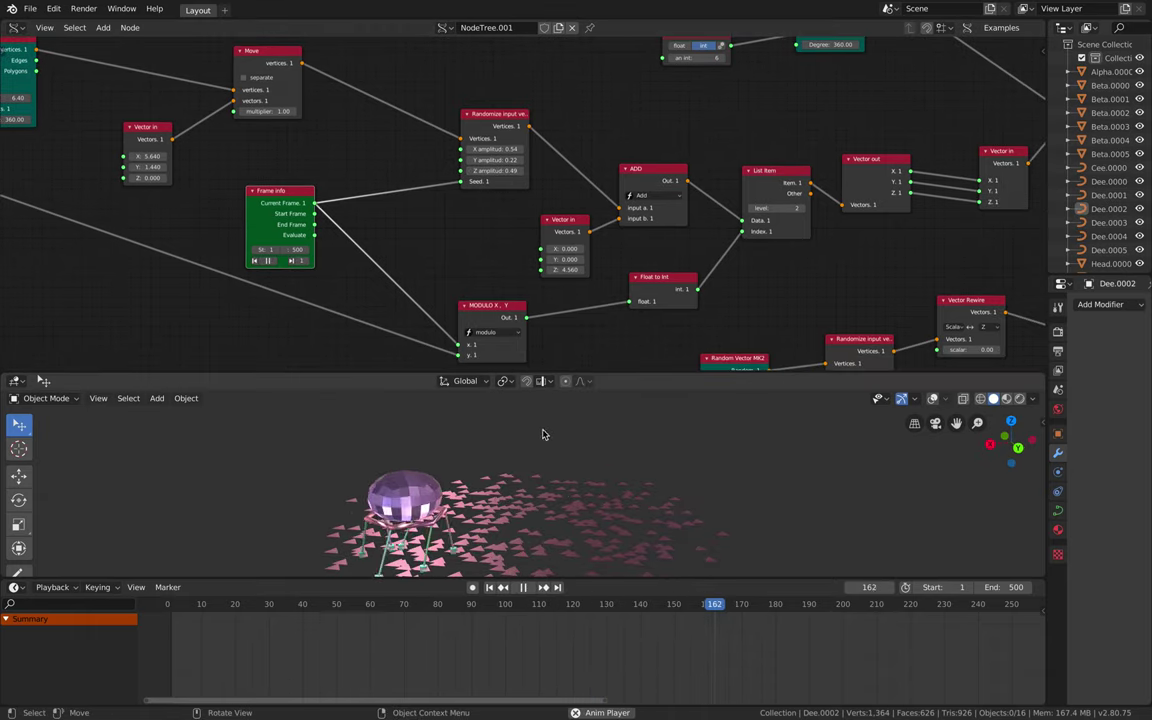
key(space)
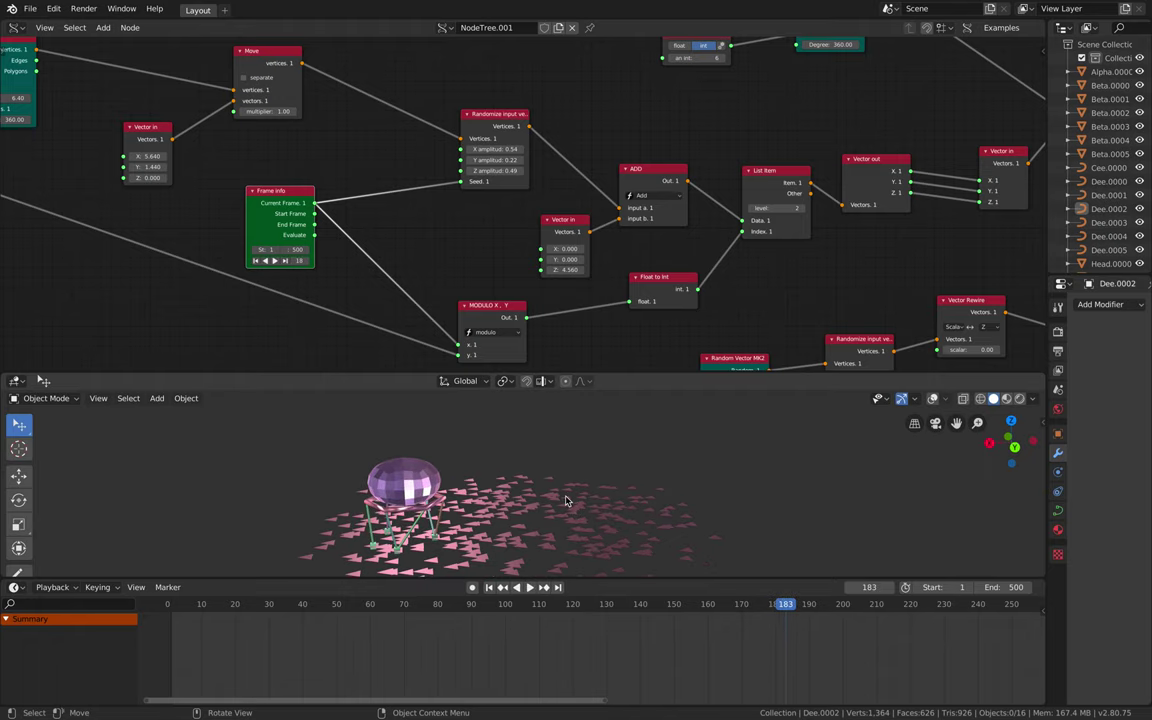
Try another Z height on the Vector in node feeding ADD, play to frame 219, and set Z to 4.920
middle_drag(555, 221, 517, 217)
drag(518, 217, 496, 212)
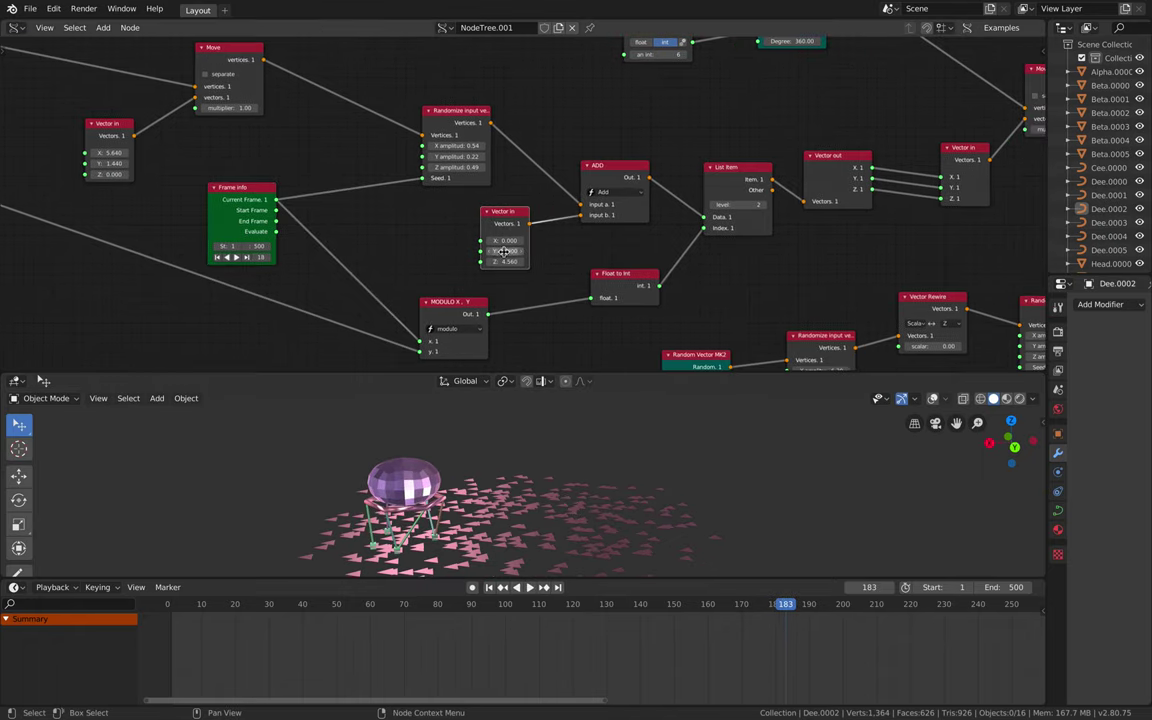
drag(511, 262, 420, 262)
key(space)
key(space)
key(space)
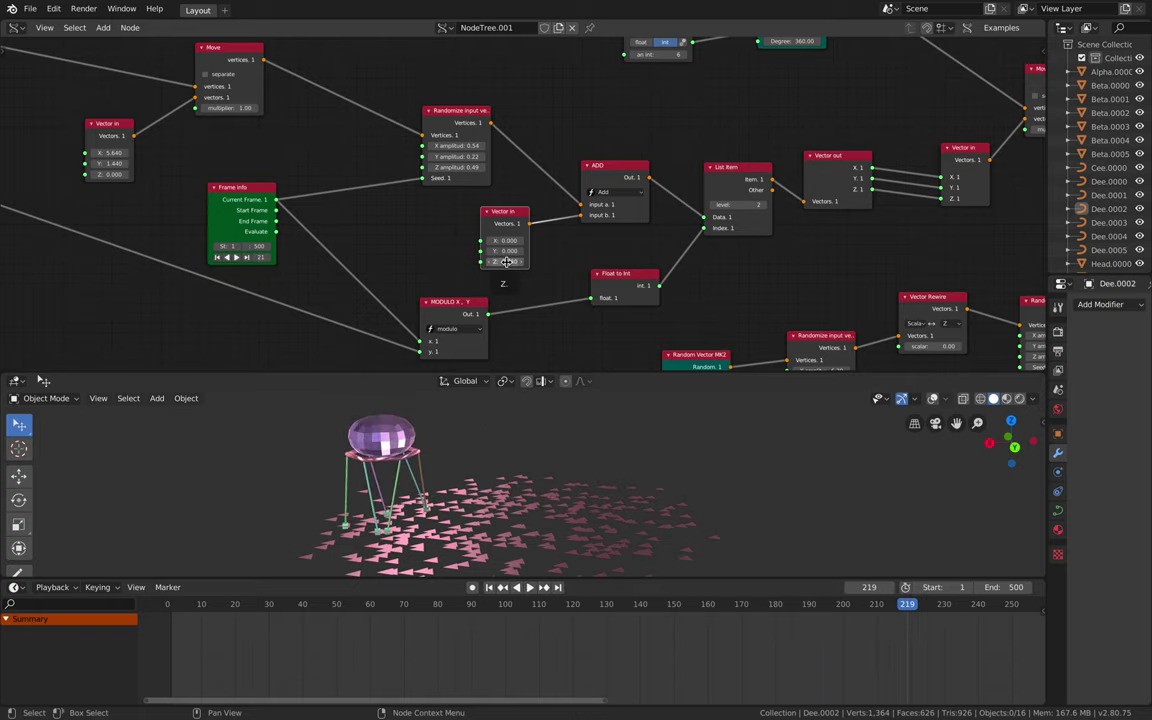
drag(506, 262, 470, 262)
Spread out the ADD, List Item and Float to Int nodes
drag(606, 168, 588, 148)
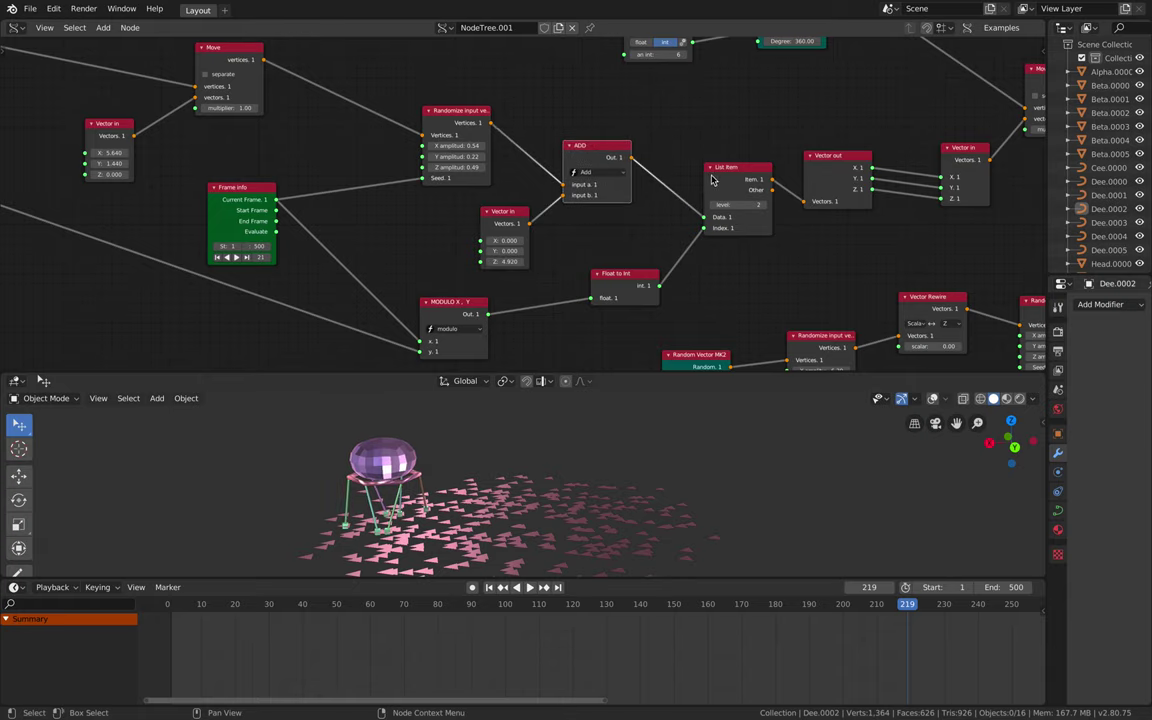
drag(712, 180, 706, 150)
drag(632, 270, 611, 259)
middle_drag(653, 228, 525, 245)
scroll(622, 175, up, 3)
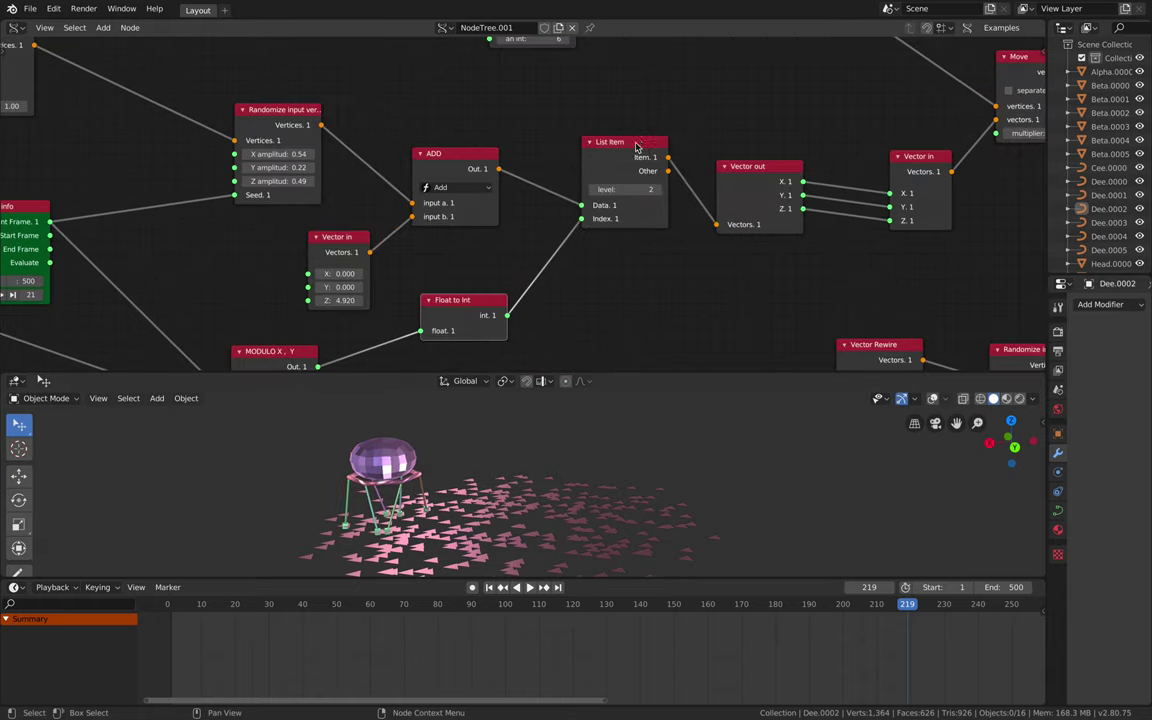
Reposition the path Circle node, set its radius to 6.52, and play the animation to frame 247
middle_drag(568, 157, 676, 194)
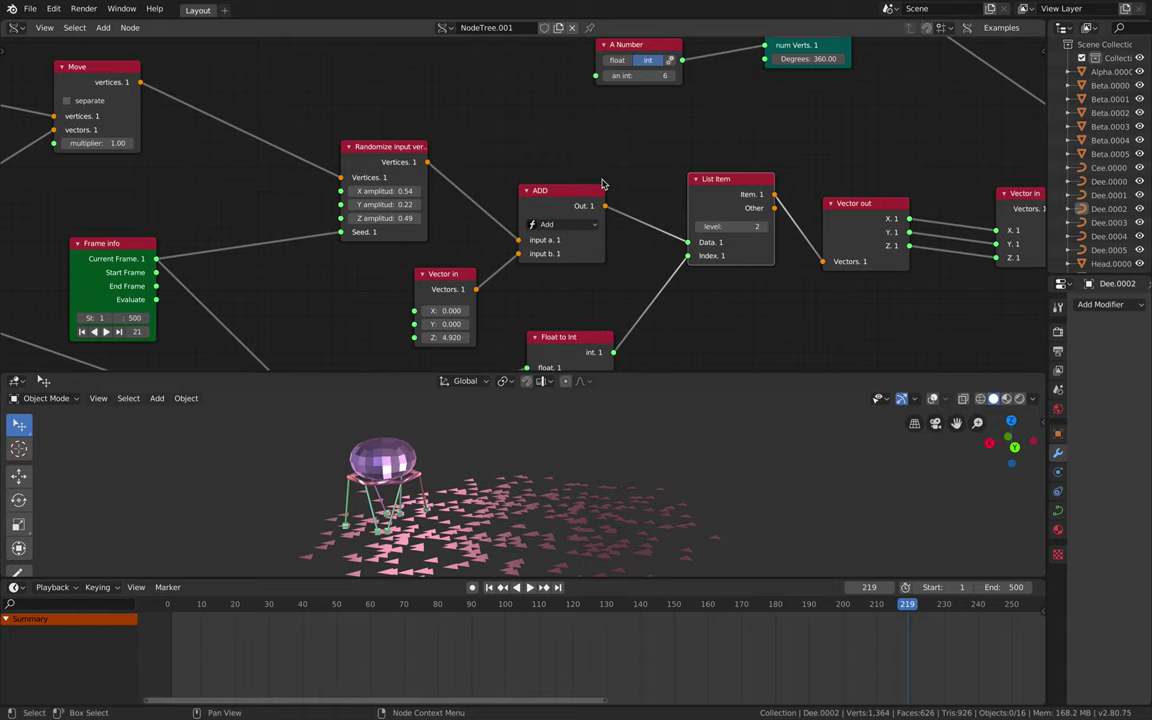
scroll(604, 182, down, 2)
middle_drag(334, 165, 641, 198)
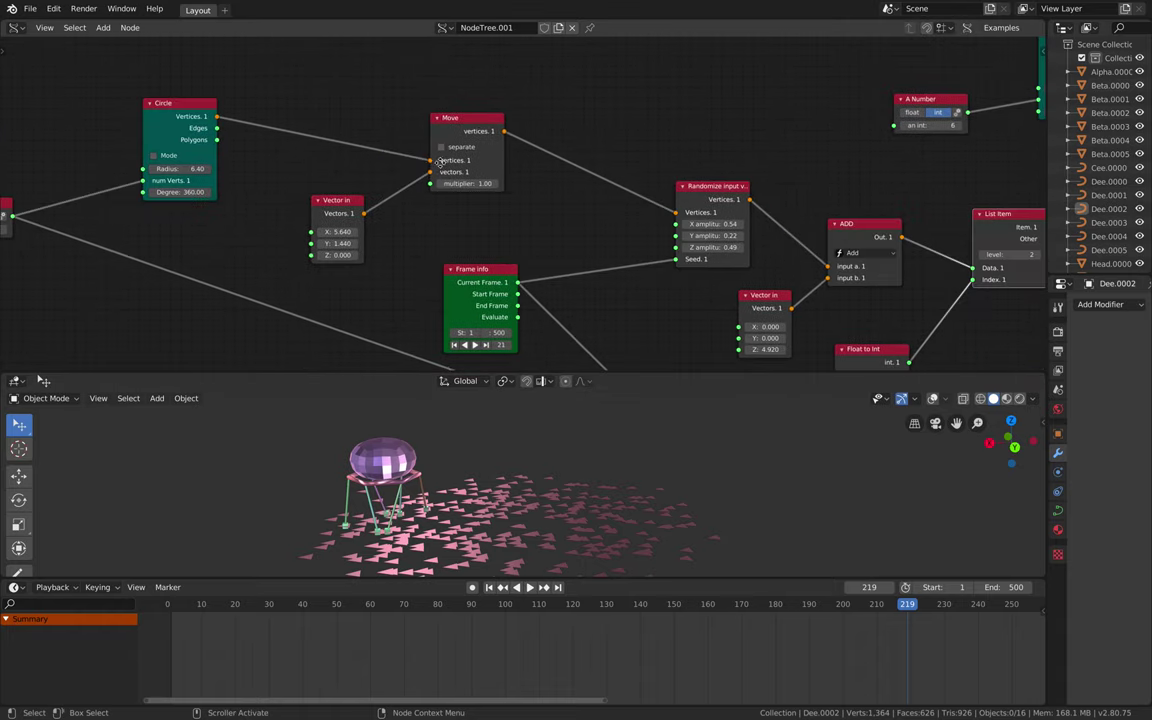
drag(188, 105, 226, 100)
middle_drag(296, 116, 444, 126)
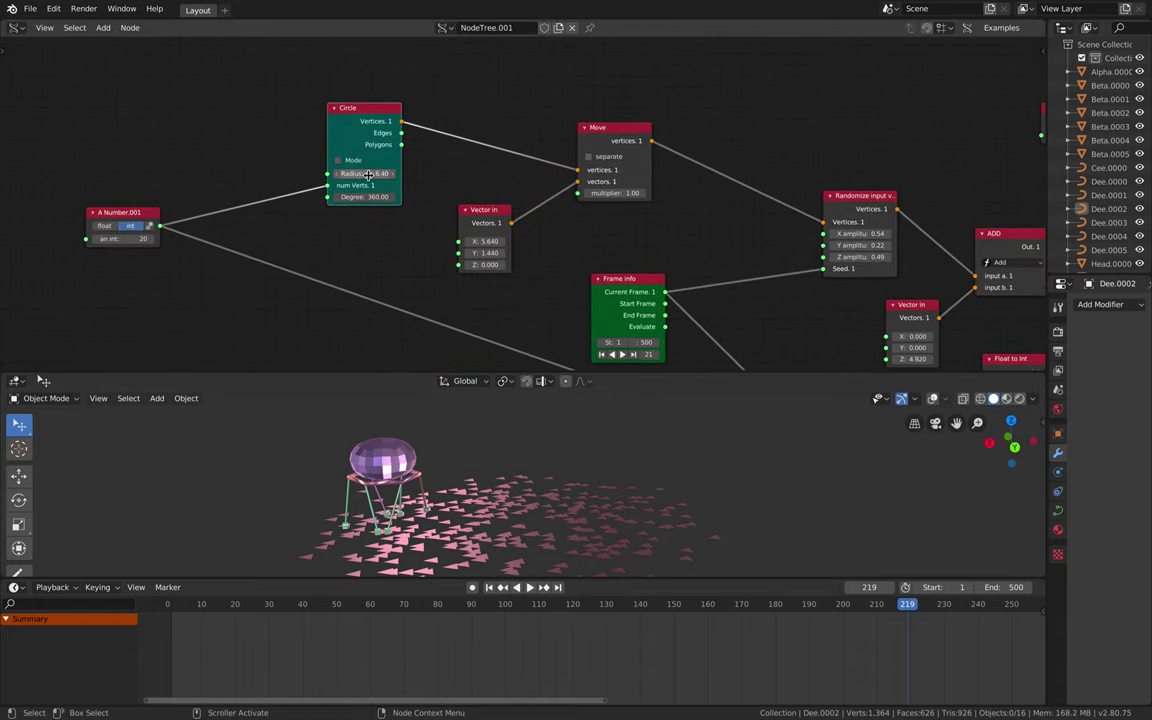
drag(370, 173, 399, 255)
key(space)
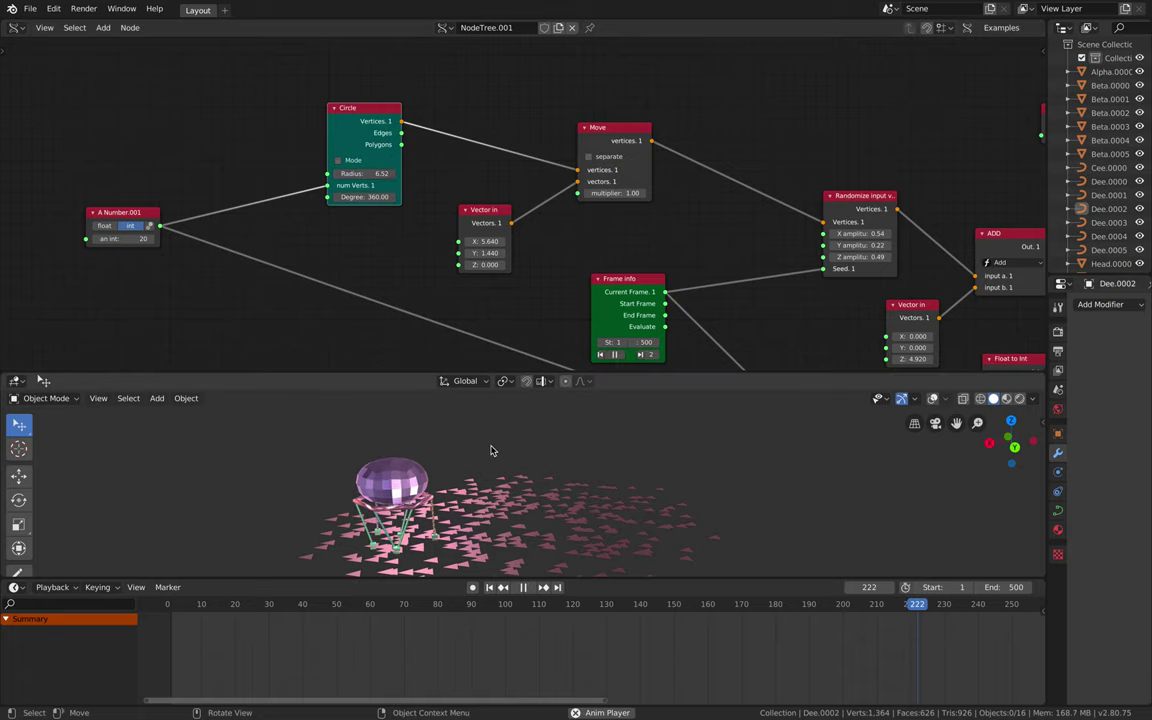
key(space)
Select the creature's head and reposition the Vector out and Vector in nodes leading to the body's Move node
middle_drag(738, 275, 495, 247)
middle_drag(491, 431, 538, 484)
click(482, 454)
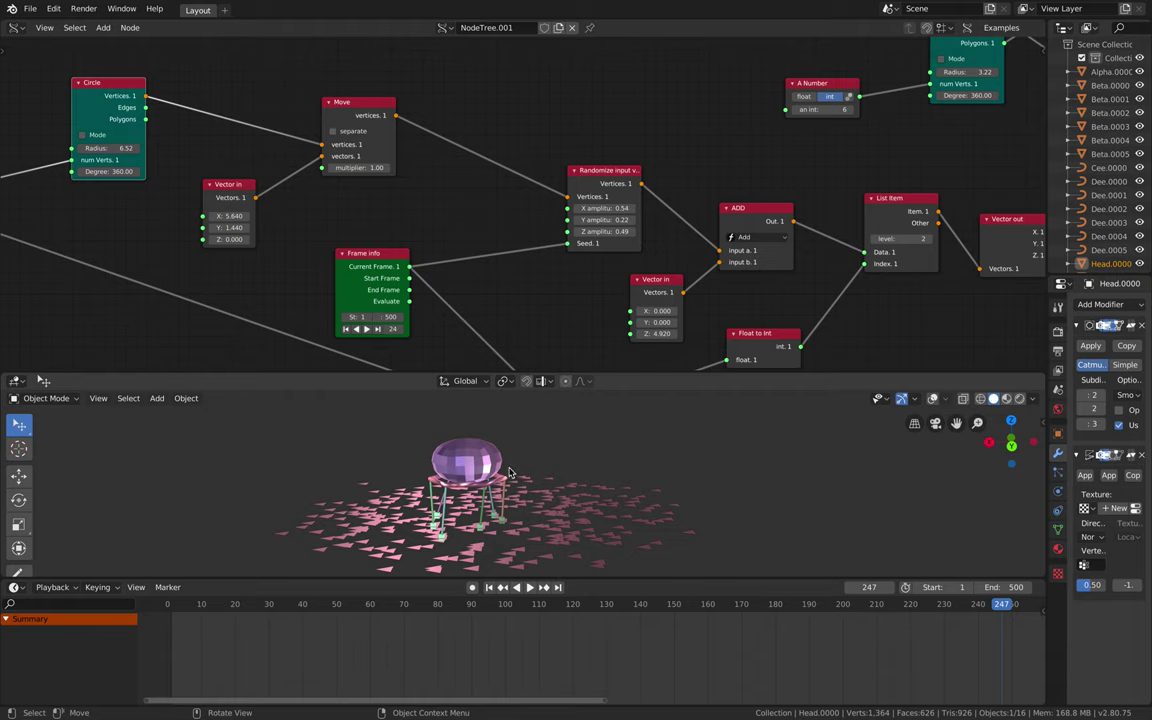
middle_drag(770, 252, 306, 254)
drag(530, 228, 547, 210)
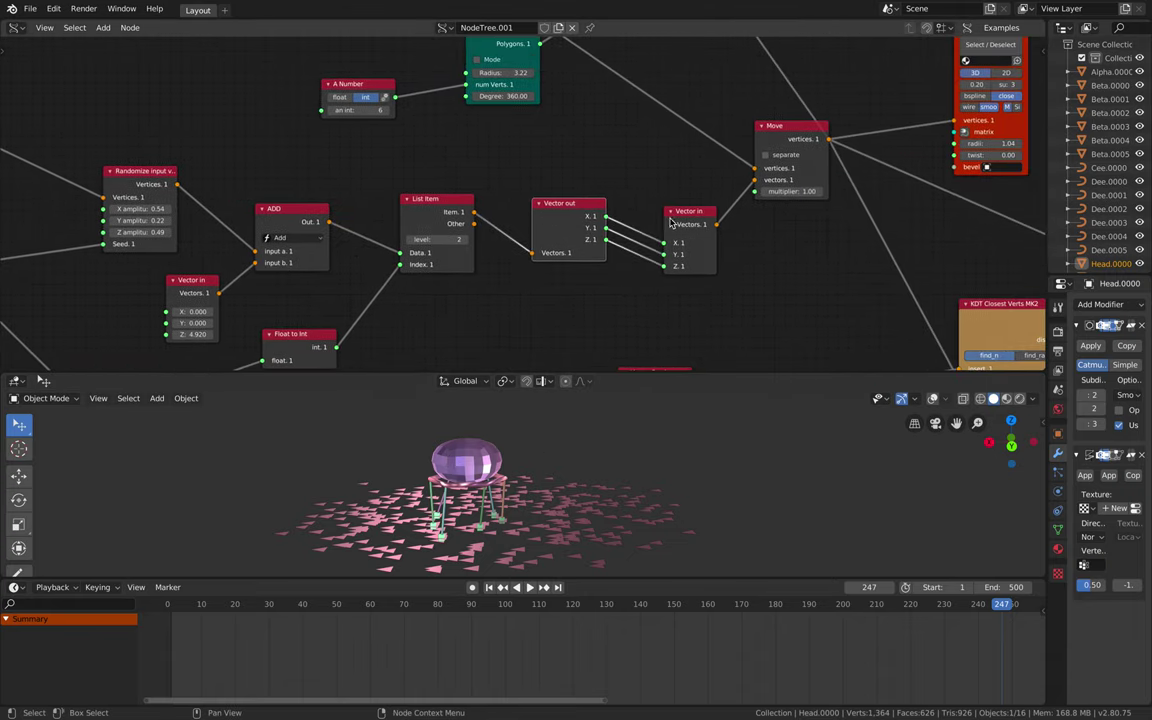
drag(672, 218, 664, 192)
Move the Cee Polyline Viewer node, and toggle its viewport visibility off and on to identify the body ring
middle_drag(653, 186, 490, 277)
middle_drag(585, 234, 349, 256)
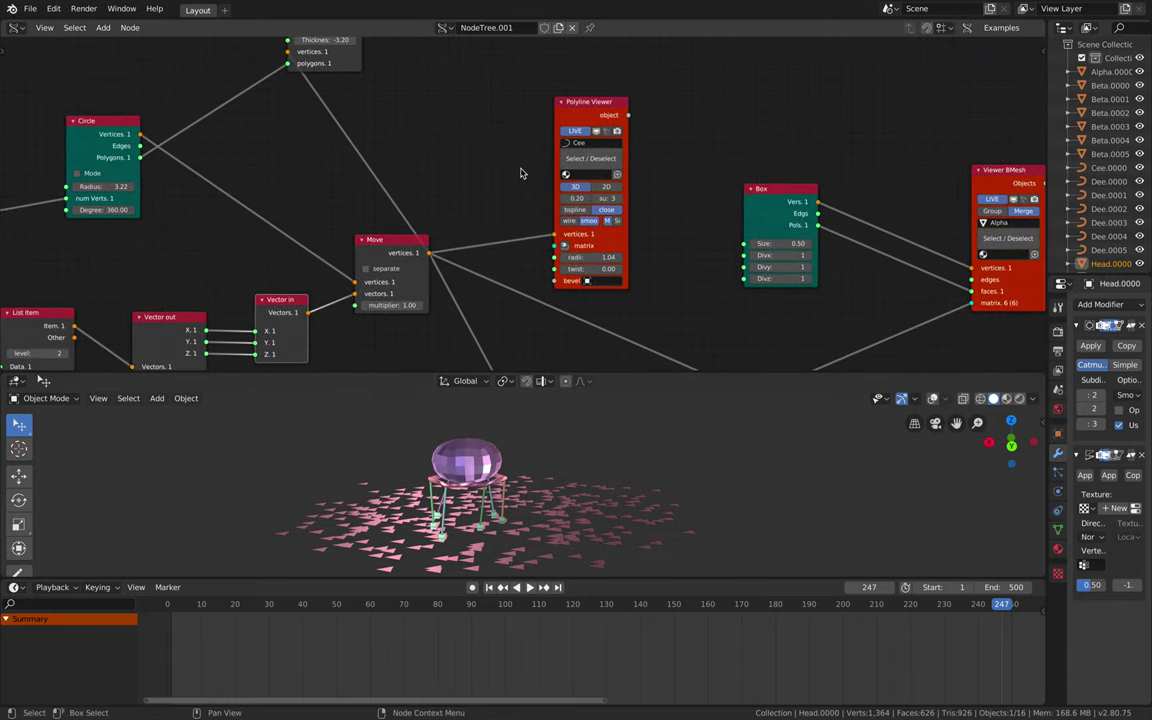
drag(581, 112, 540, 90)
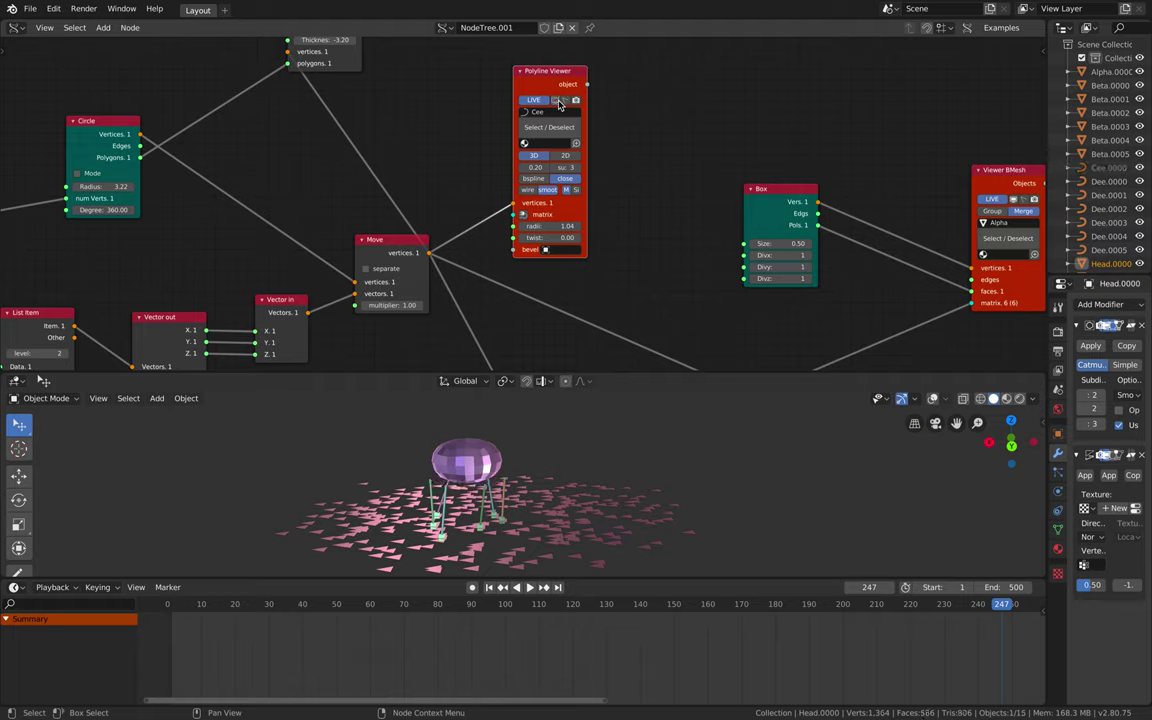
click(558, 102)
mouse_move(545, 519)
middle_down()
mouse_move(571, 482)
mouse_move(563, 510)
middle_up()
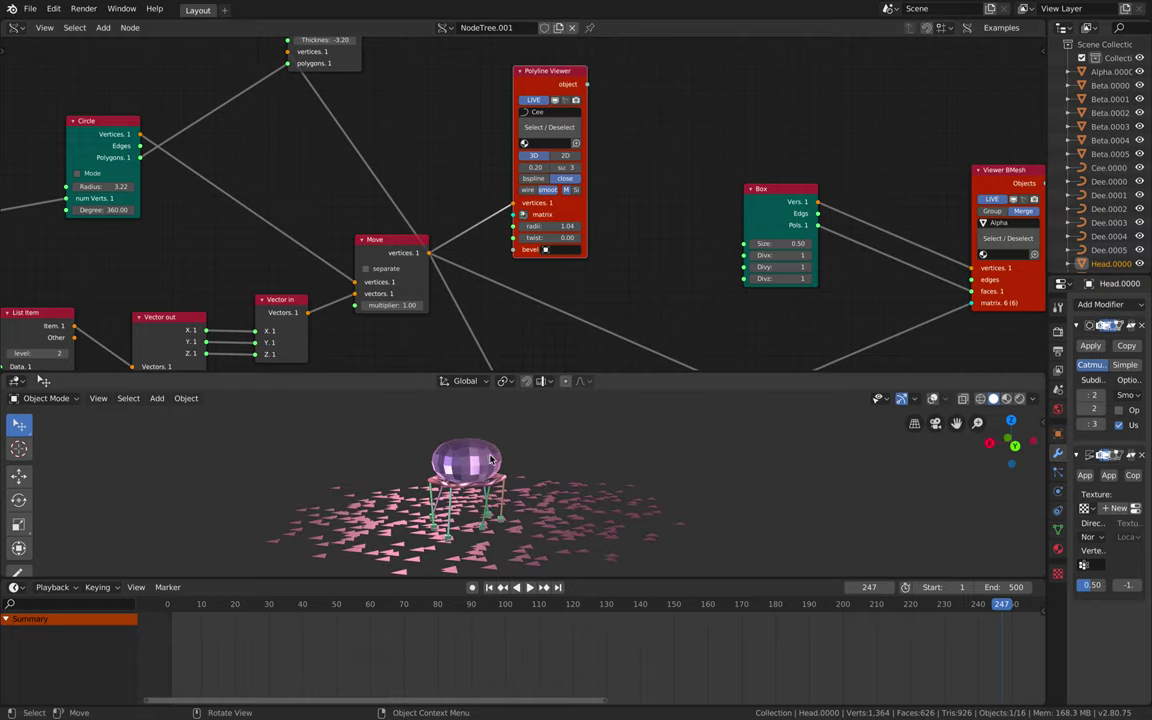
mouse_move(491, 459)
middle_down()
mouse_move(576, 463)
mouse_move(535, 458)
mouse_move(483, 476)
middle_up()
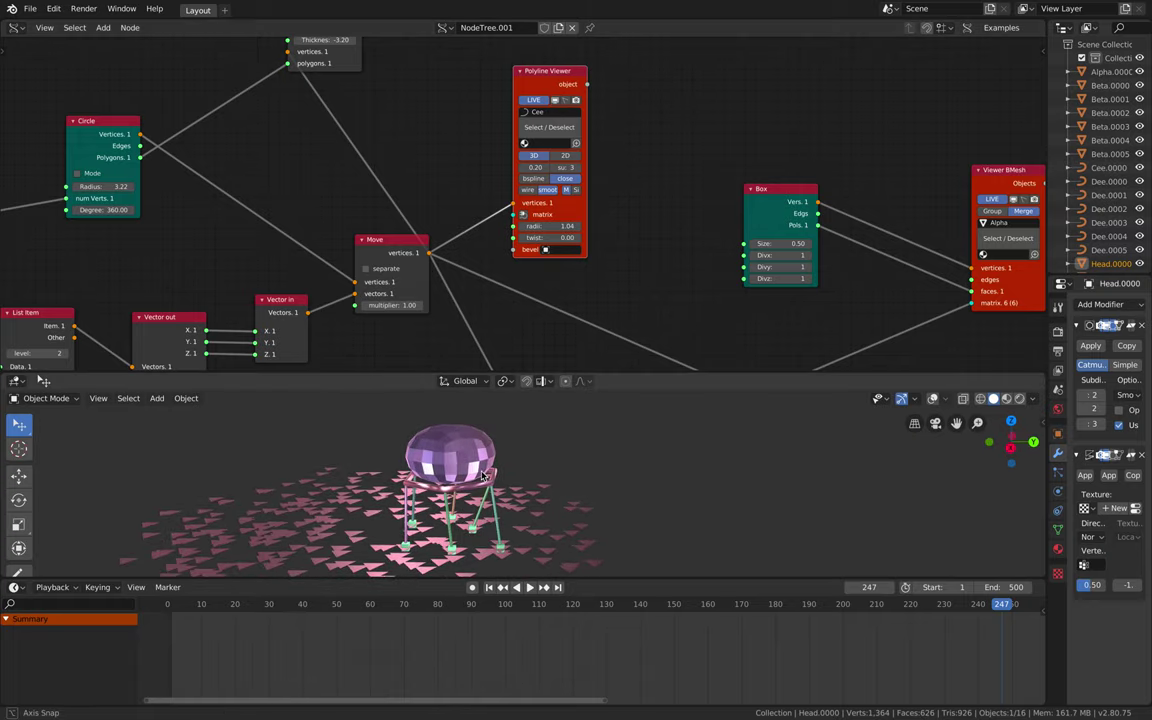
Set the Cee Polyline Viewer's radii to 1.58 to thicken the body ring, and play the animation to frame 287
middle_drag(554, 260, 546, 251)
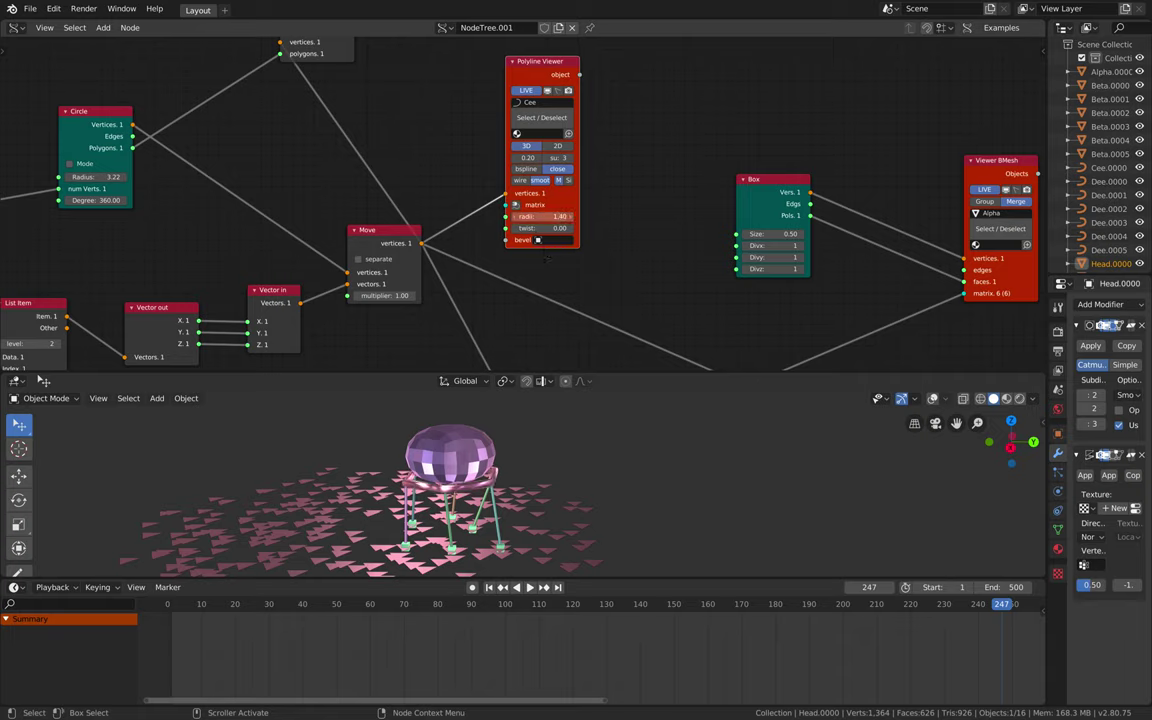
key(space)
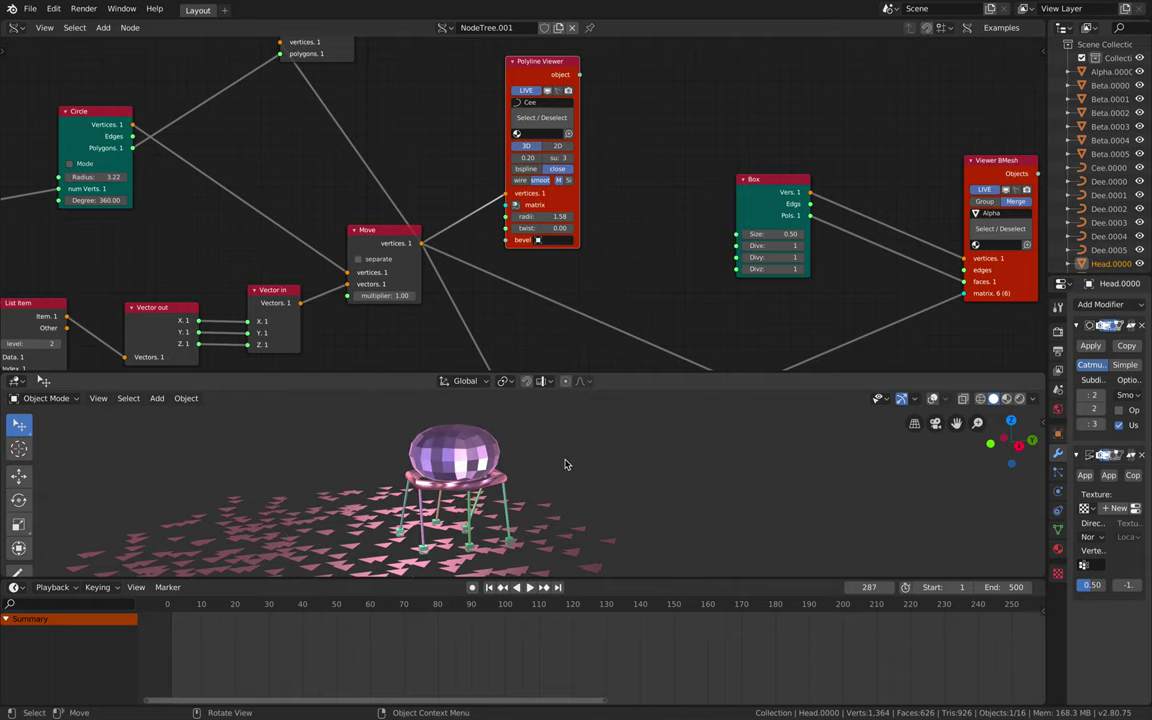
key(space)
middle_drag(680, 264, 570, 241)
scroll(628, 174, up, 2)
middle_drag(628, 173, 644, 168)
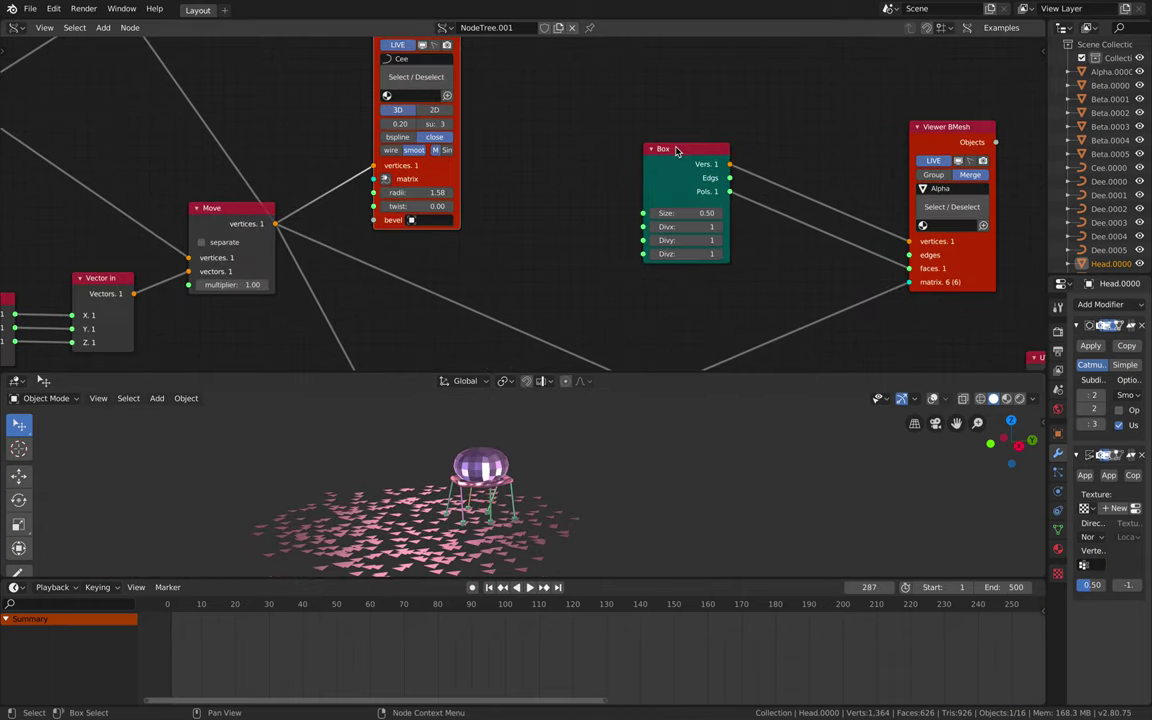
Reposition the feet's Box node, set its size to 0.92, and play the animation to about frame 321
drag(676, 150, 727, 123)
middle_drag(657, 194, 450, 157)
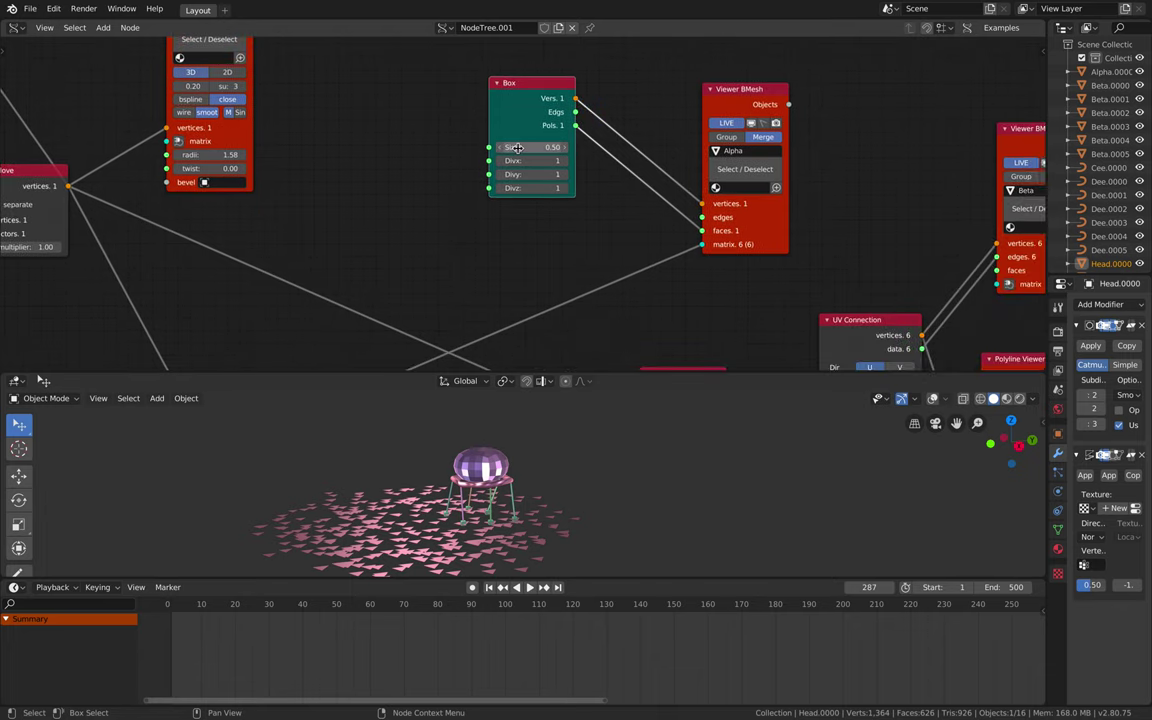
drag(535, 147, 505, 147)
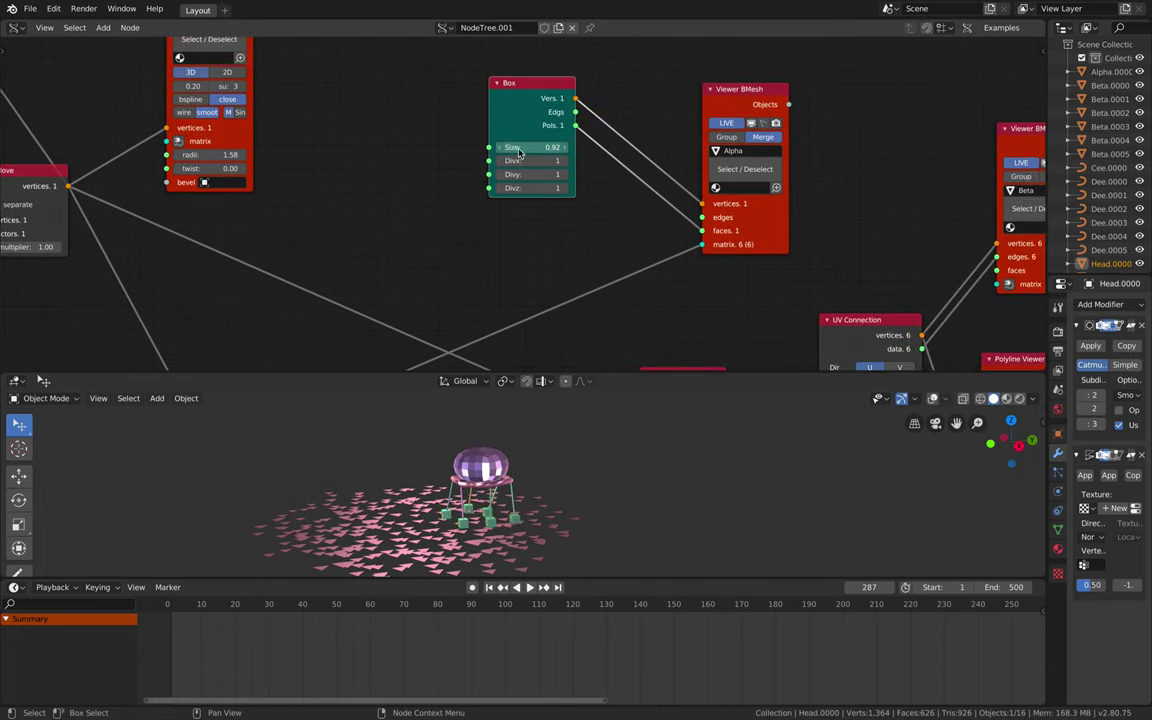
key(space)
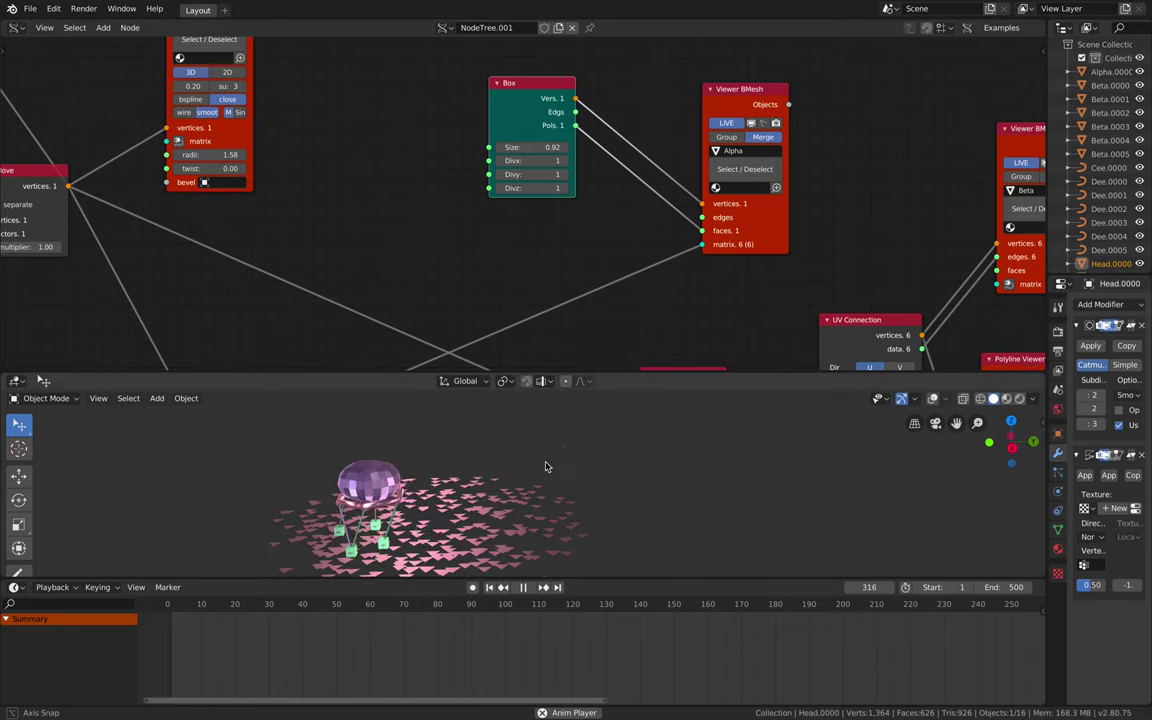
key(space)
Reposition the Dee Polyline Viewer node and play the animation to frame 336
scroll(711, 258, down, 2)
middle_drag(711, 258, 597, 190)
middle_drag(800, 184, 703, 165)
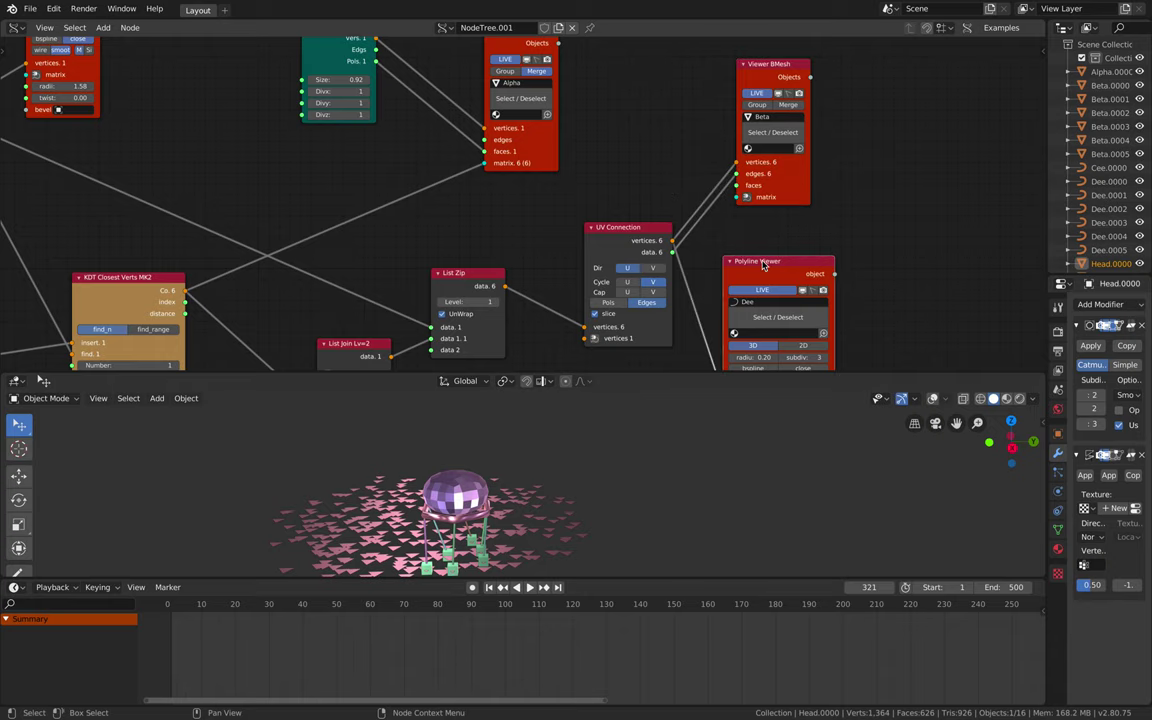
middle_drag(755, 255, 769, 150)
drag(778, 163, 799, 172)
middle_drag(455, 498, 511, 530)
key(space)
key(space)
key(space)
Reposition the KDT Closest Verts MK2 and List Zip nodes in the leg chain
middle_drag(259, 251, 402, 238)
drag(295, 167, 330, 166)
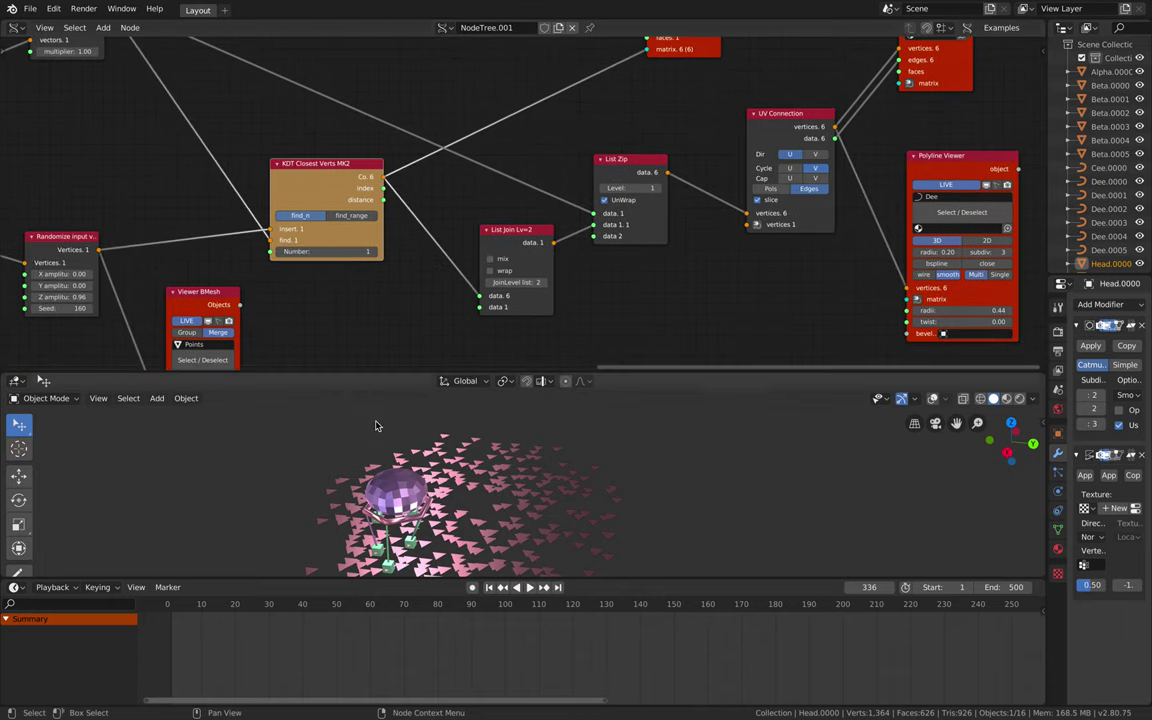
mouse_move(400, 500)
middle_down()
mouse_move(408, 505)
mouse_move(362, 516)
mouse_move(385, 488)
middle_up()
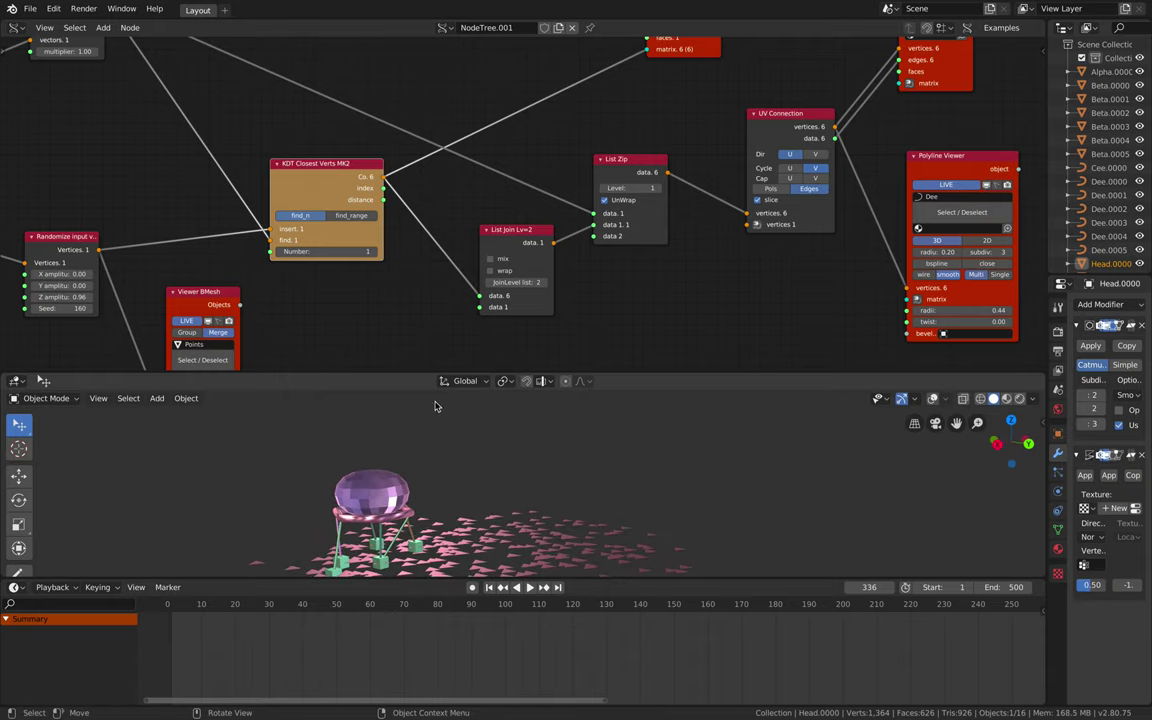
middle_drag(612, 289, 437, 311)
middle_drag(600, 153, 489, 183)
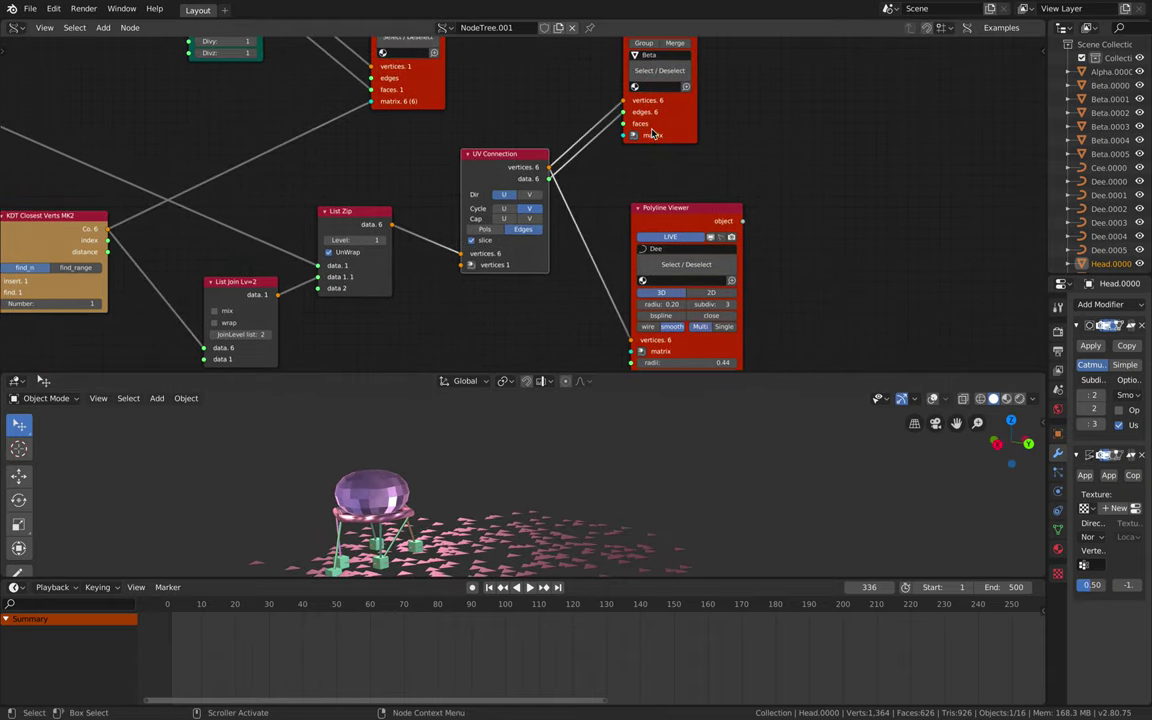
middle_drag(634, 183, 640, 186)
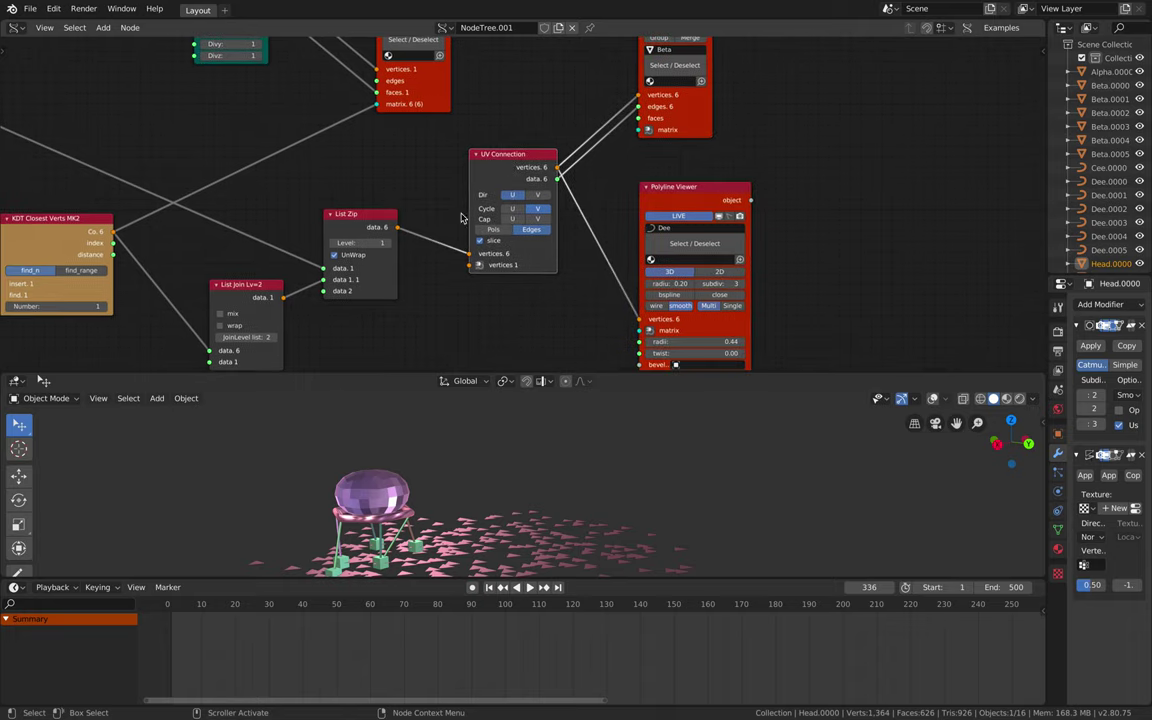
drag(378, 227, 391, 211)
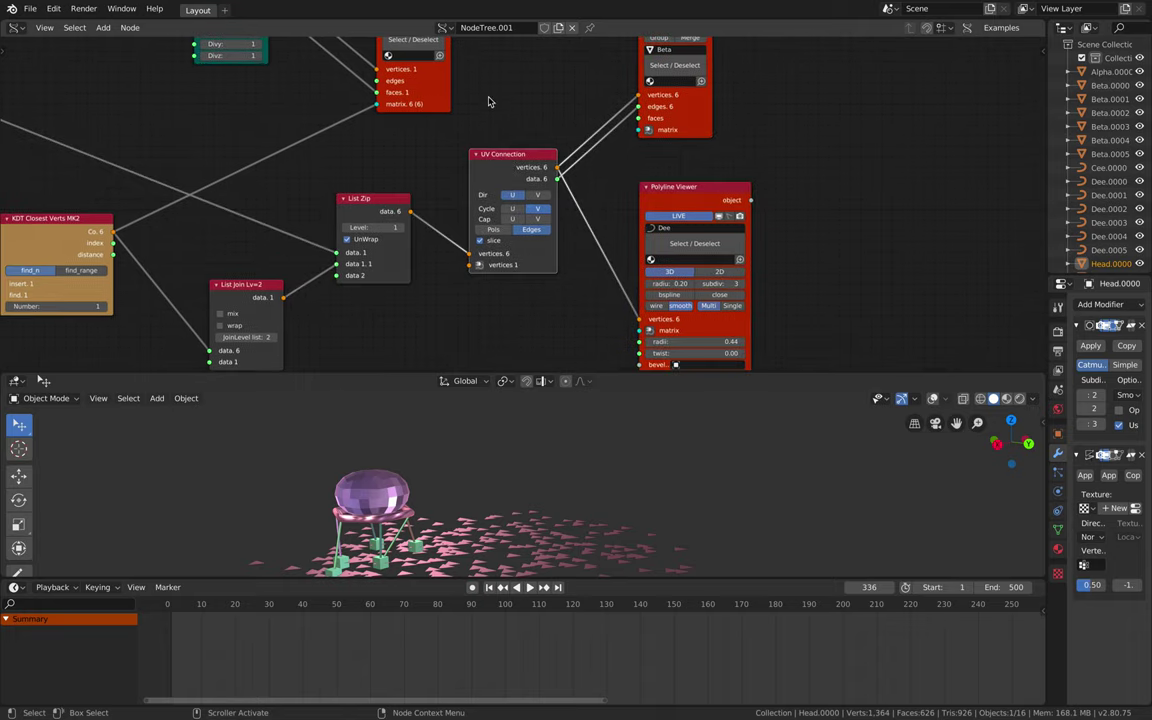
middle_drag(564, 188, 490, 186)
middle_drag(541, 468, 517, 471)
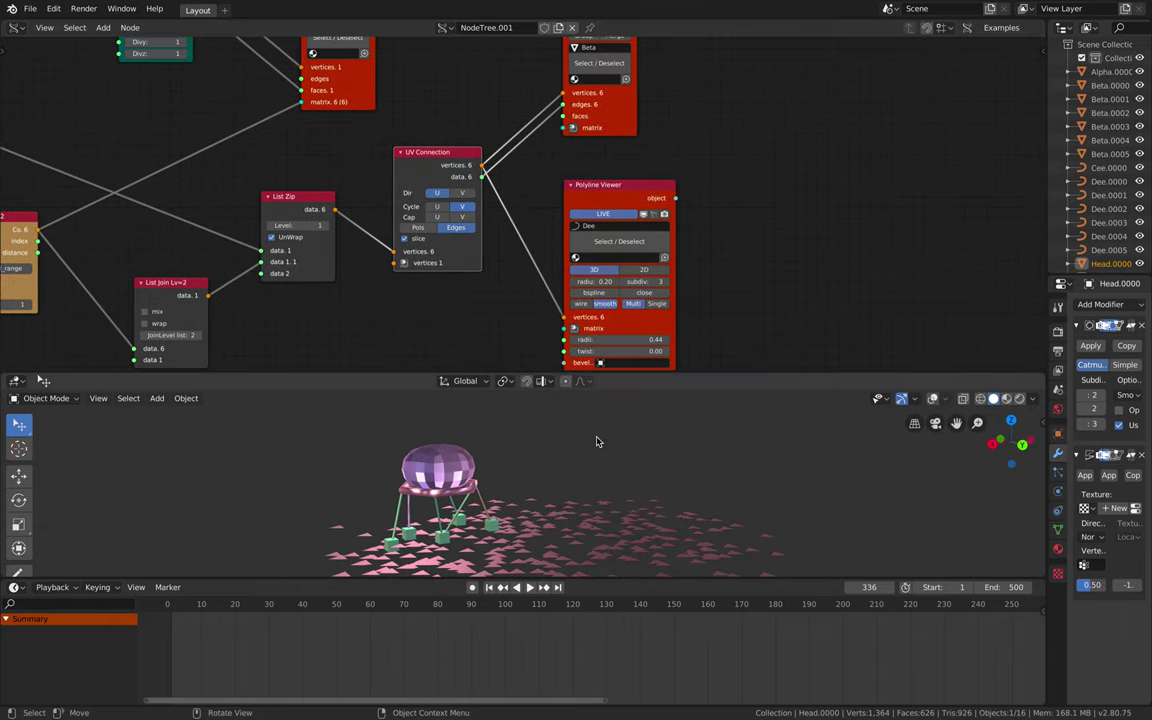
Widen the Beta Viewer BMesh node and enlarge the Outliner and Properties area
middle_drag(619, 195, 600, 263)
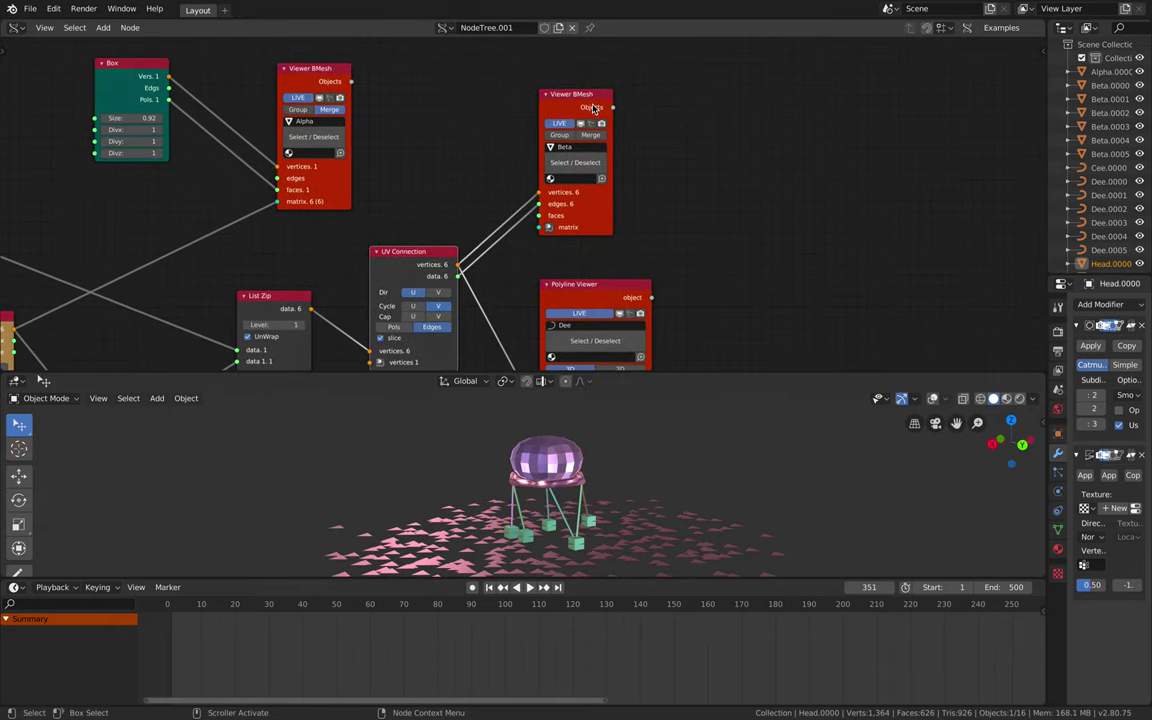
drag(611, 122, 627, 108)
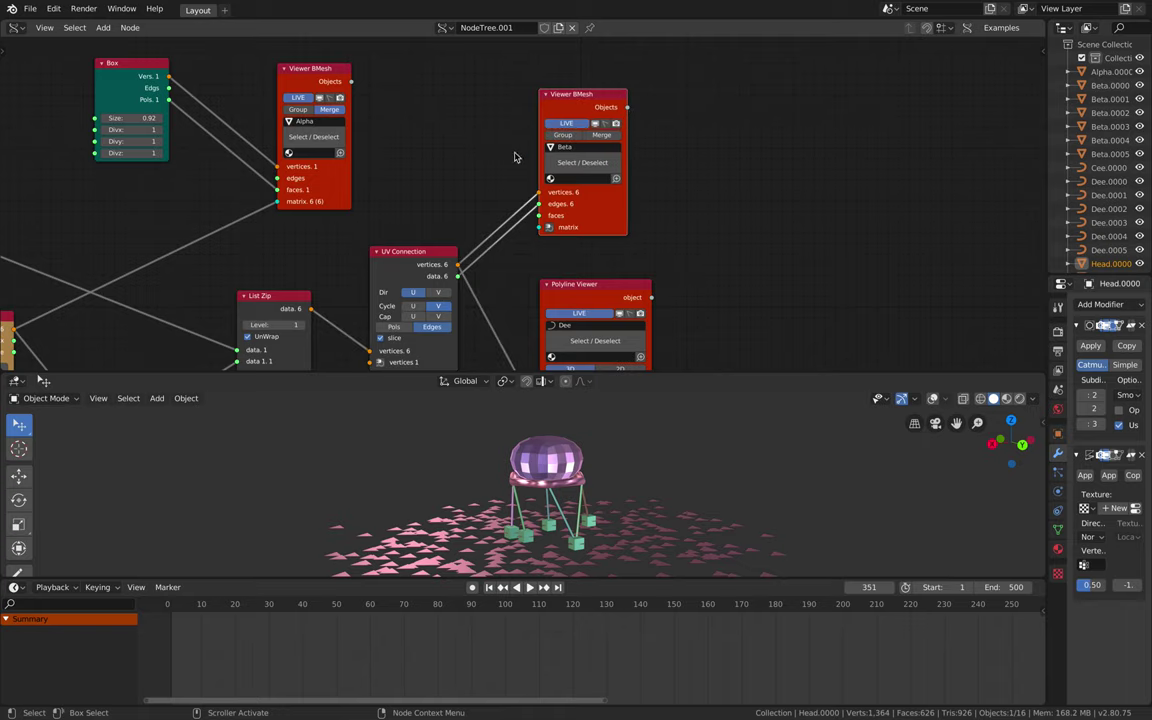
middle_drag(671, 180, 685, 55)
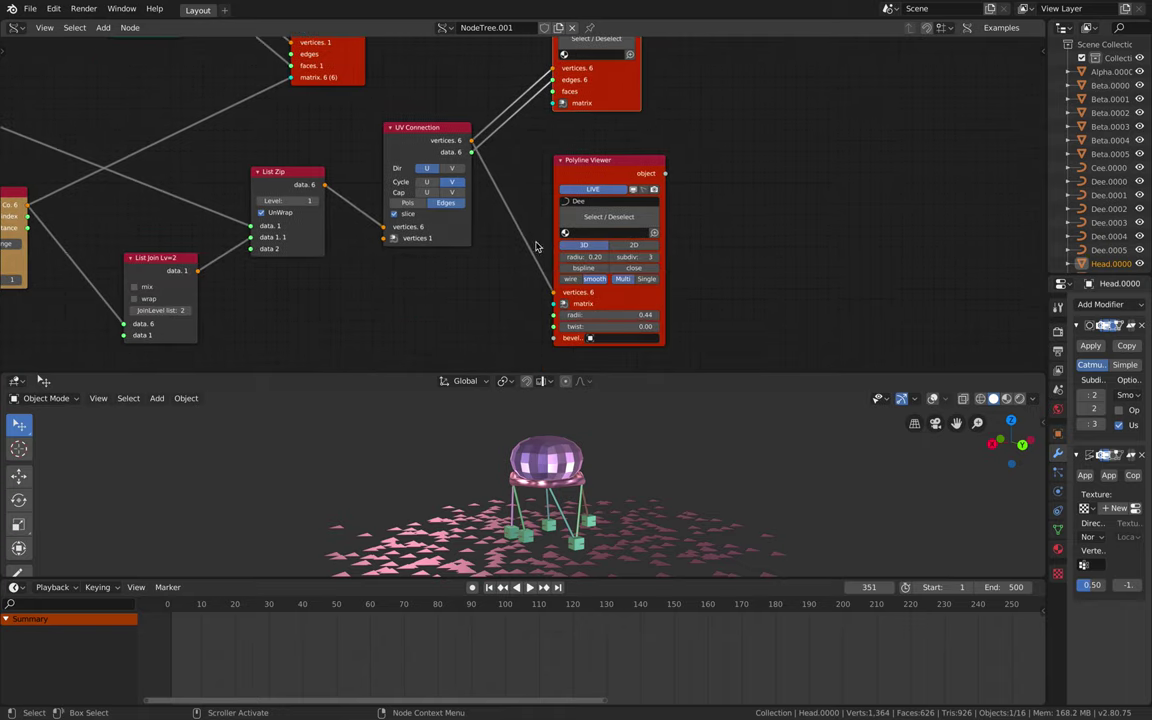
click(1050, 141)
drag(1047, 137, 943, 138)
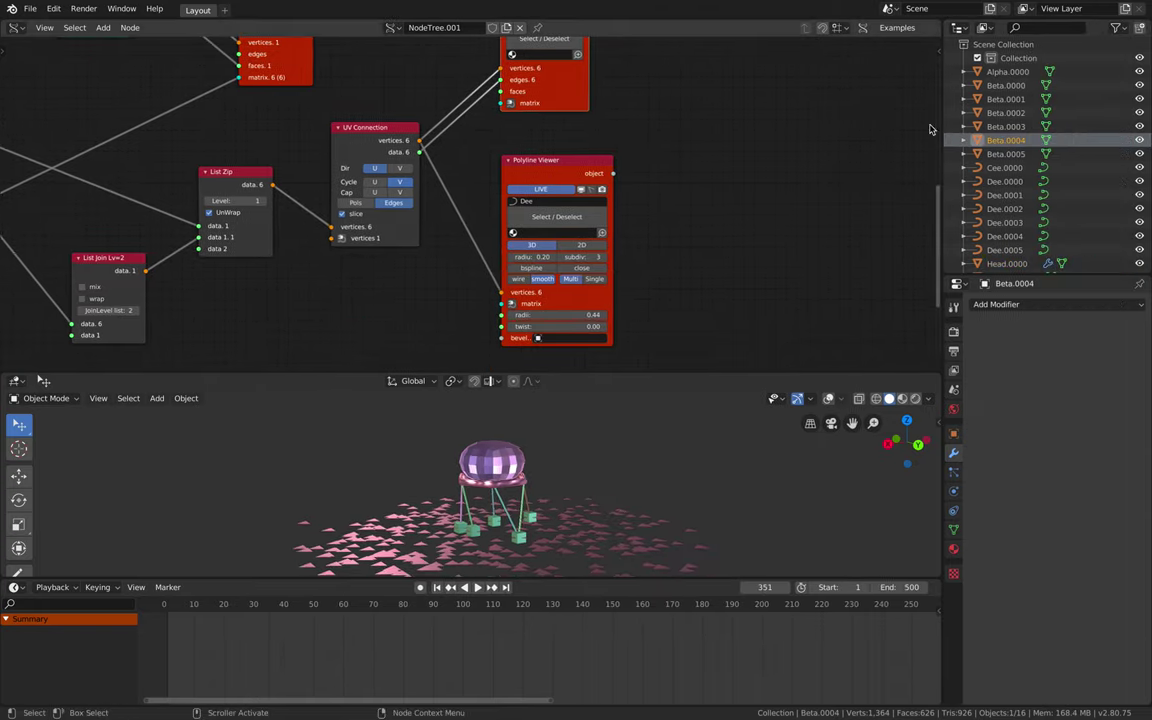
Select the Dee.0001 leg curve, turn on X-ray display, and play the animation to frame 372
scroll(561, 510, up, 5)
click(578, 510)
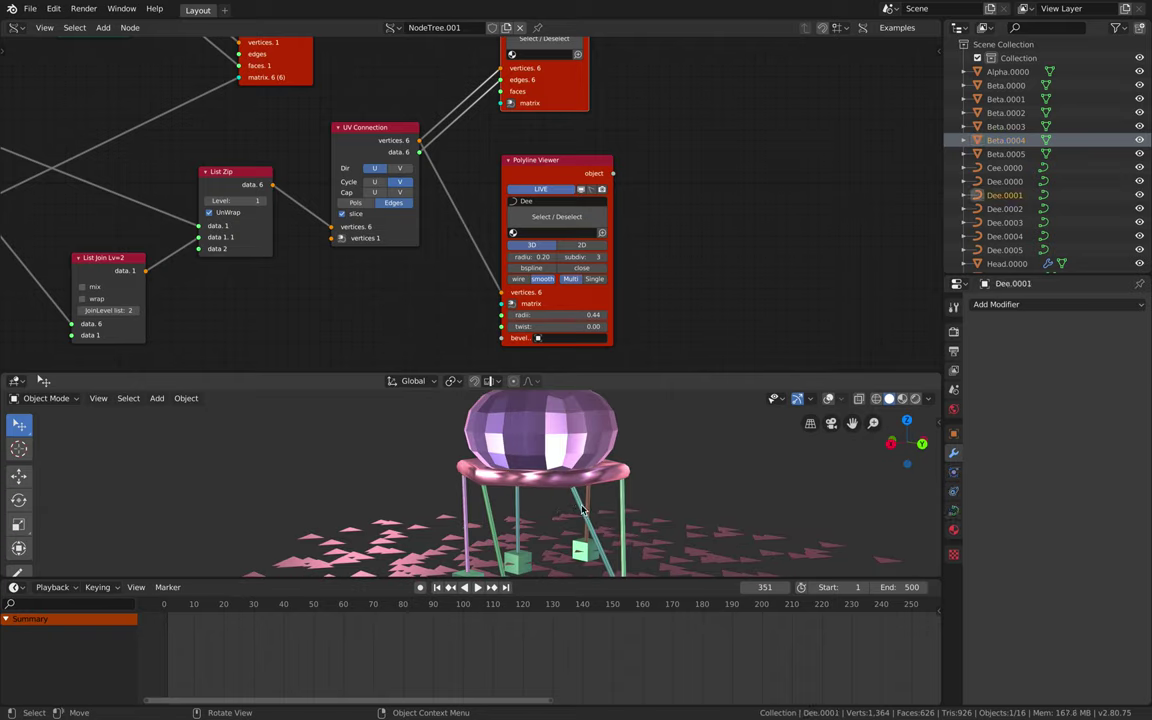
middle_drag(582, 510, 817, 410)
key(space)
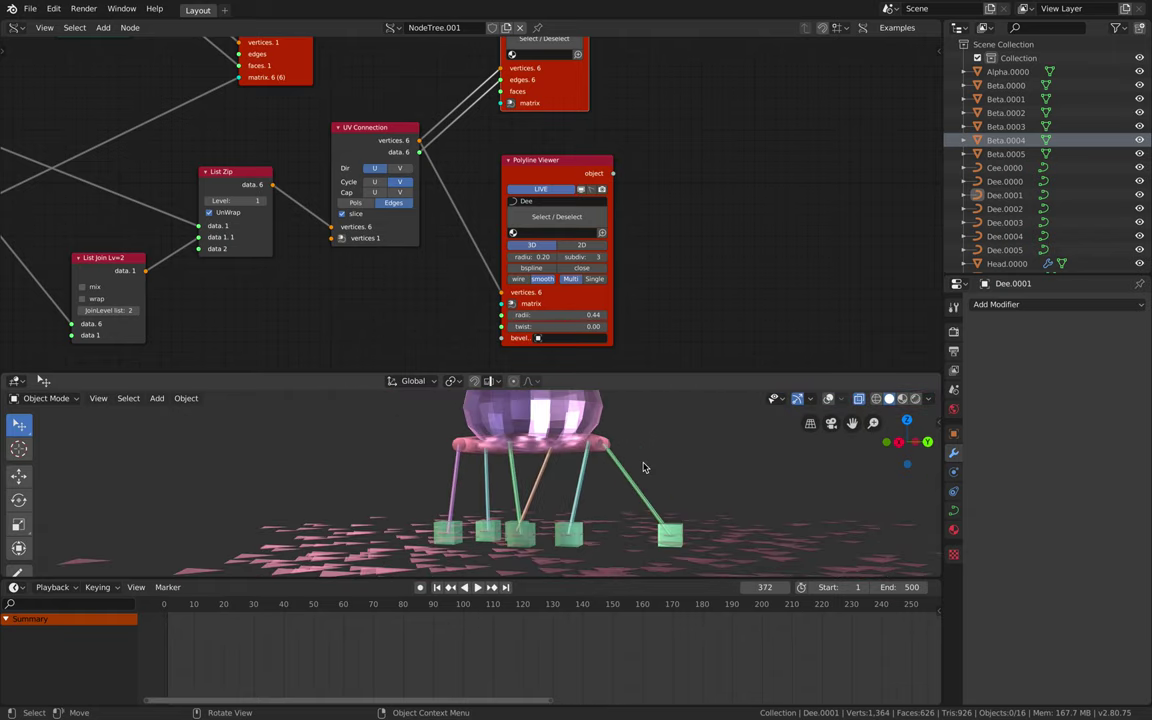
key(space)
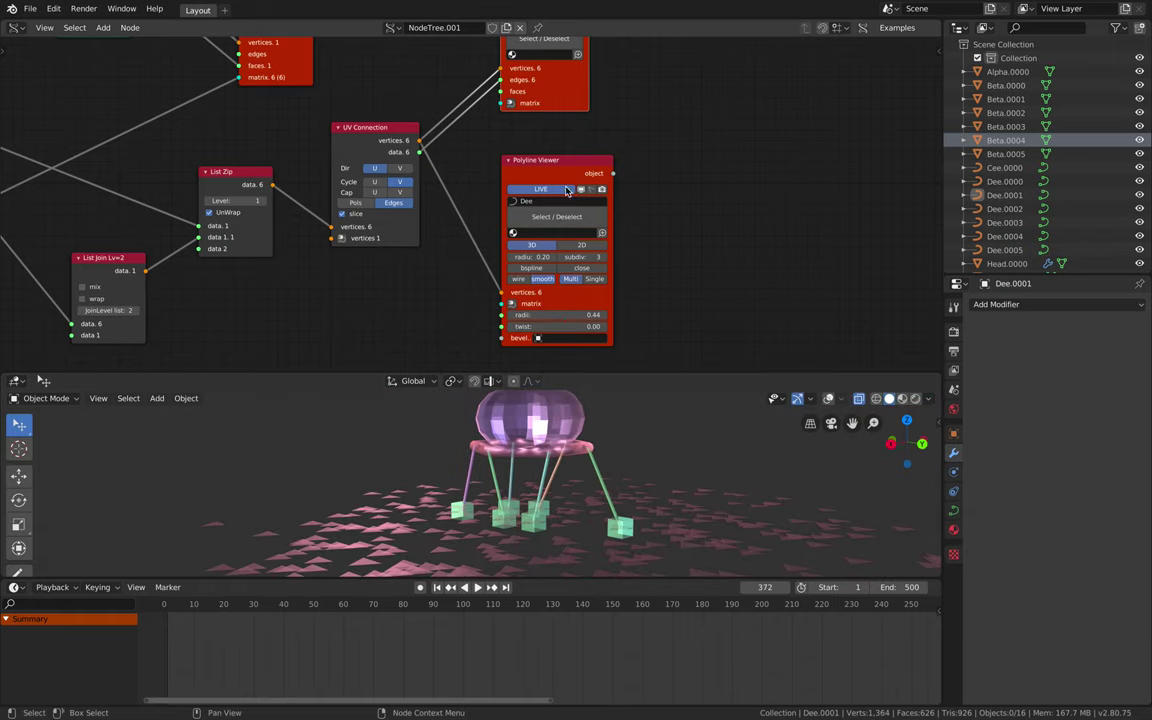
Hide the Dee leg curves in the viewport, turn on overlays, and select the Beta.0002 leg edge mesh
click(583, 191)
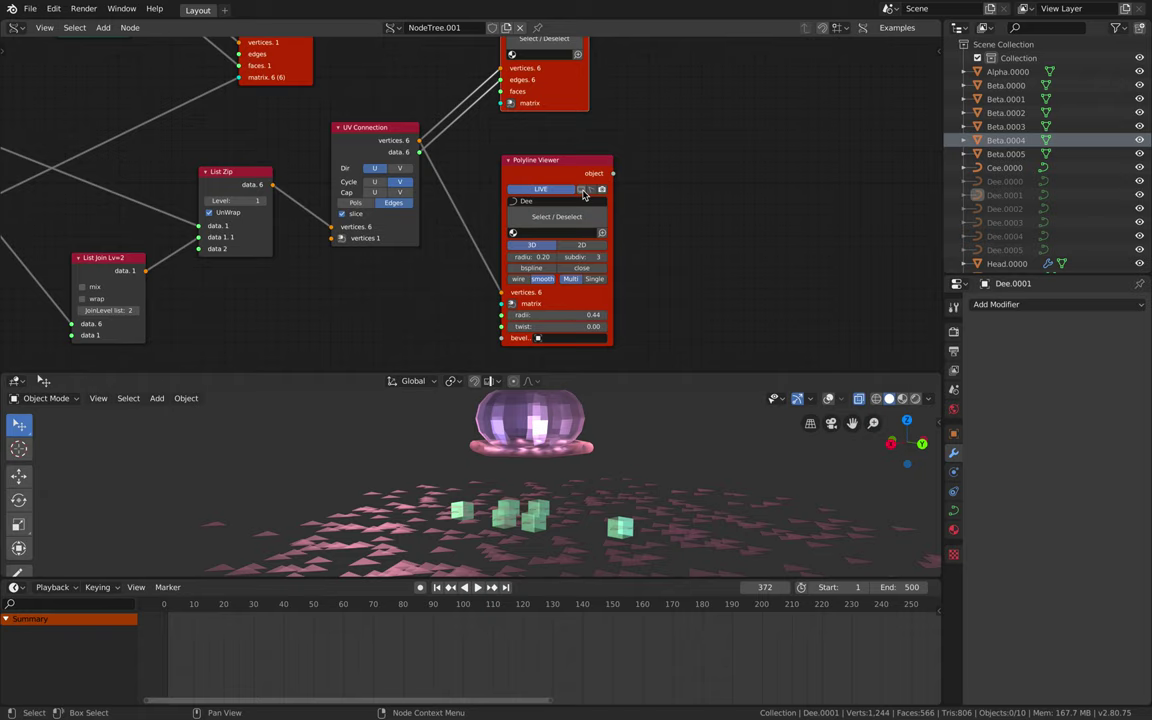
middle_drag(610, 440, 645, 446)
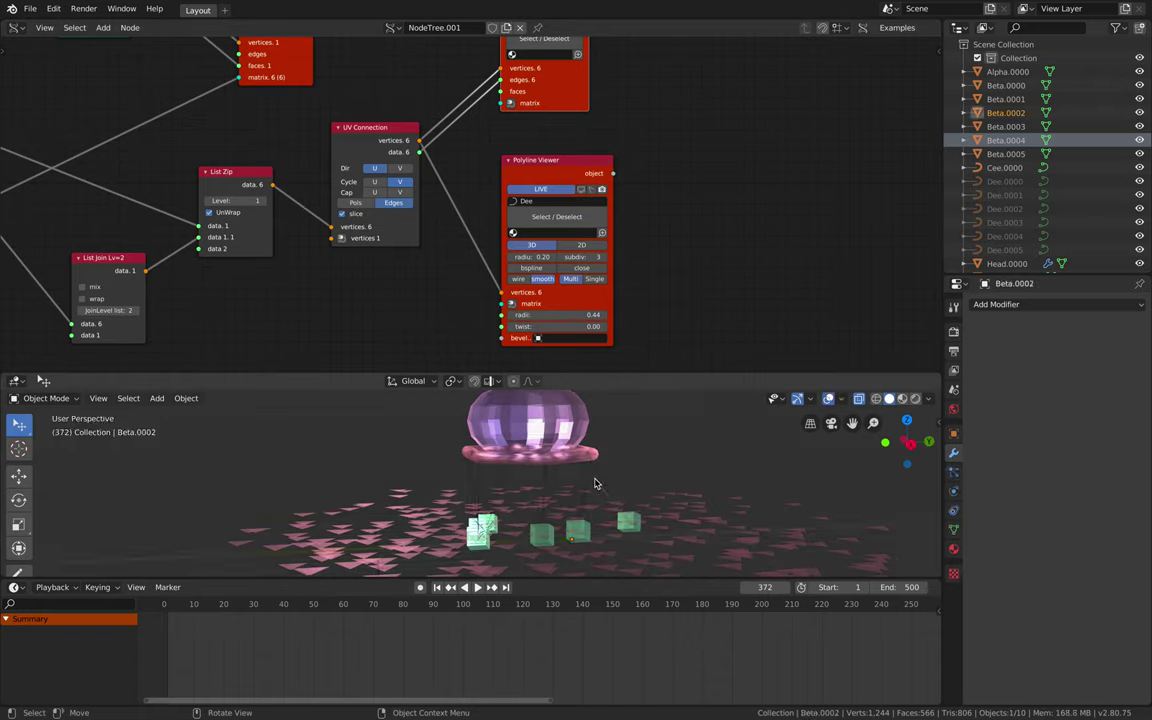
middle_drag(597, 478, 577, 453)
click(577, 453)
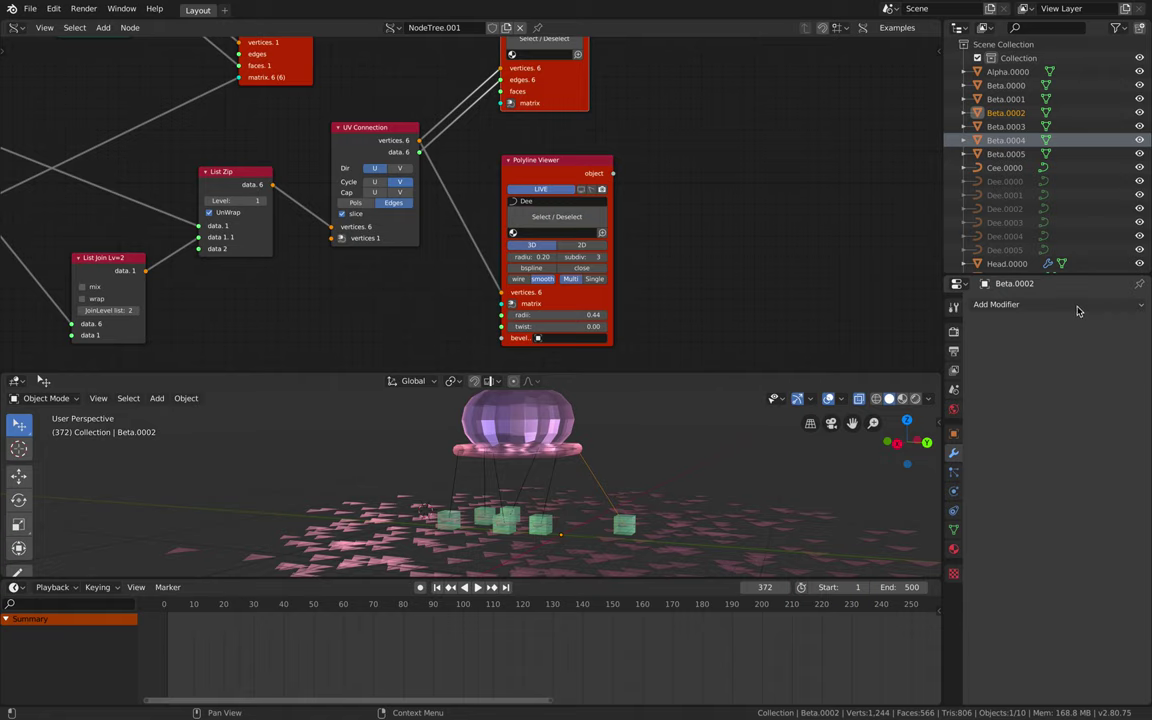
middle_drag(728, 478, 600, 369)
Resize and reposition the Dee Polyline Viewer node, and make its leg curves visible in the viewport again
drag(552, 177, 596, 193)
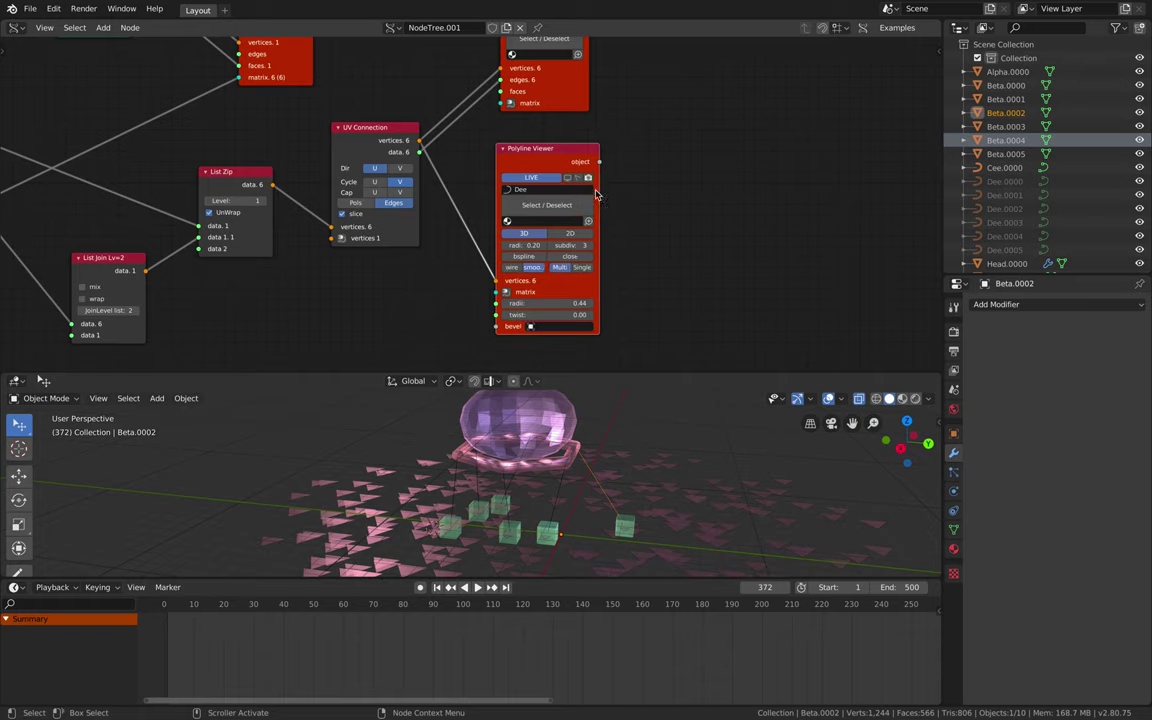
click(570, 181)
click(570, 181)
click(570, 181)
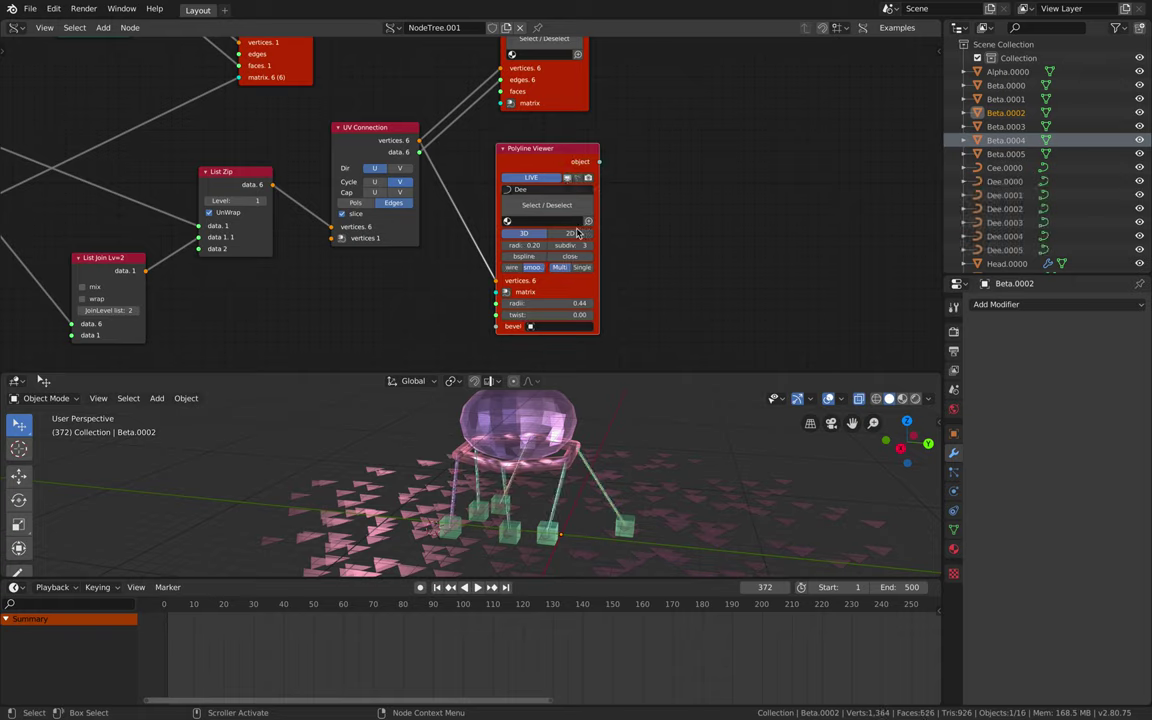
Play the animation to frame 428 to check the walking legs
middle_drag(556, 430, 586, 433)
key(space)
mouse_move(597, 501)
middle_down()
mouse_move(555, 481)
mouse_move(614, 507)
mouse_move(589, 497)
middle_up()
scroll(578, 486, down, 2)
key(space)
scroll(614, 505, up, 2)
Nudge the Dee Polyline Viewer and KDT Closest Verts MK2 nodes, and fit the whole node tree in view
drag(549, 151, 541, 147)
scroll(388, 260, down, 10)
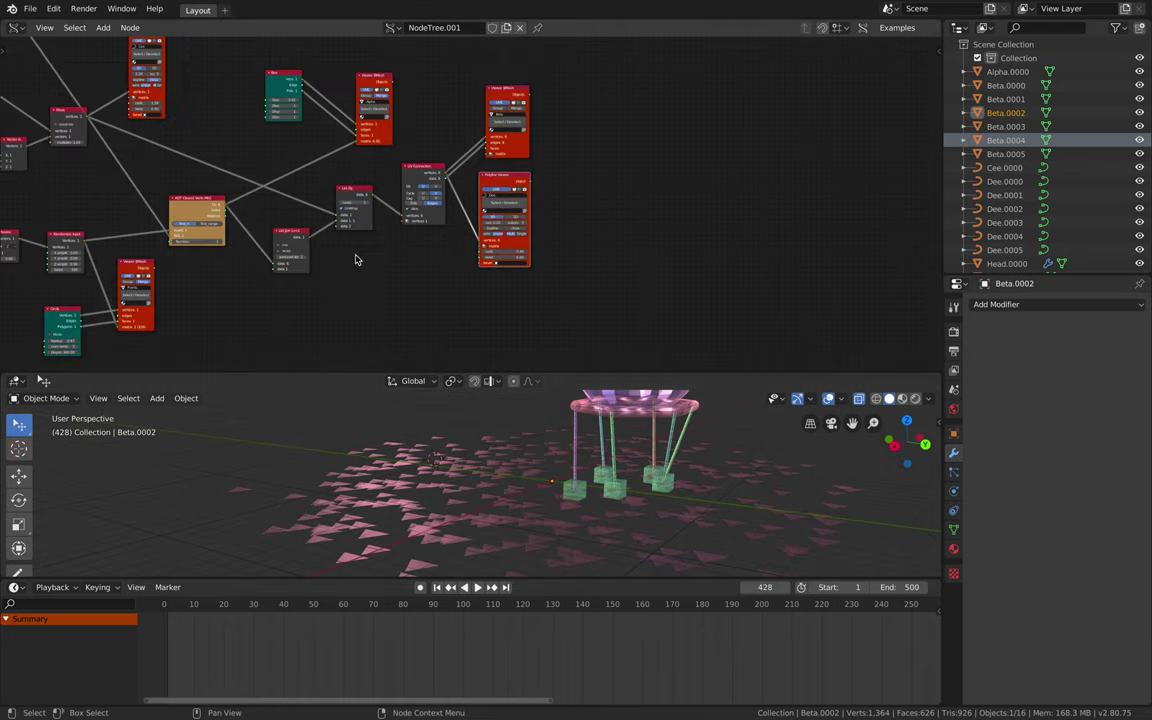
middle_drag(341, 260, 681, 280)
scroll(560, 246, down, 3)
middle_drag(540, 237, 607, 241)
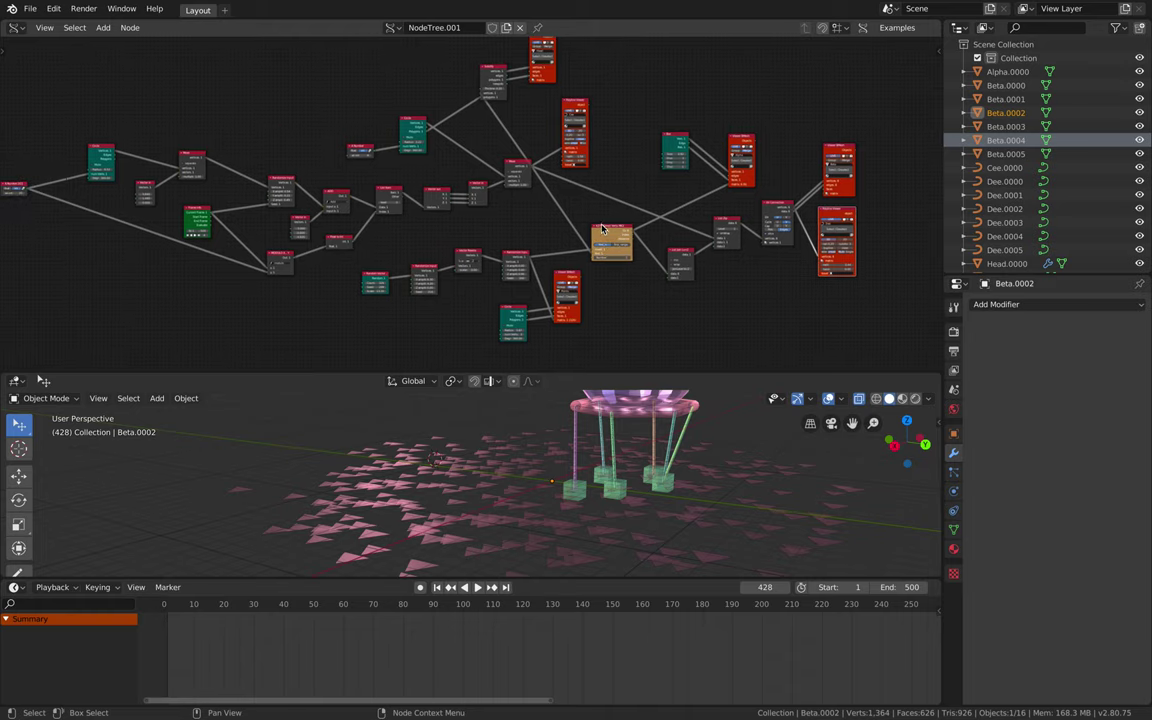
drag(602, 229, 595, 227)
key(Home)
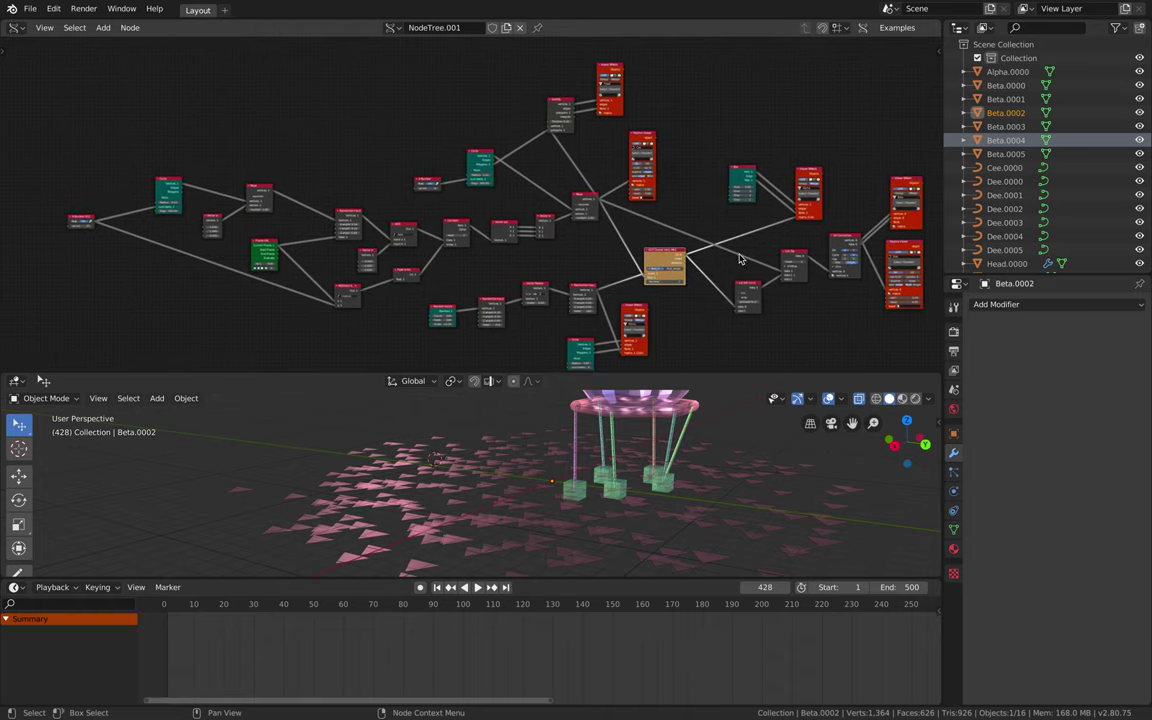
Enlarge the 3D viewport by shrinking the node editor's height so the whole creature shows
middle_drag(685, 410, 490, 435)
scroll(617, 366, up, 3)
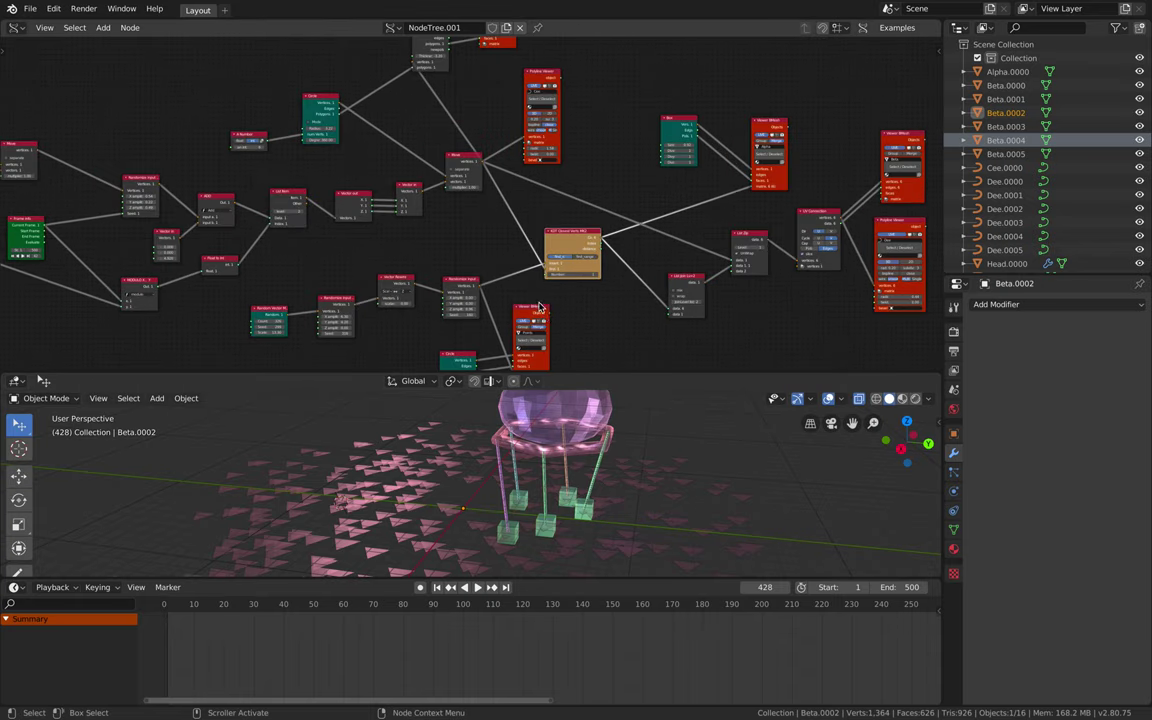
drag(617, 371, 619, 360)
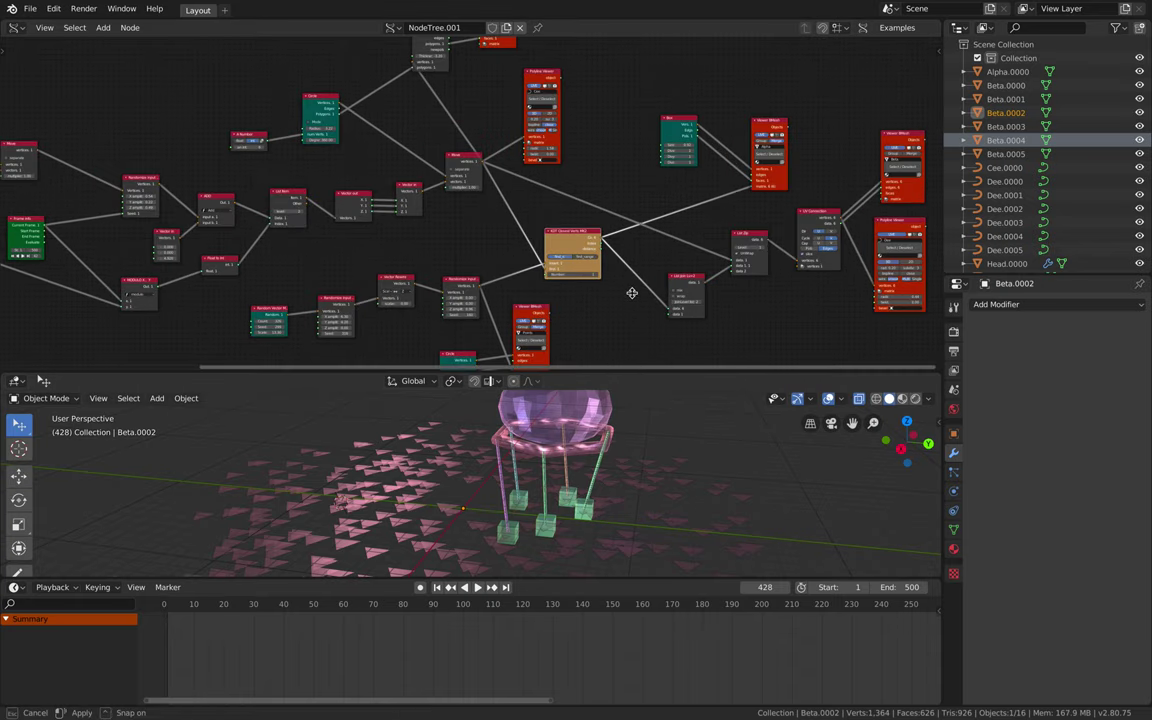
drag(631, 293, 636, 306)
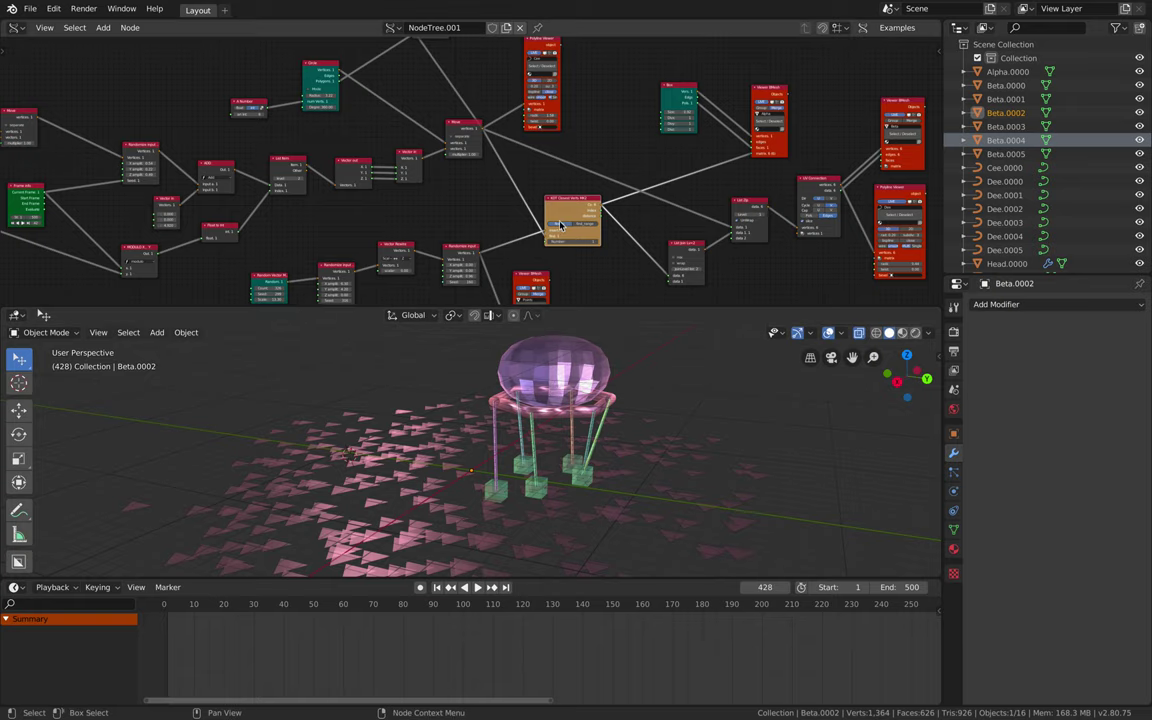
Examine the KDT Closest Verts MK2 node alongside the creature's feet, and play the animation to frame 492
scroll(540, 124, up, 5)
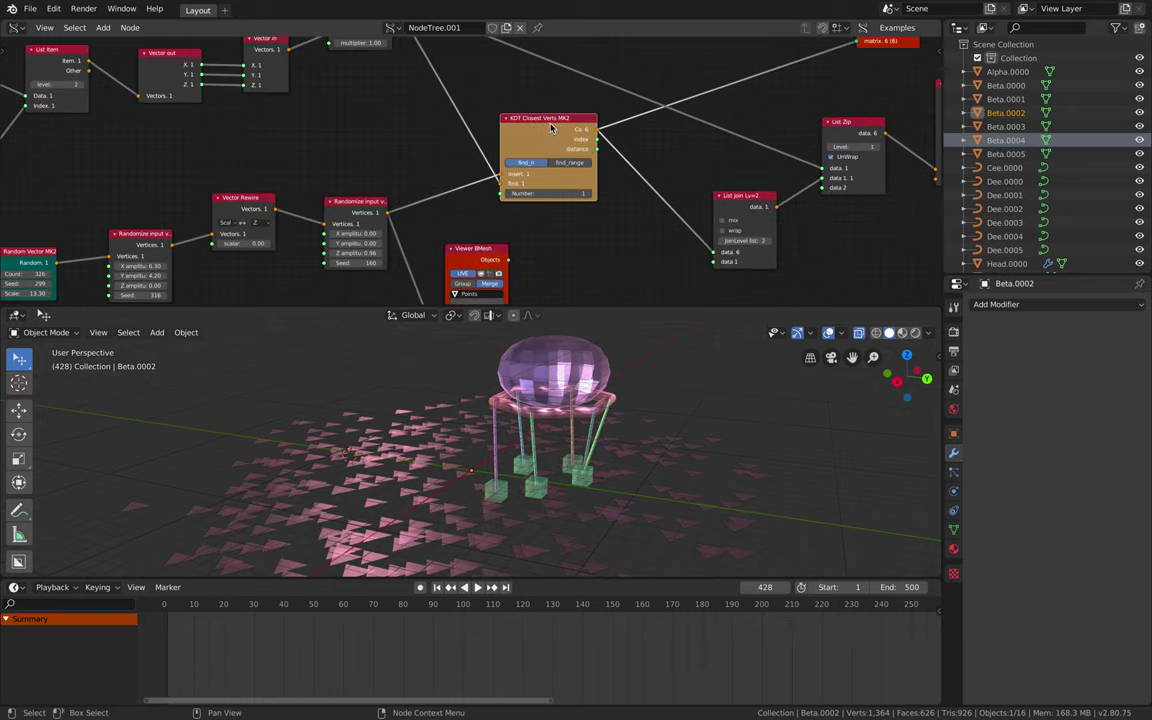
middle_drag(529, 488, 555, 468)
middle_drag(513, 531, 506, 428)
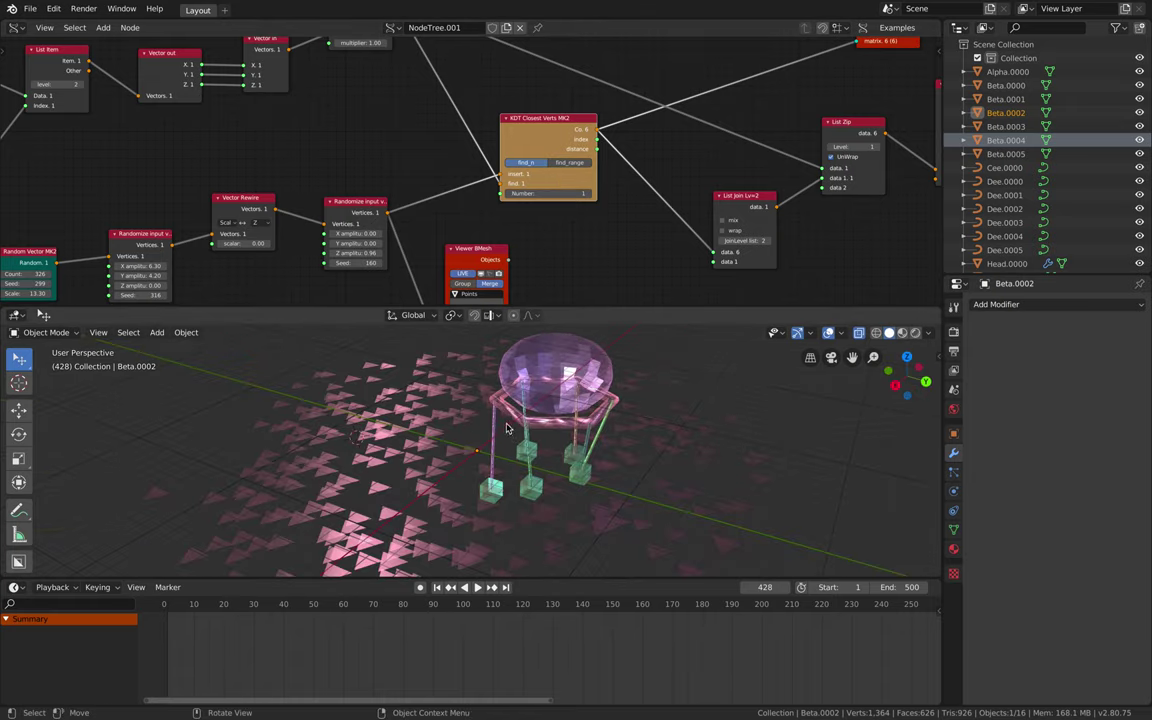
mouse_move(620, 445)
middle_down()
mouse_move(619, 412)
mouse_move(609, 434)
mouse_move(633, 429)
middle_up()
key(space)
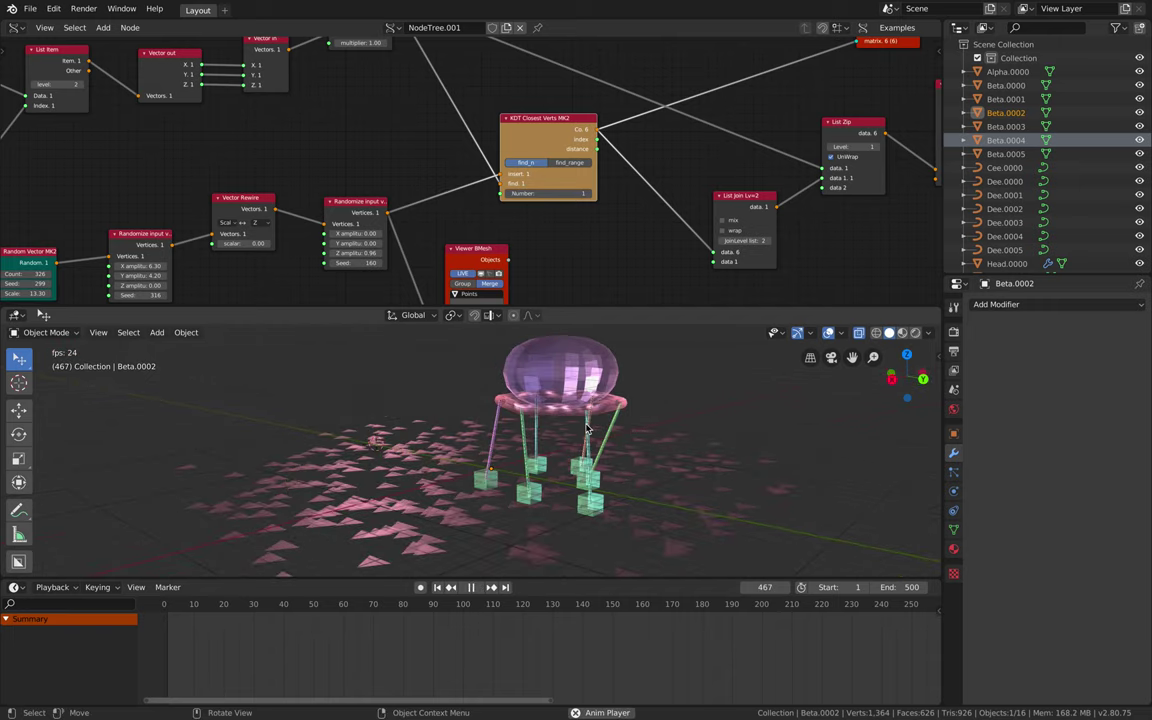
key(space)
middle_drag(586, 429, 564, 447)
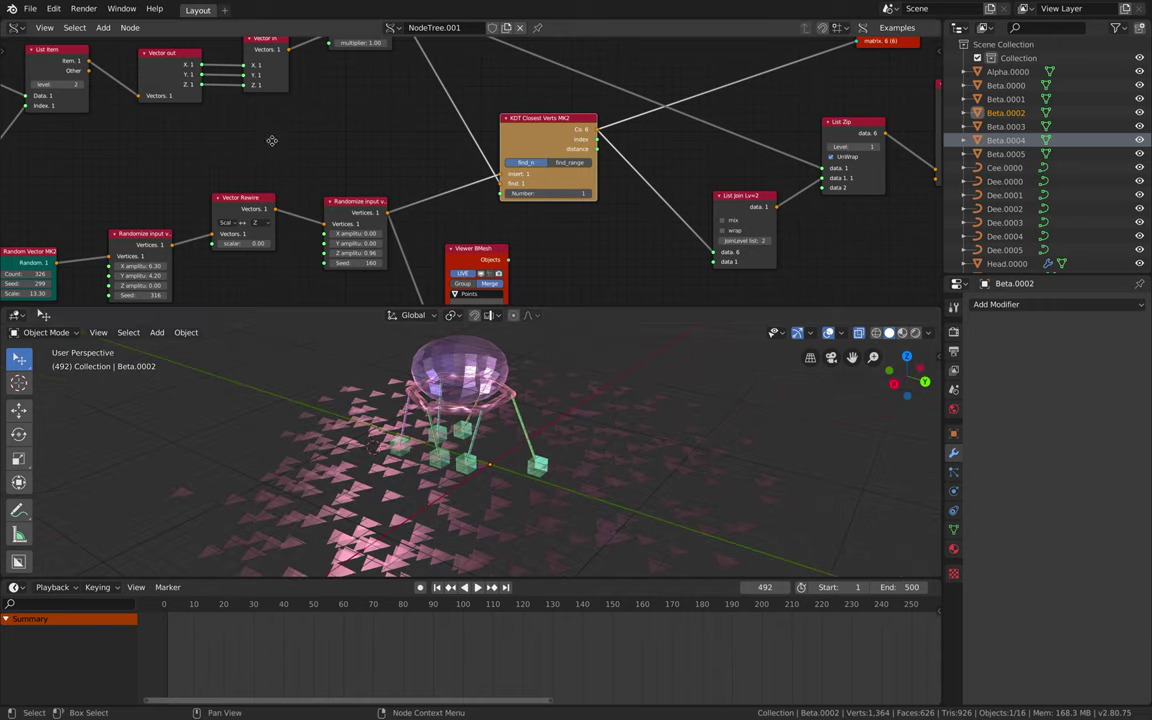
Reposition the Frame info node that drives the creature's walking path
middle_drag(272, 141, 690, 174)
middle_drag(418, 183, 628, 203)
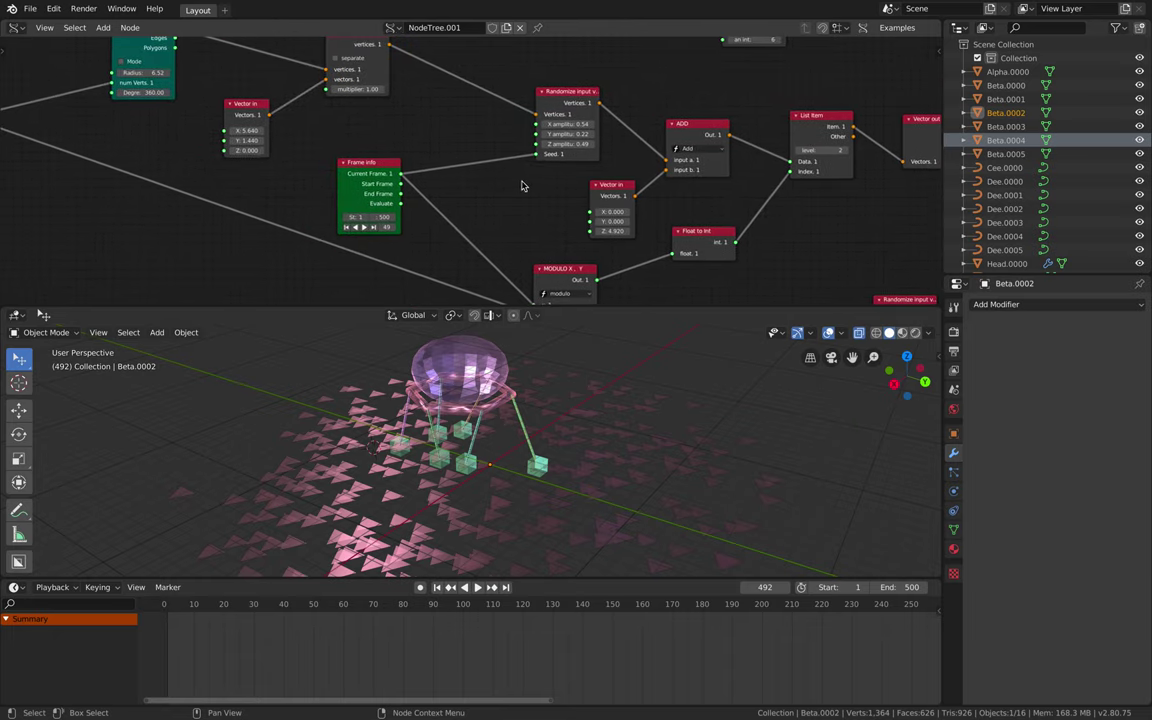
middle_drag(521, 186, 633, 191)
drag(496, 167, 532, 154)
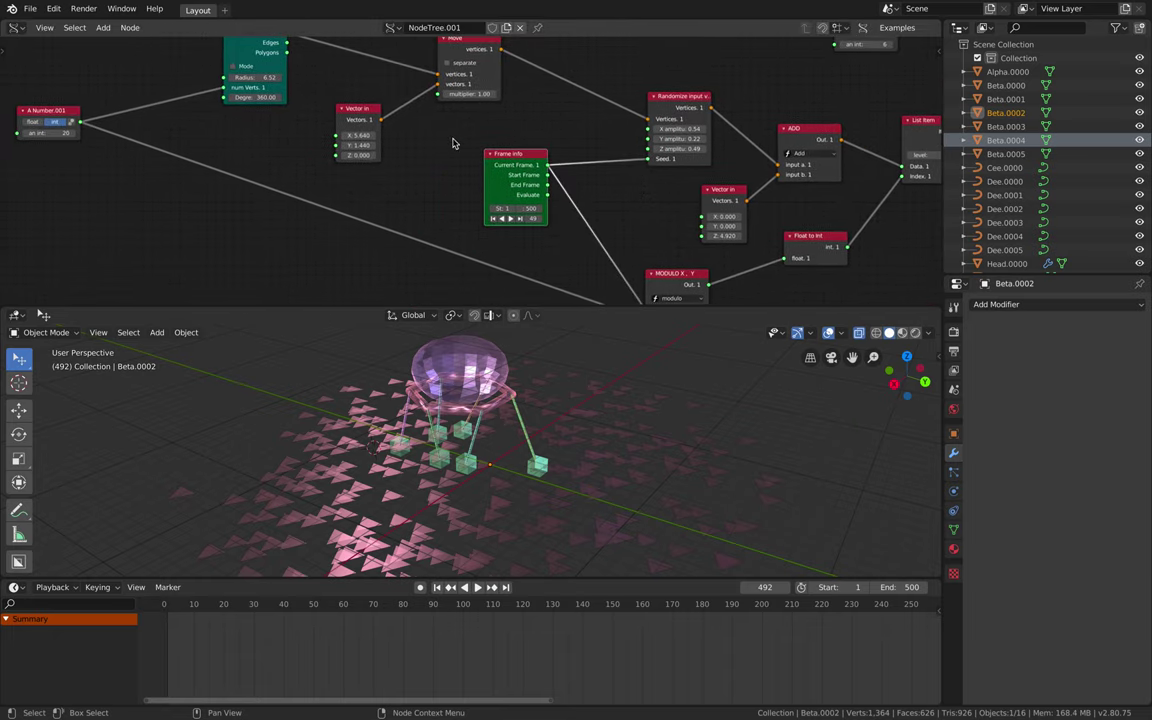
Set the path Circle node's radius to 7.36
middle_drag(436, 139, 576, 172)
scroll(462, 193, up, 2)
middle_drag(462, 193, 449, 230)
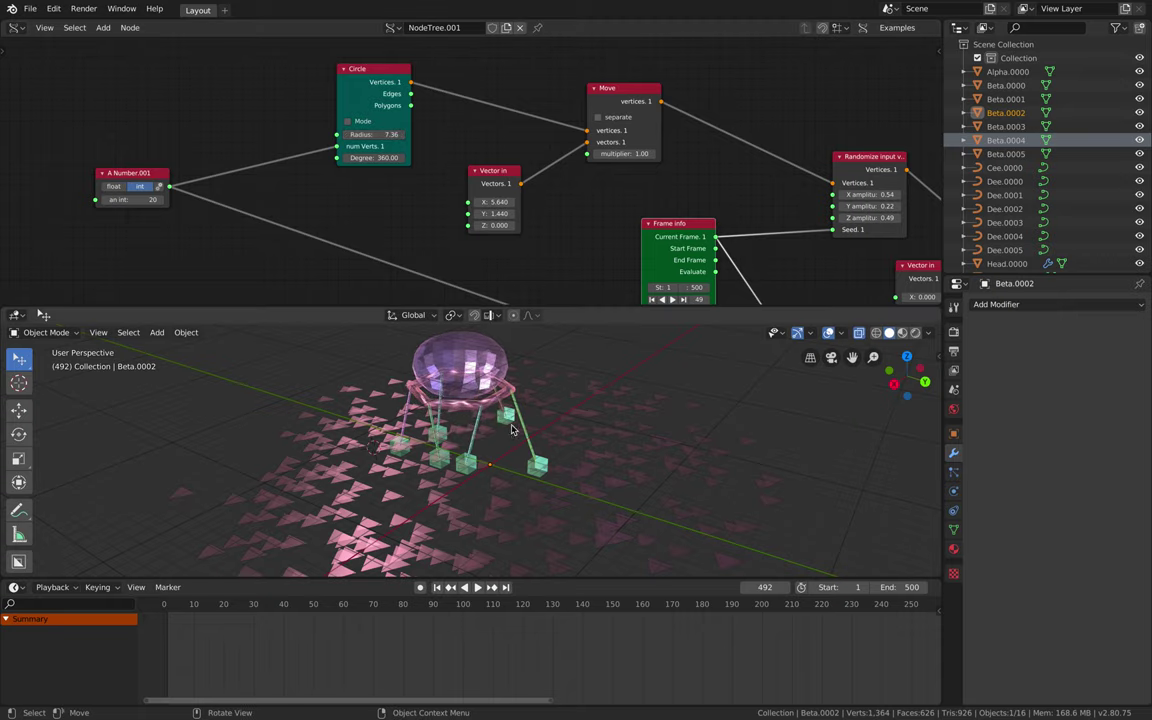
Set the path Circle node's radius to 5.14 while the walking animation plays, stopping playback at frame 269
key(space)
drag(388, 136, 406, 136)
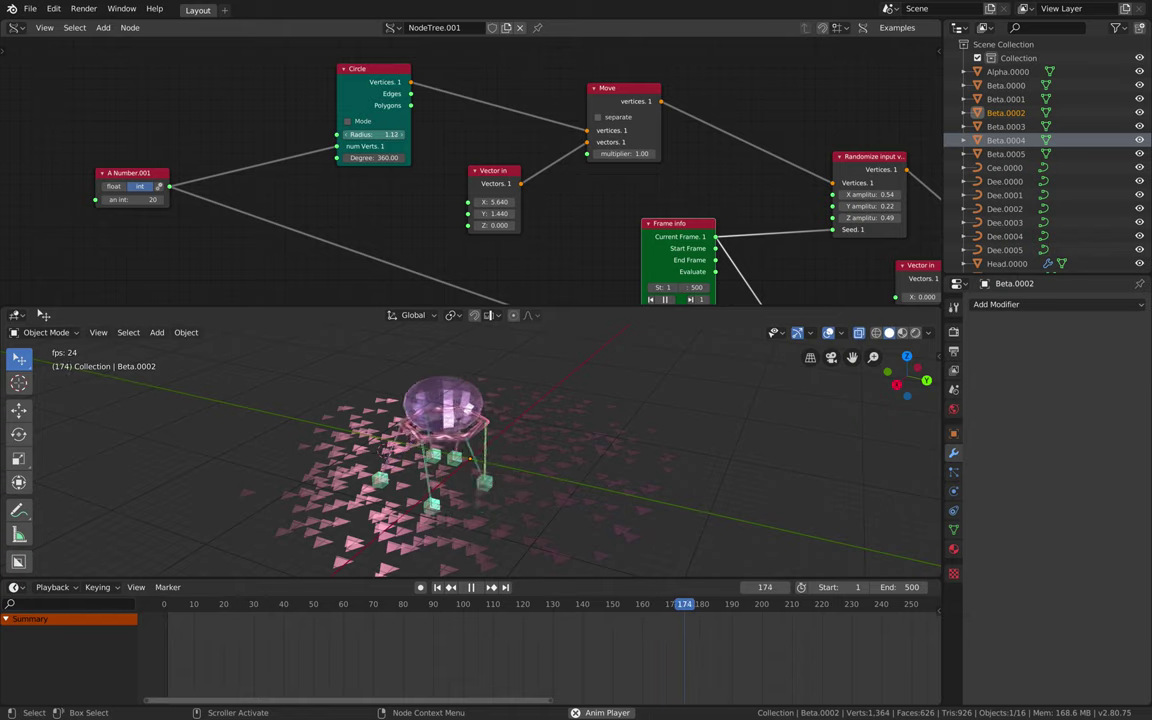
mouse_move(374, 134)
mouse_down()
mouse_move(404, 134)
mouse_move(383, 134)
mouse_up()
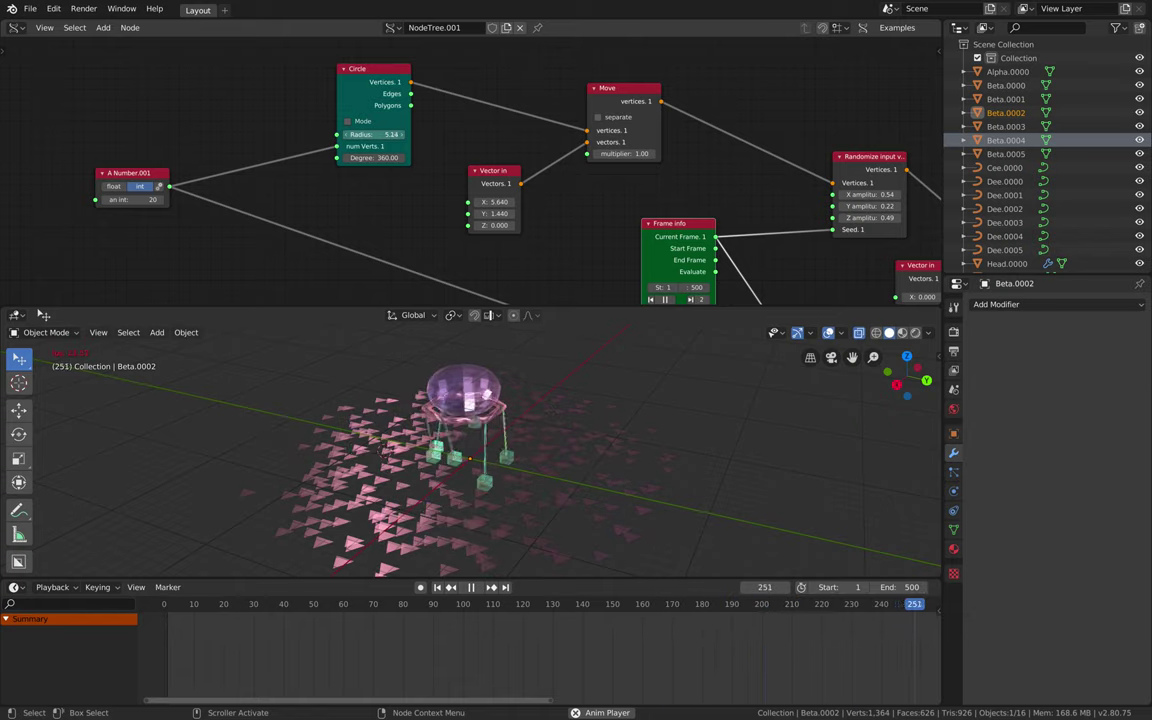
key(space)
Save the current state of the walking creature scene to sverchok_search_014.blend
mouse_move(487, 441)
middle_down()
mouse_move(535, 462)
mouse_move(560, 450)
mouse_move(470, 455)
middle_up()
scroll(538, 461, up, 3)
middle_drag(590, 425, 548, 444)
key(ctrl+s)
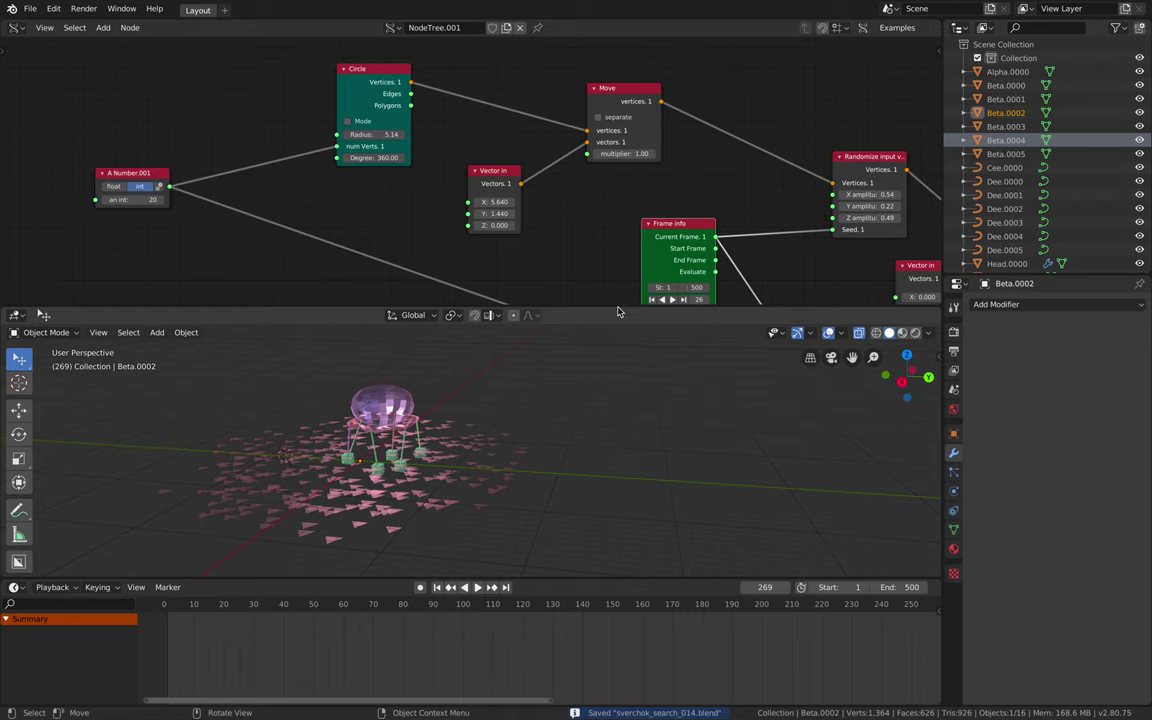
Give the 3D viewport more height by shrinking the node editor, and scrub the animation to frame 46
drag(617, 309, 585, 266)
shift+middle_drag(587, 376, 563, 381)
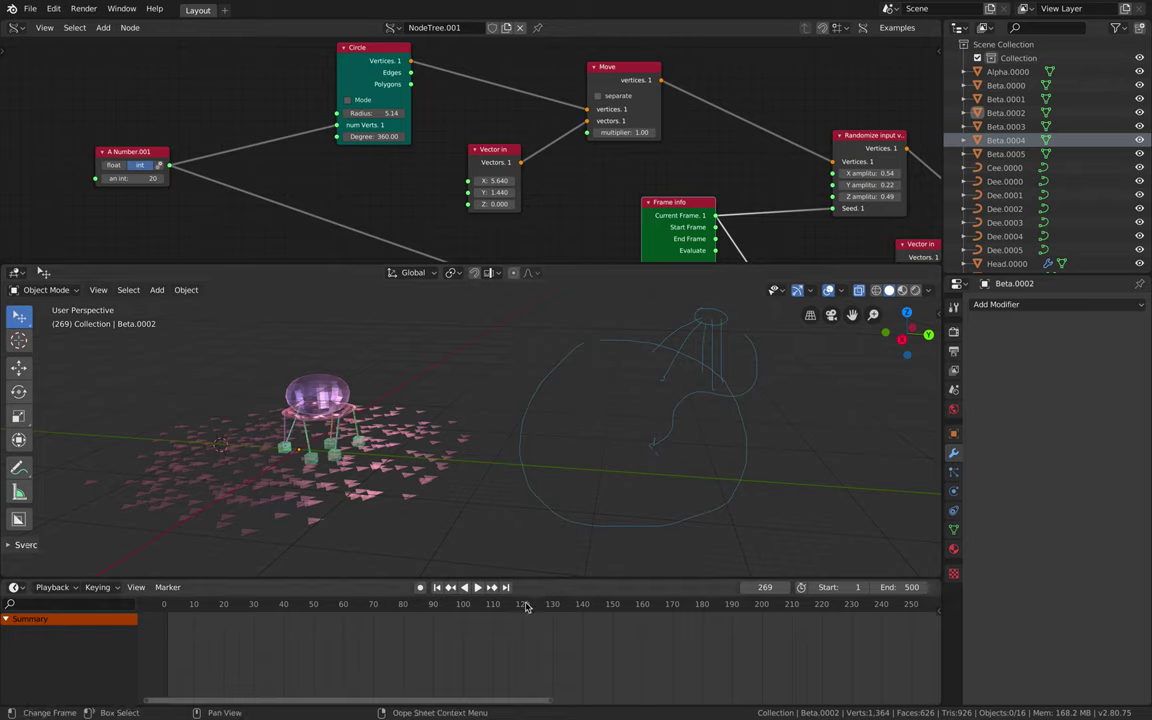
drag(510, 604, 302, 598)
scroll(380, 500, up, 4)
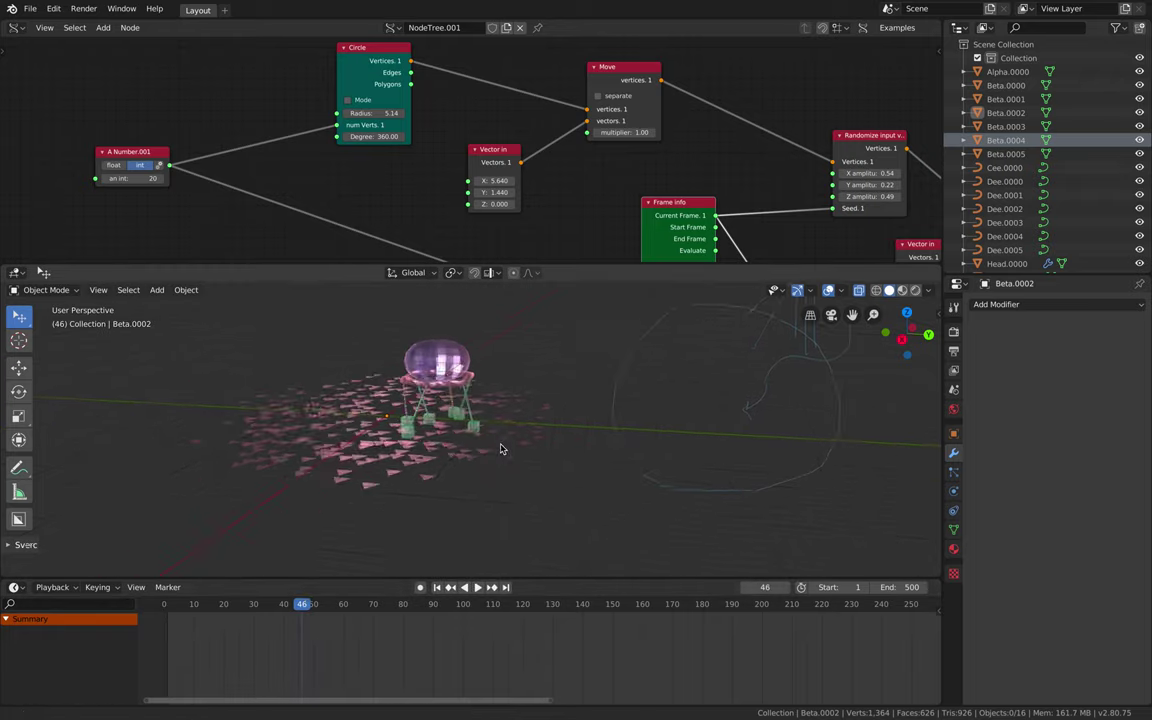
Play the animation to watch how the creature's feet step along the path
key(space)
mouse_move(512, 494)
middle_down()
mouse_move(524, 478)
mouse_move(502, 508)
middle_up()
key(space)
key(space)
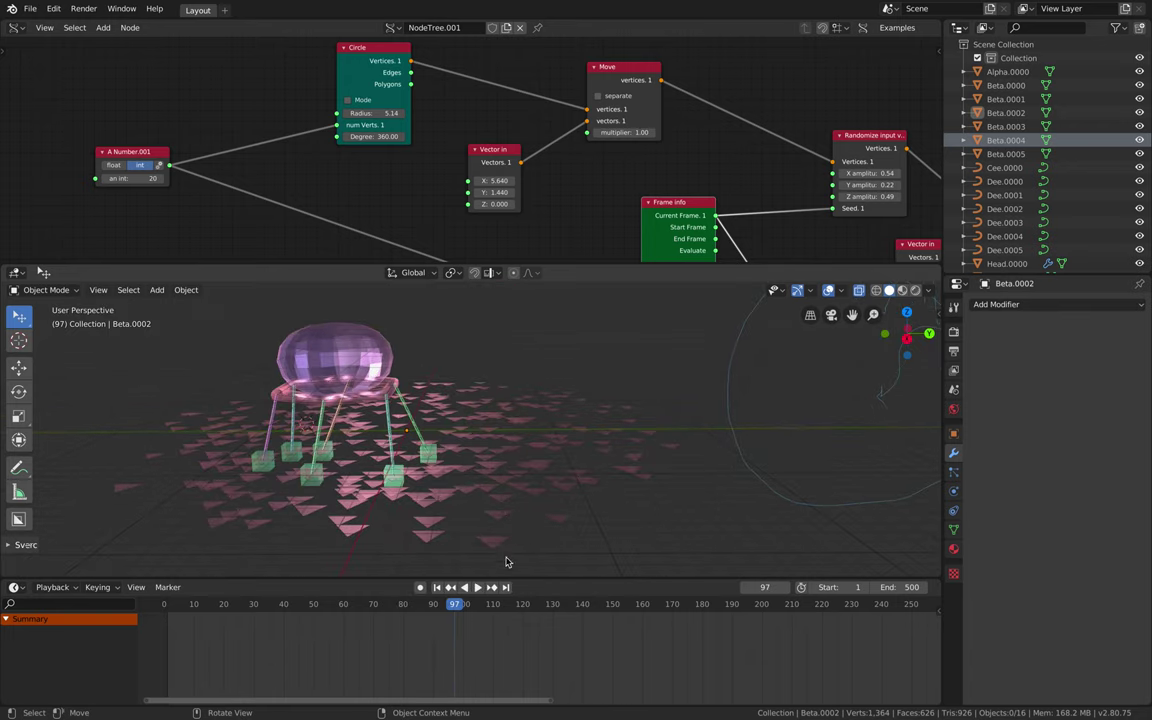
key(Escape)
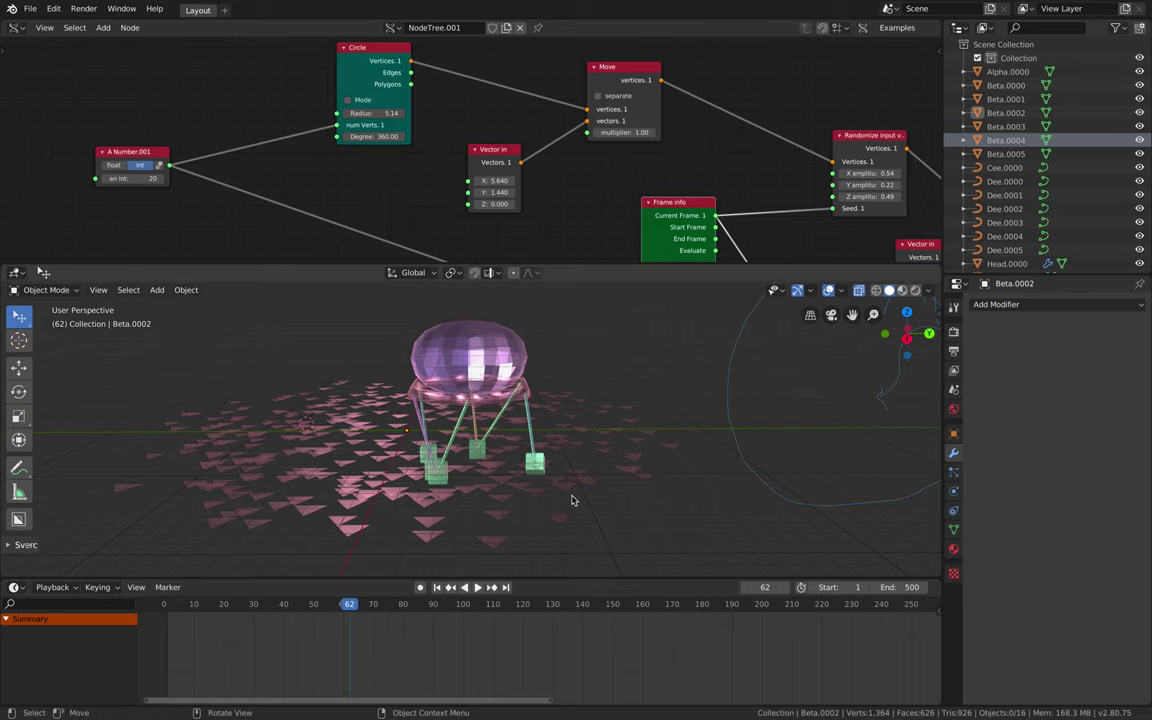
Examine the Frame info node's connections, and play the animation to frame 84 to inspect the feet up close
middle_drag(672, 335, 649, 354)
middle_drag(597, 193, 473, 182)
scroll(646, 177, down, 3)
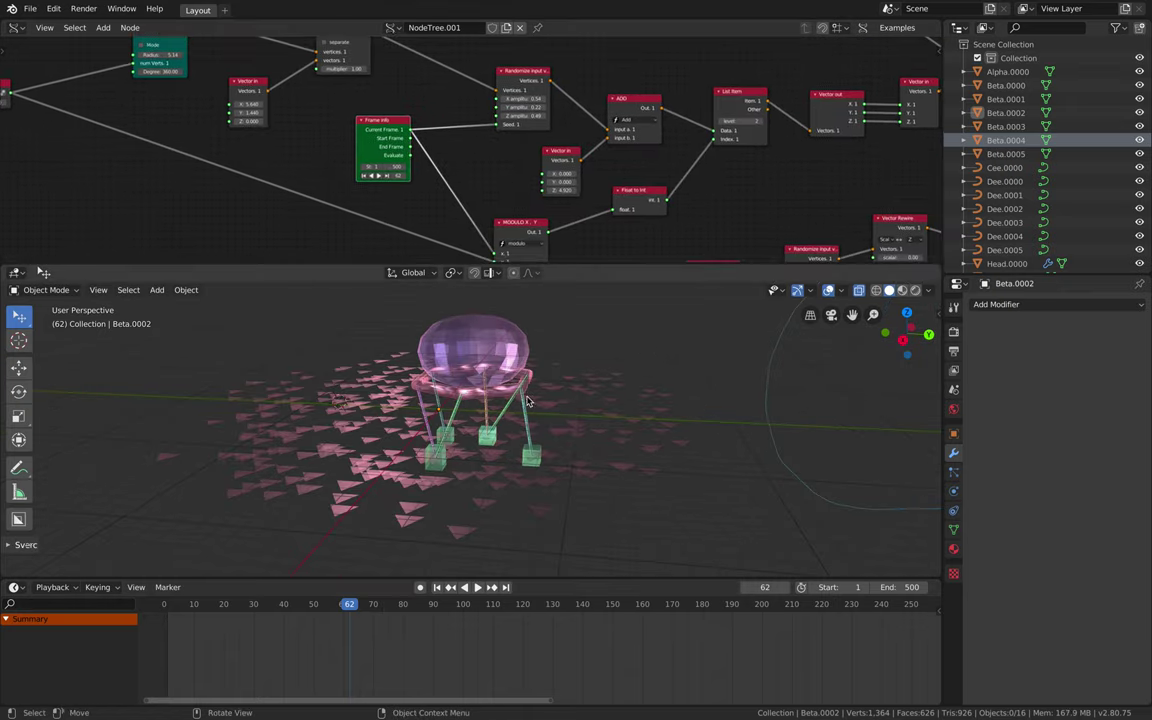
scroll(579, 415, up, 3)
key(space)
middle_drag(570, 398, 430, 474)
key(space)
key(space)
key(space)
middle_drag(538, 413, 550, 468)
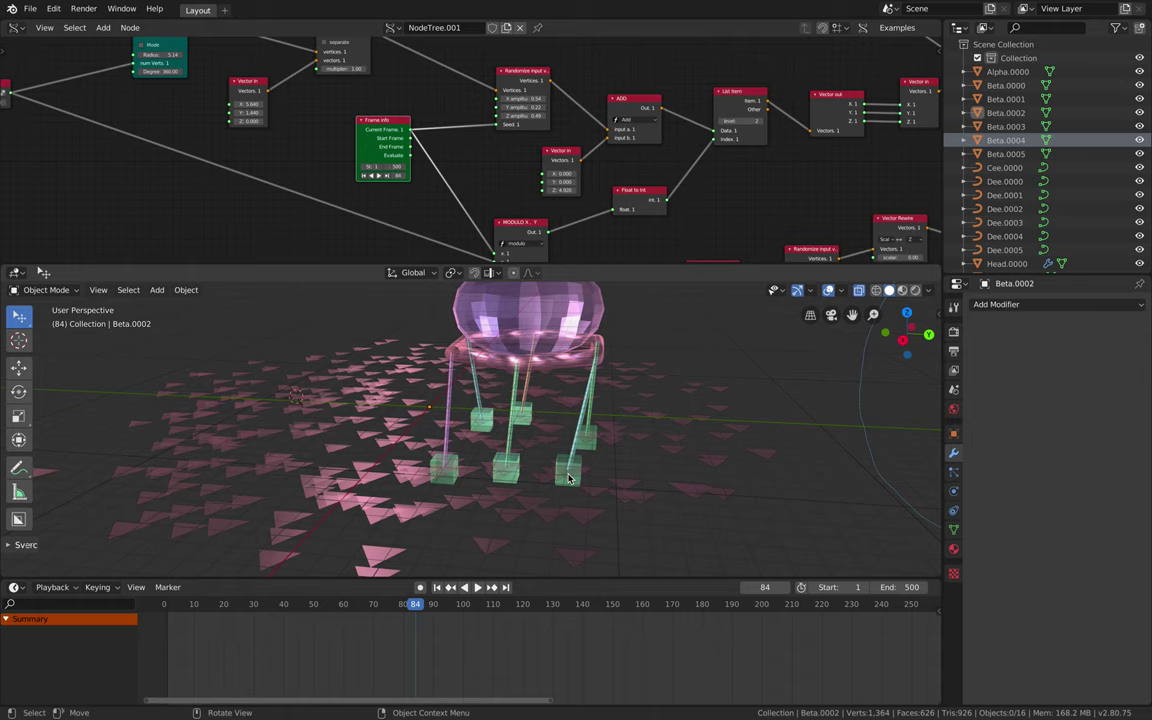
Select the Points.0000 object, the scattered triangles beneath the creature's feet
click(575, 467)
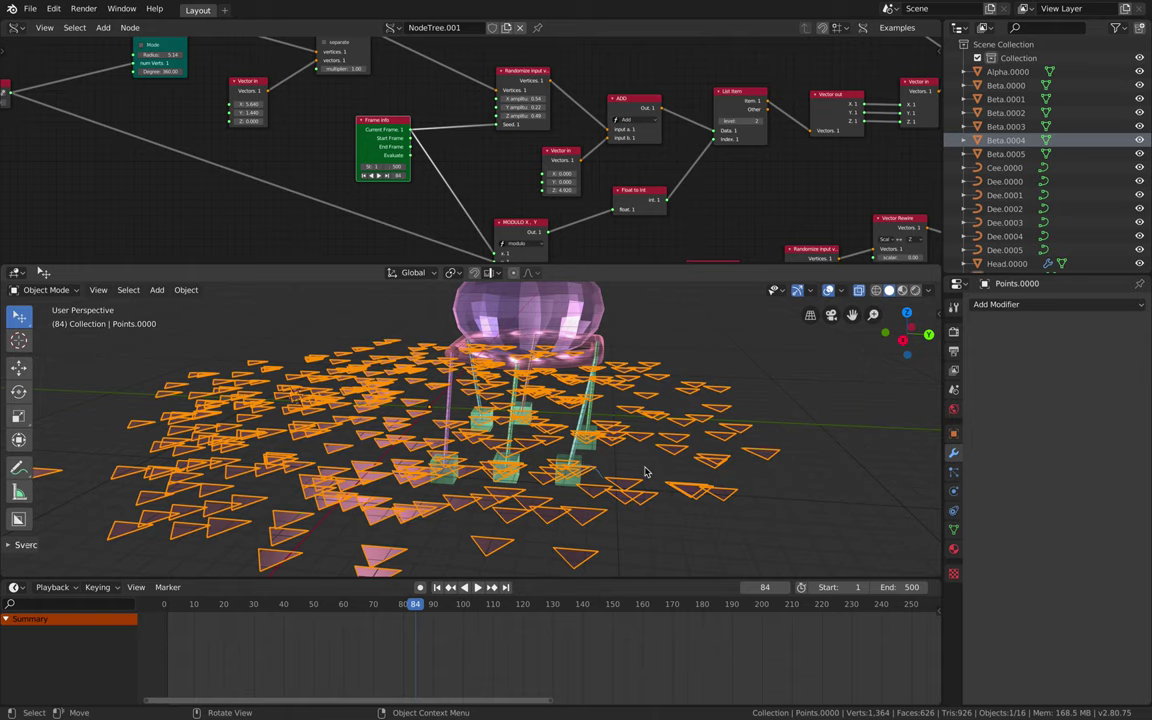
drag(646, 471, 702, 460)
ctrl+right_drag(660, 452, 739, 416)
scroll(519, 480, down, 3)
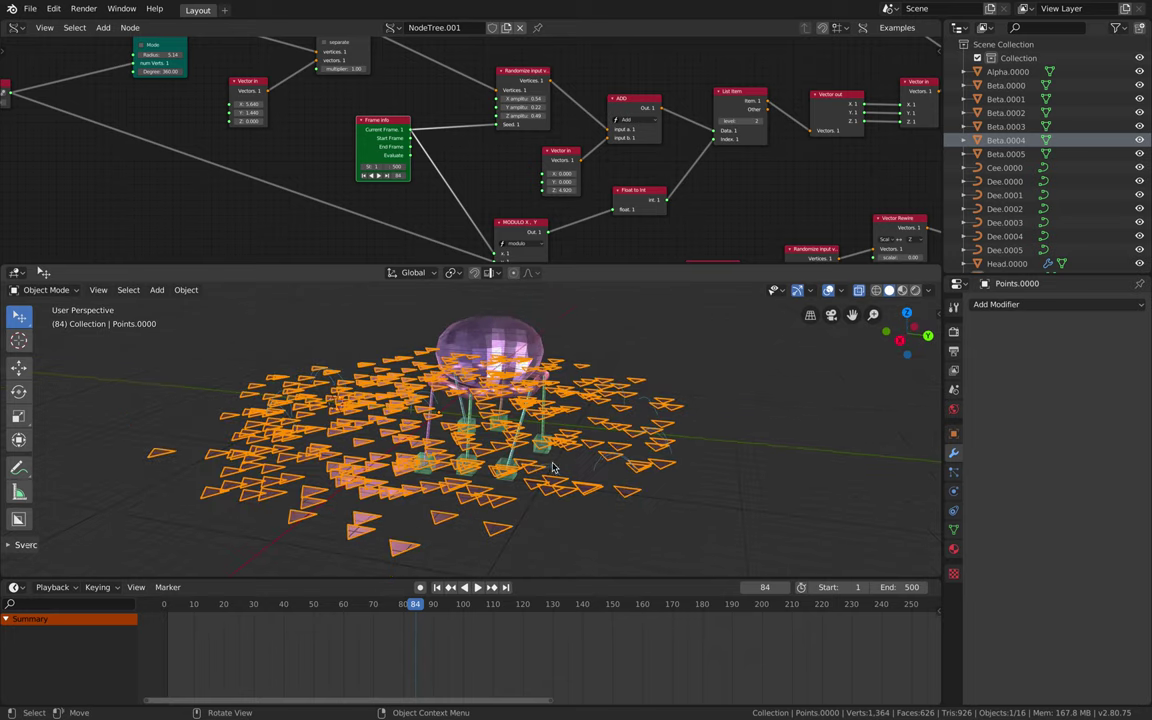
Play the animation with overlays and X-ray turned off, and enable Cavity in the viewport shading
key(space)
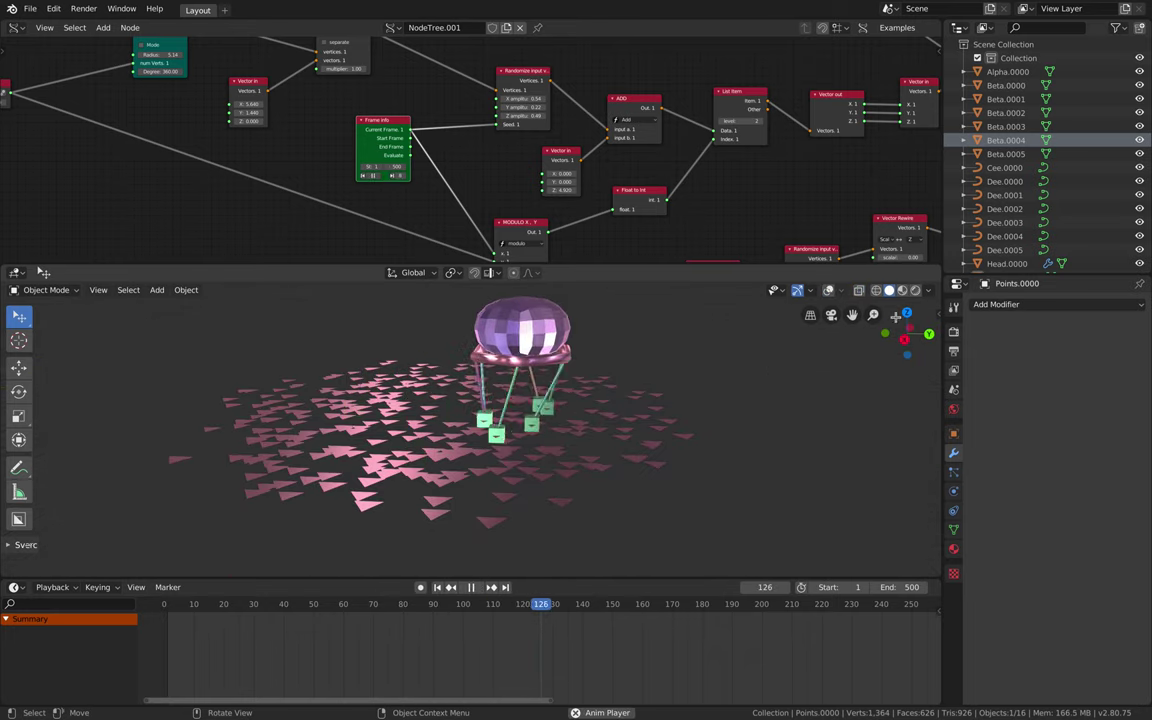
click(930, 291)
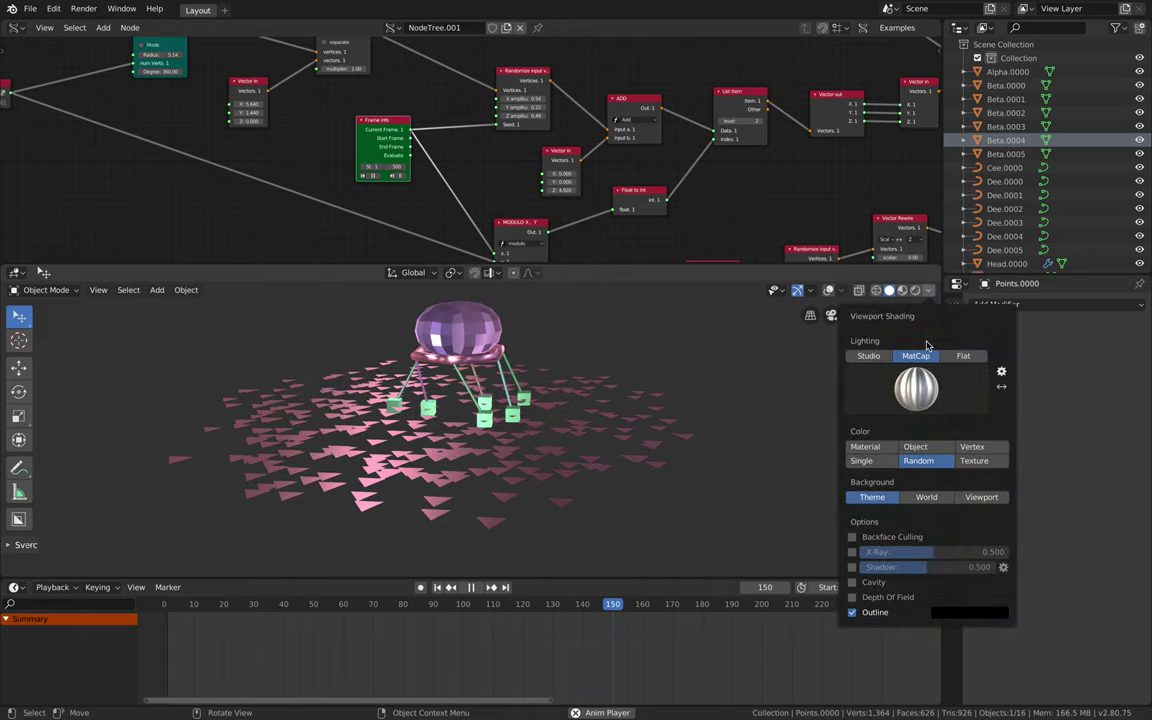
click(852, 582)
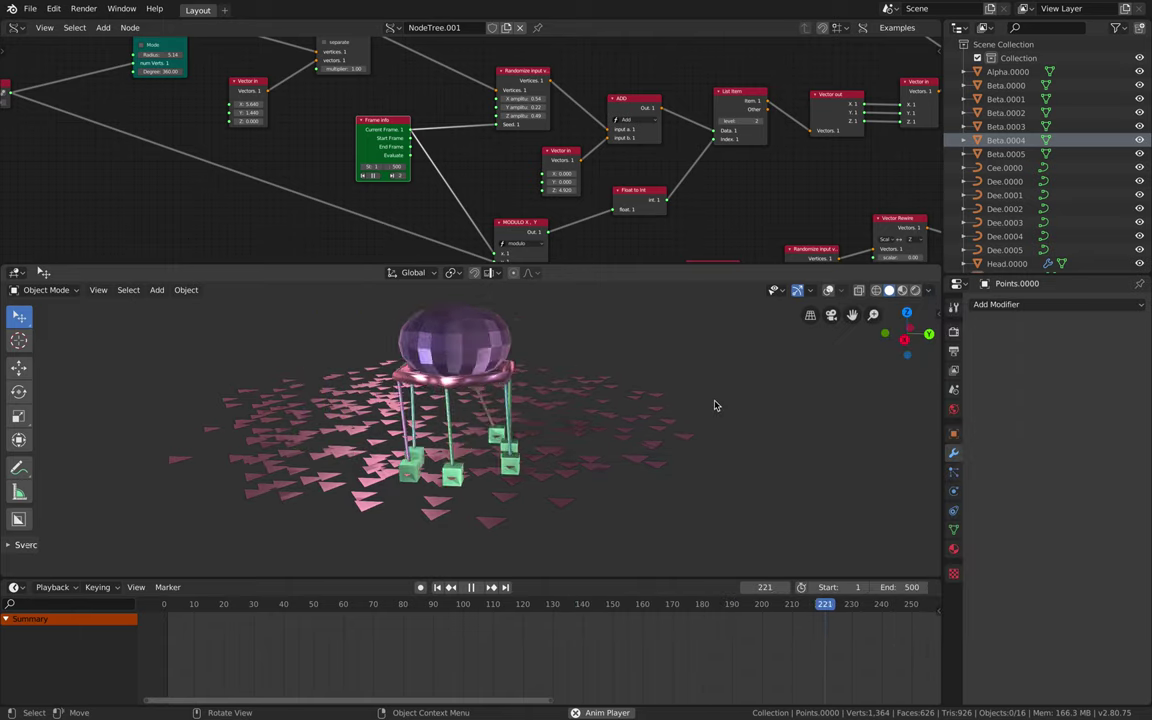